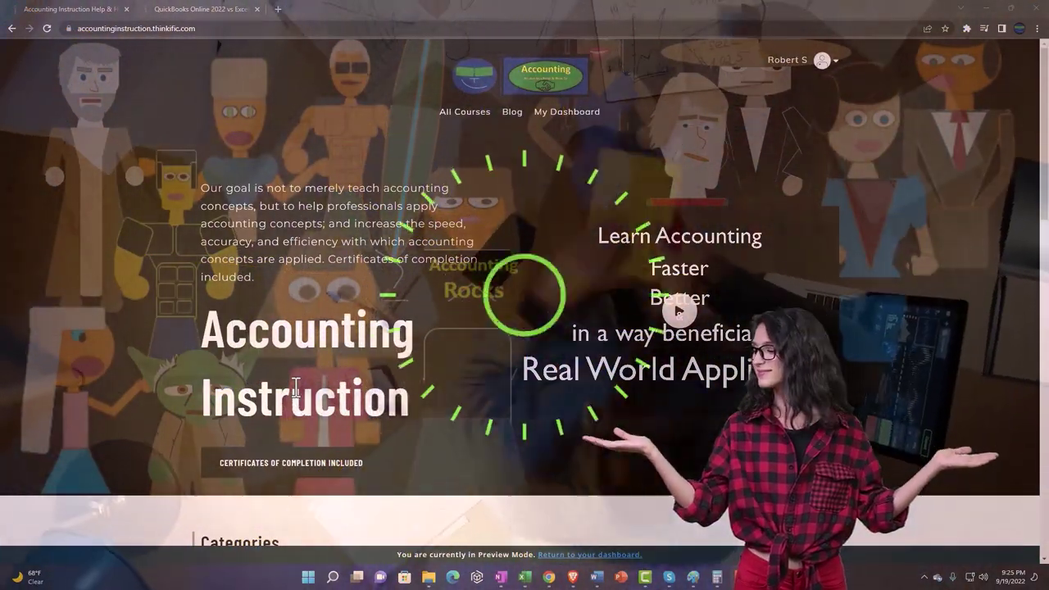
- Browse the course categories on the Accounting Instruction site and view the lesson sections of the QuickBooks Online 2022 vs Excel course
{"action": "scroll", "coordinate": [141, 450], "scroll_direction": "down", "scroll_amount": 8}
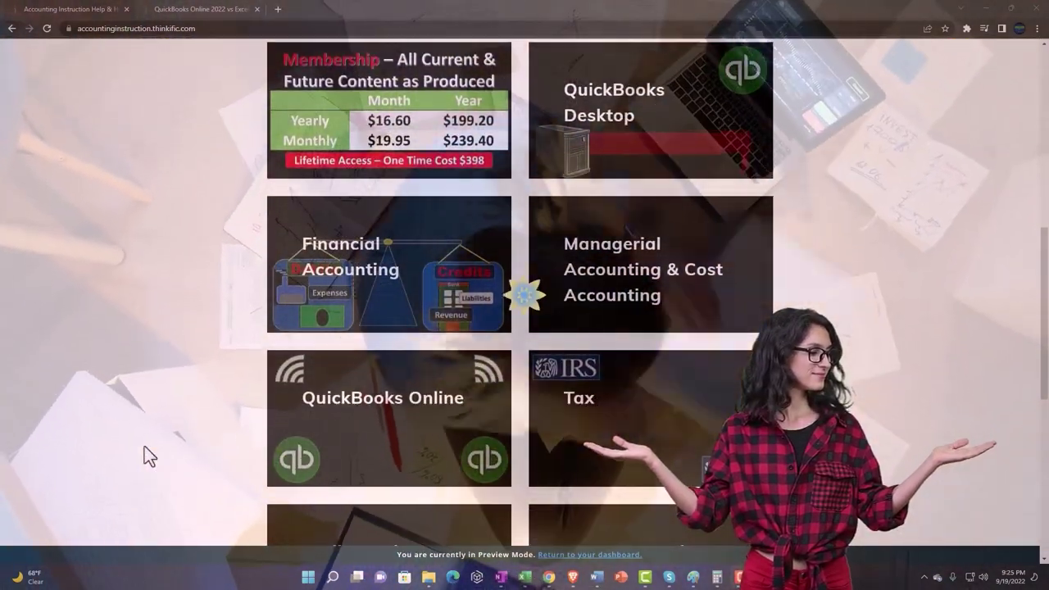
{"action": "scroll", "coordinate": [144, 447], "scroll_direction": "down", "scroll_amount": 5}
{"action": "scroll", "coordinate": [145, 447], "scroll_direction": "down", "scroll_amount": 1}
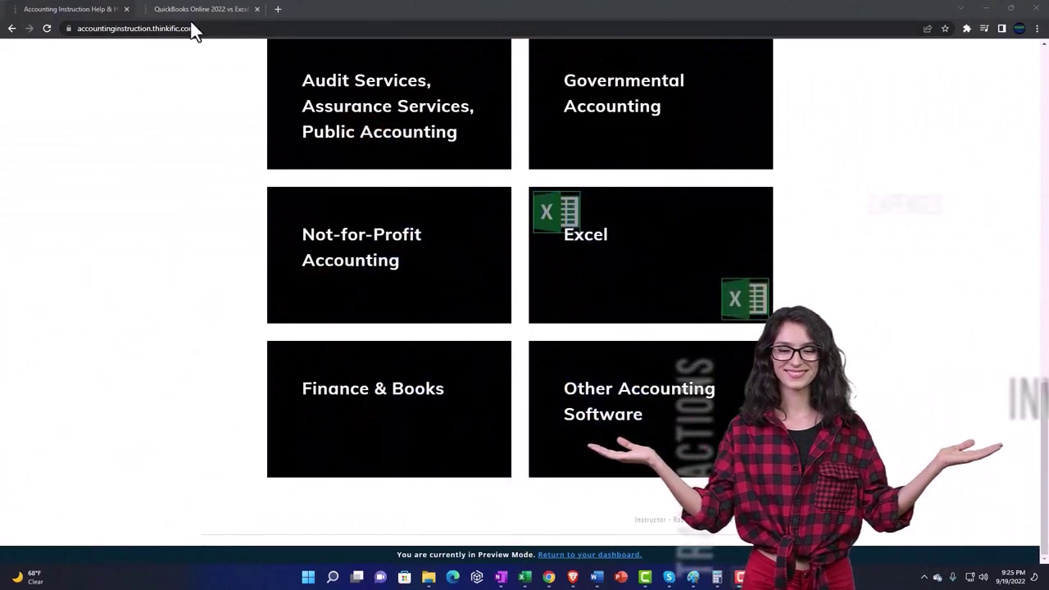
{"action": "left_click", "coordinate": [193, 11]}
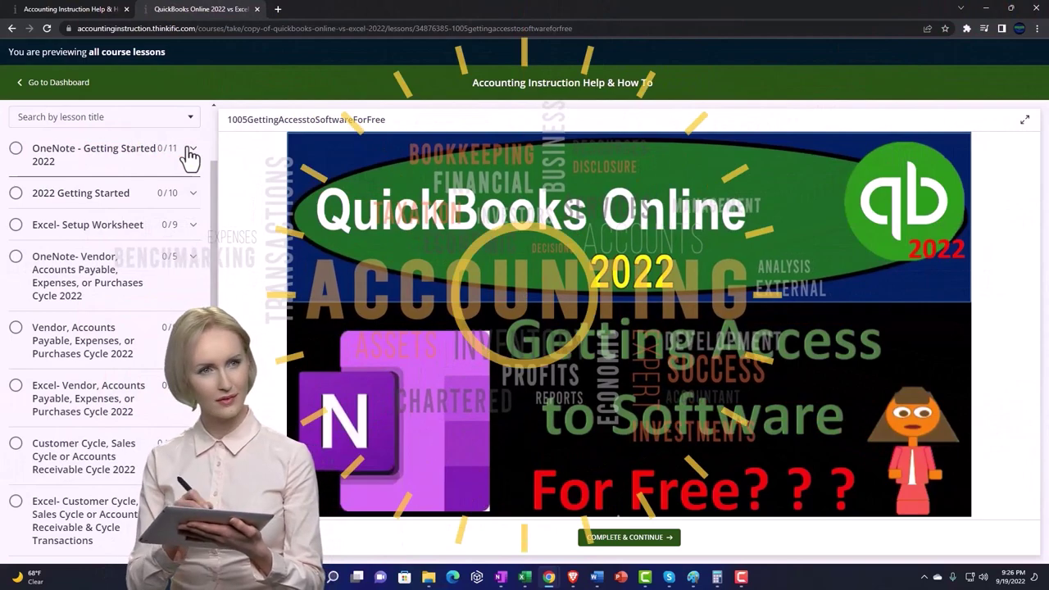
{"action": "left_click", "coordinate": [188, 150]}
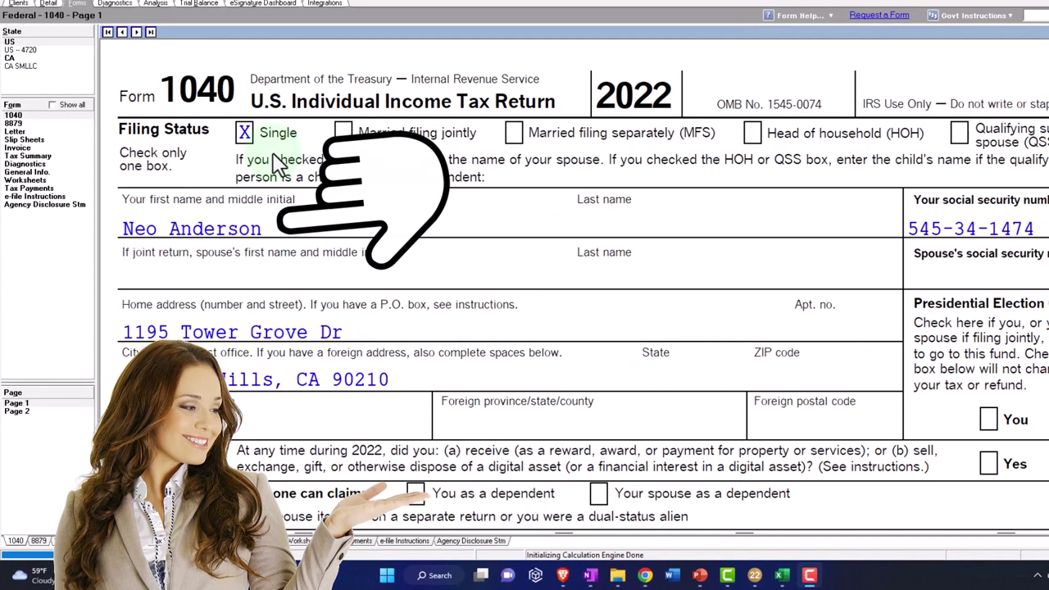
- Review page 1 of Form 1040 from the filing status through the income lines to taxable income on line 15
{"action": "scroll", "coordinate": [524, 287], "scroll_direction": "down", "scroll_amount": 2}
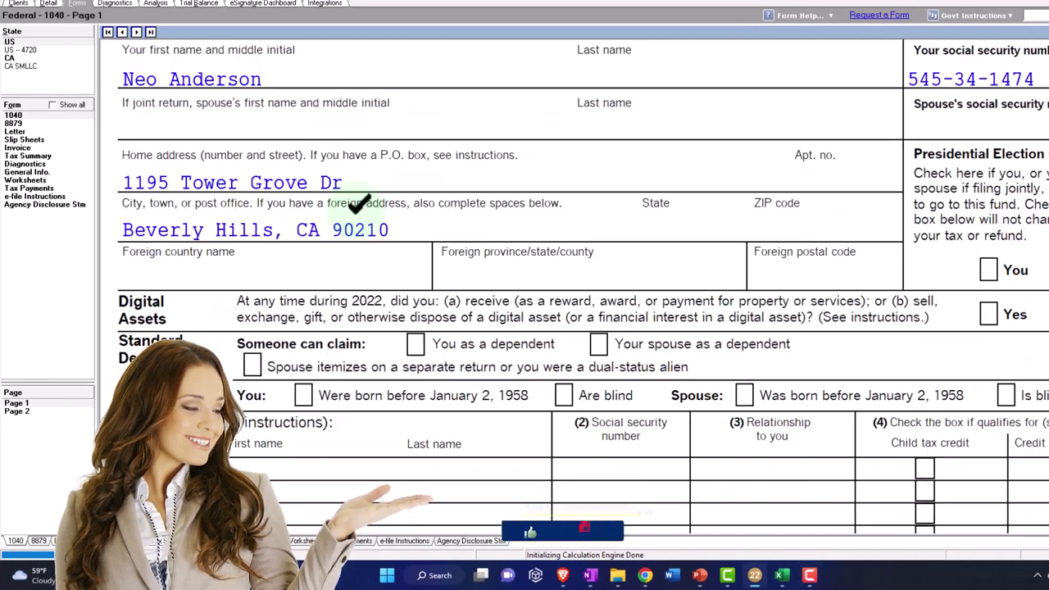
{"action": "scroll", "coordinate": [361, 219], "scroll_direction": "down", "scroll_amount": 8}
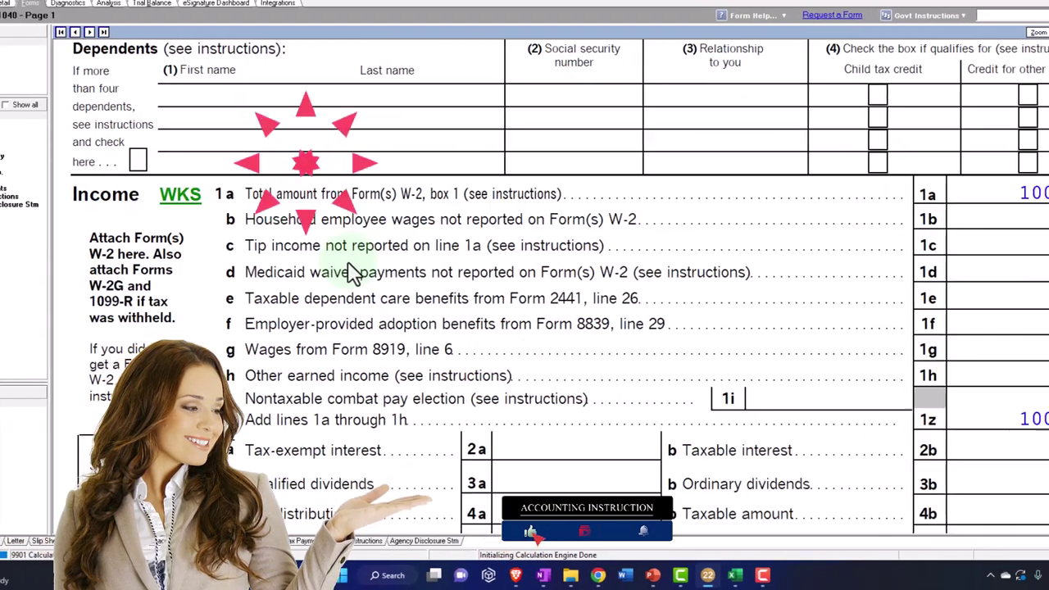
{"action": "scroll", "coordinate": [492, 267], "scroll_direction": "down", "scroll_amount": 8}
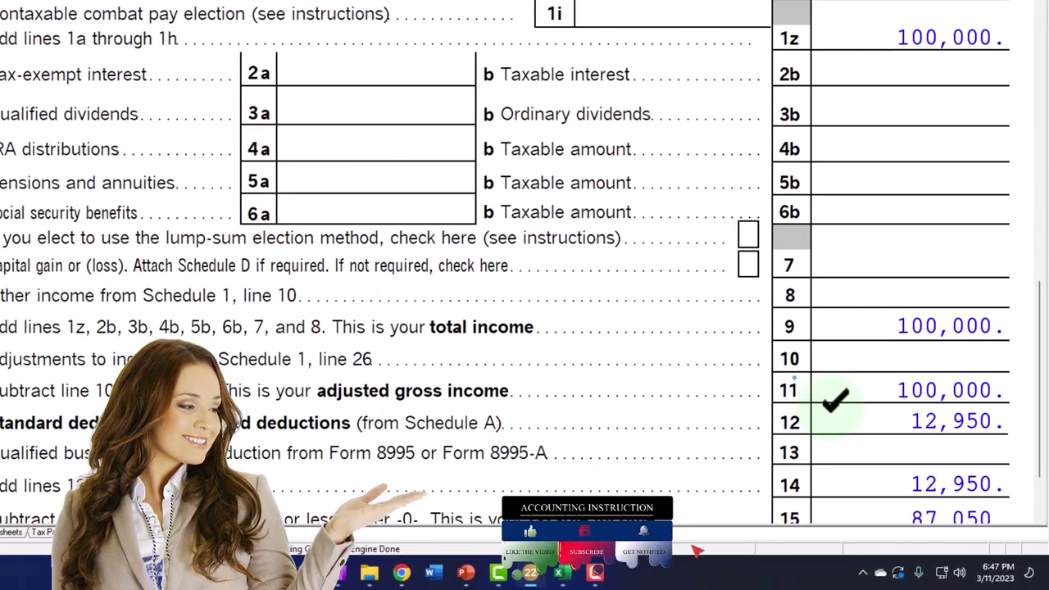
{"action": "scroll", "coordinate": [531, 315], "scroll_direction": "down", "scroll_amount": 2}
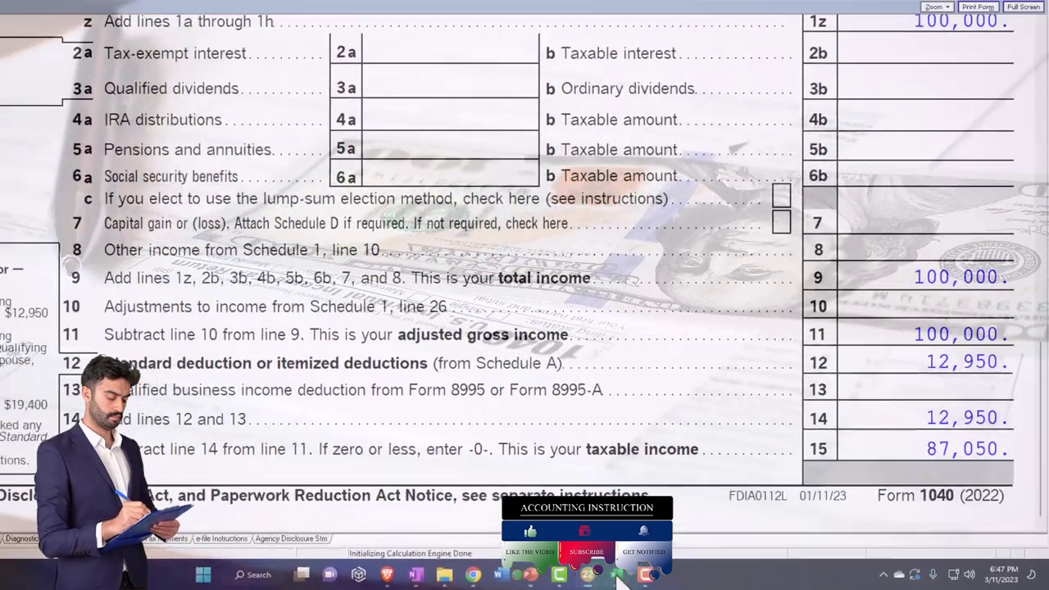
- Switch to Excel and go through the Tax Formula 2022 worksheet from Income down to Taxable Income
{"action": "left_click", "coordinate": [564, 573]}
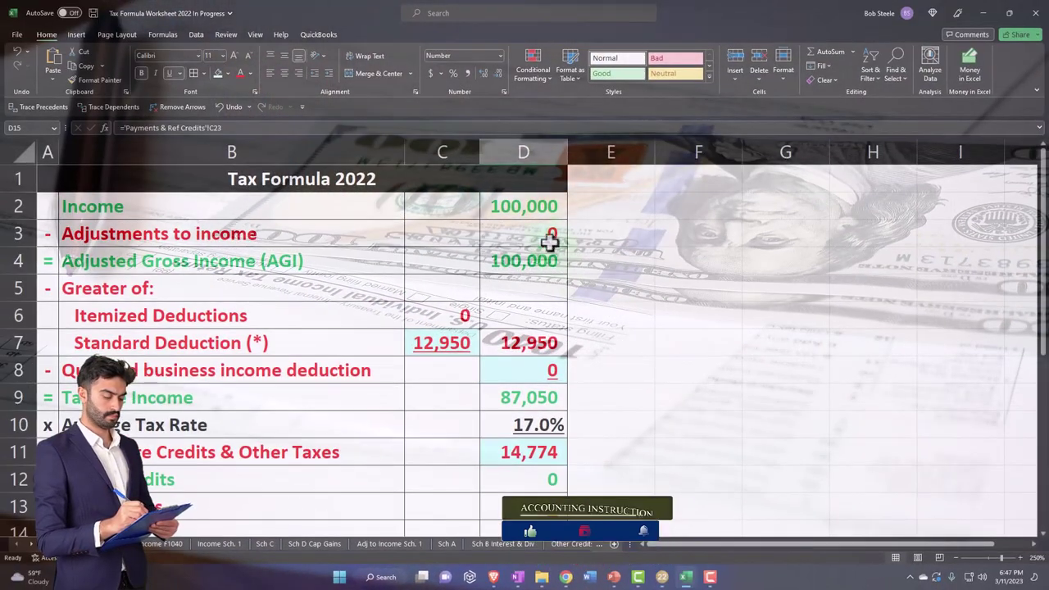
{"action": "key", "text": "Home"}
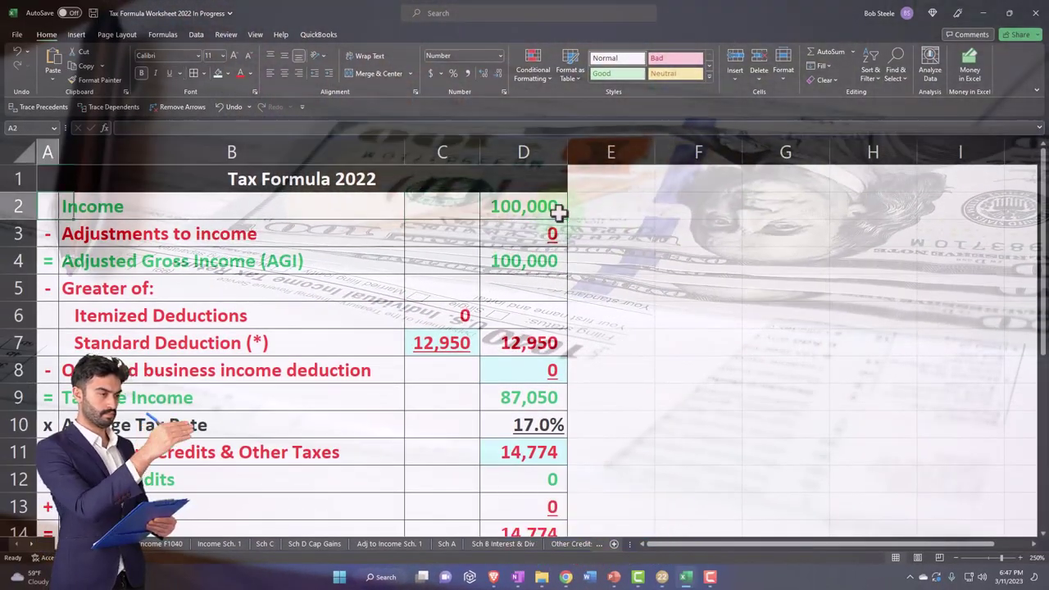
{"action": "key", "text": "Down"}
{"action": "key", "text": "Down"}
{"action": "key", "text": "Right"}
{"action": "key", "text": "Right"}
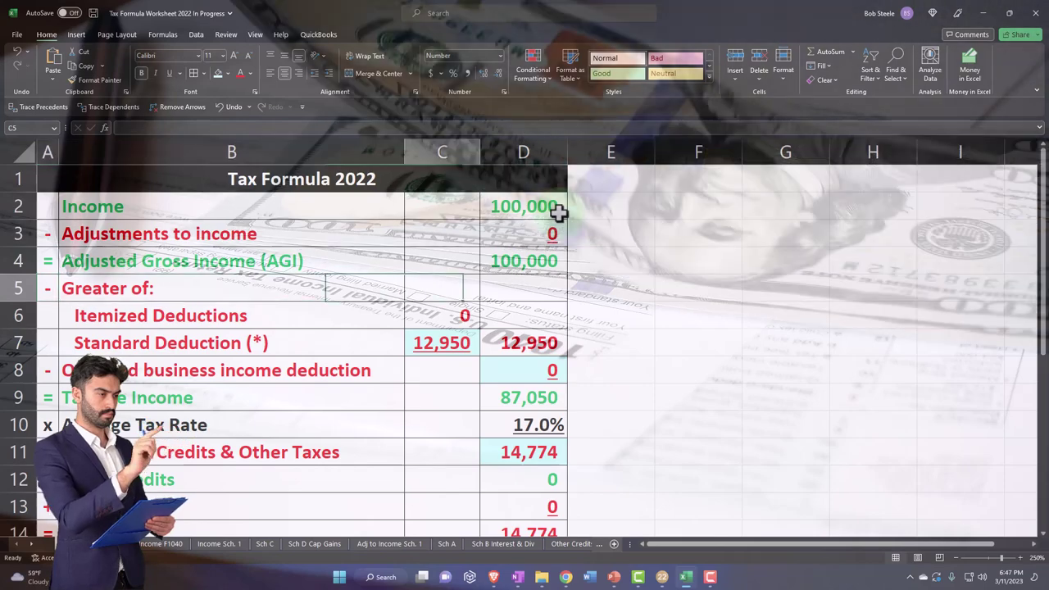
{"action": "key", "text": "Right"}
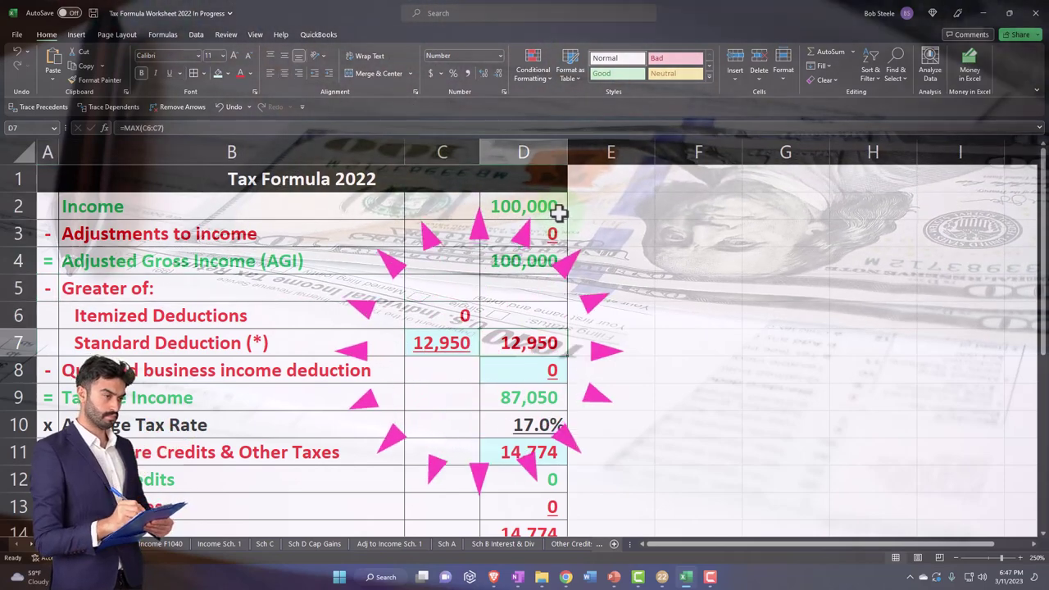
{"action": "key", "text": "Down"}
{"action": "key", "text": "Down"}
{"action": "scroll", "coordinate": [615, 238], "scroll_direction": "down", "scroll_amount": 2}
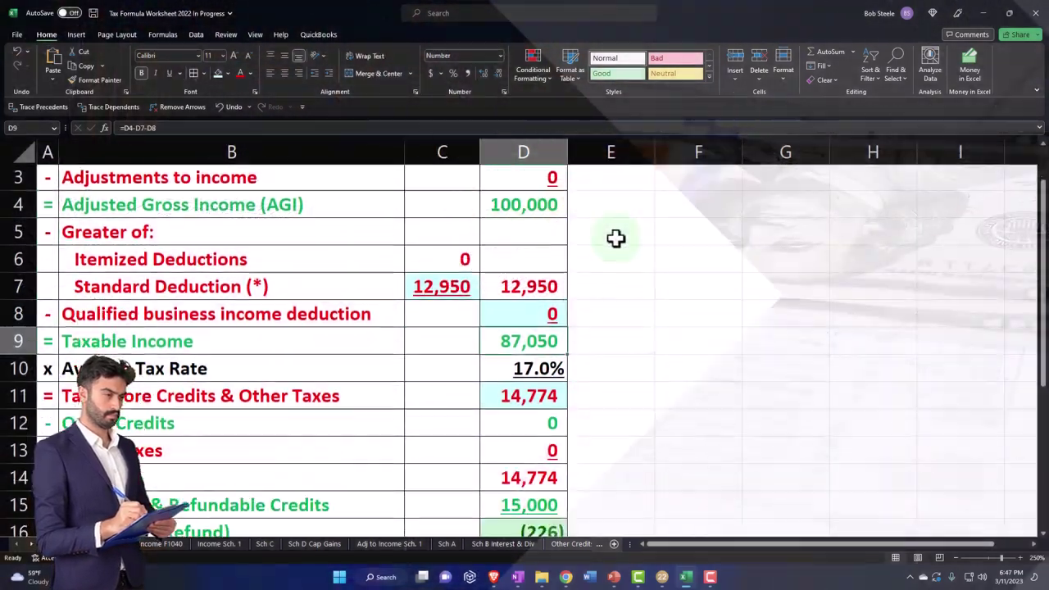
- Switch to Lacerte to review tax, withholding and refund lines on Form 1040 page 2, and compare them with the Excel tax formula
{"action": "left_click", "coordinate": [687, 578]}
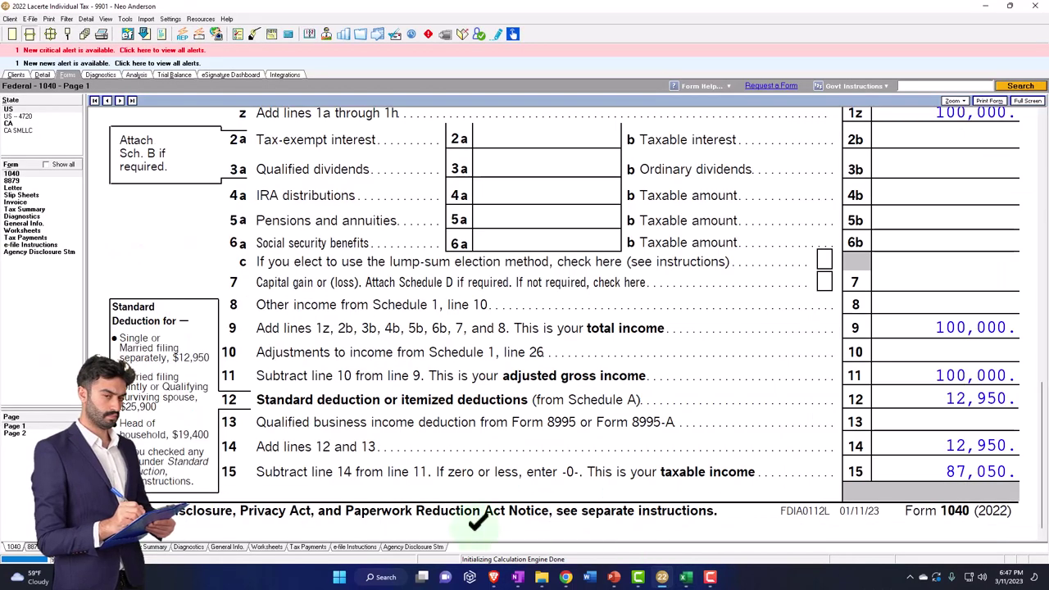
{"action": "left_click", "coordinate": [14, 432]}
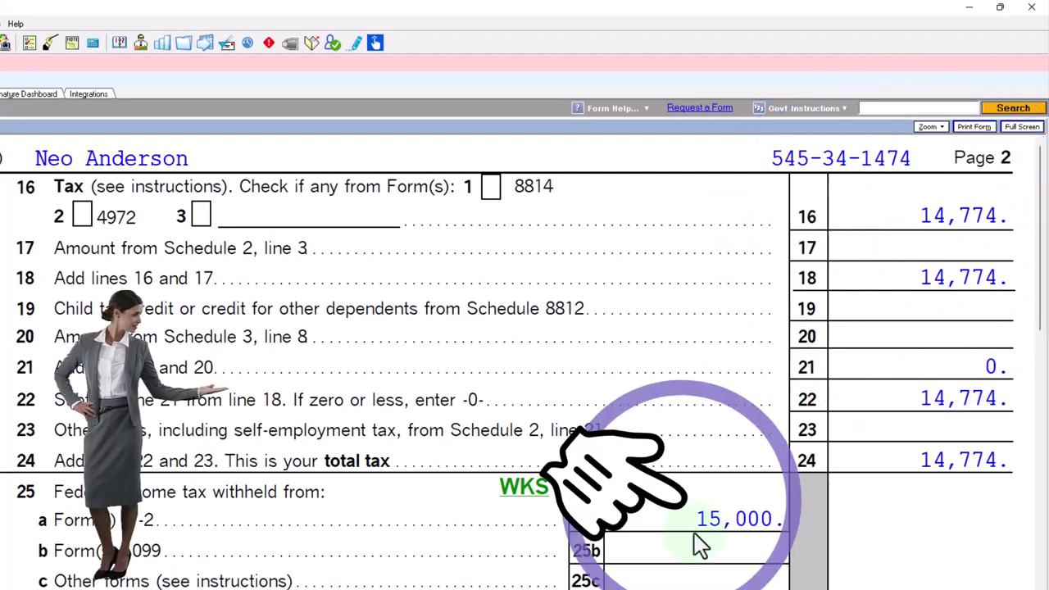
{"action": "scroll", "coordinate": [694, 545], "scroll_direction": "down", "scroll_amount": 5}
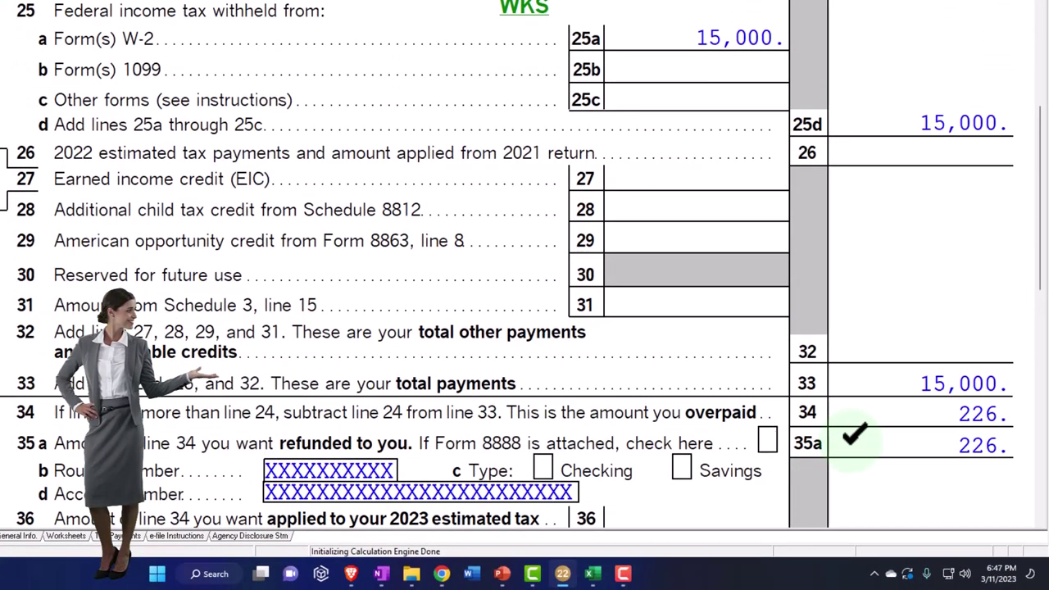
{"action": "left_click", "coordinate": [593, 573]}
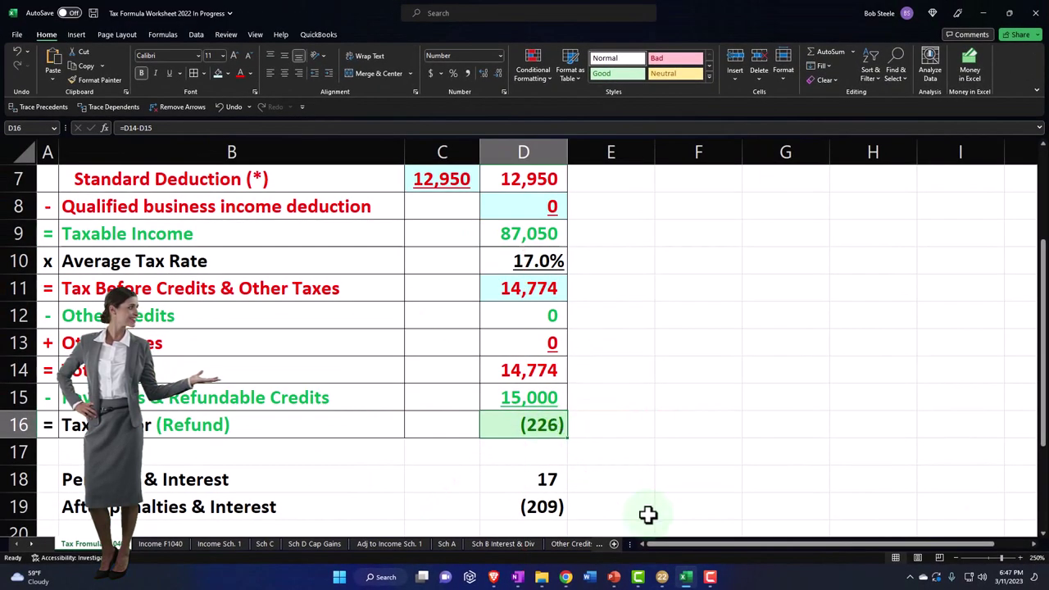
- Return to Lacerte and review Form 1040 page 1 down to the standard or itemized deductions on line 12
{"action": "left_click", "coordinate": [662, 577]}
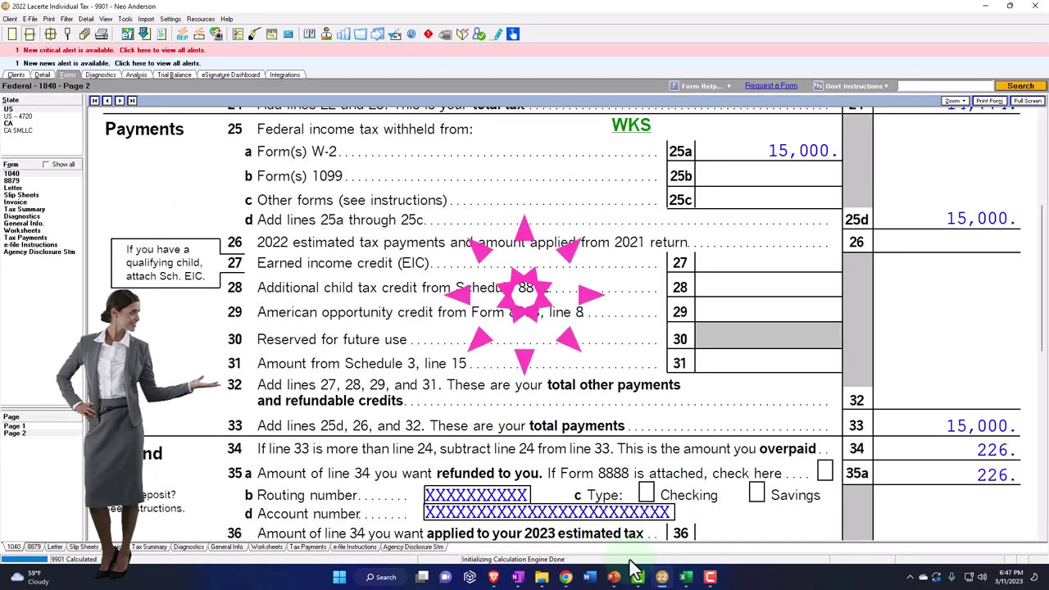
{"action": "left_click", "coordinate": [13, 426]}
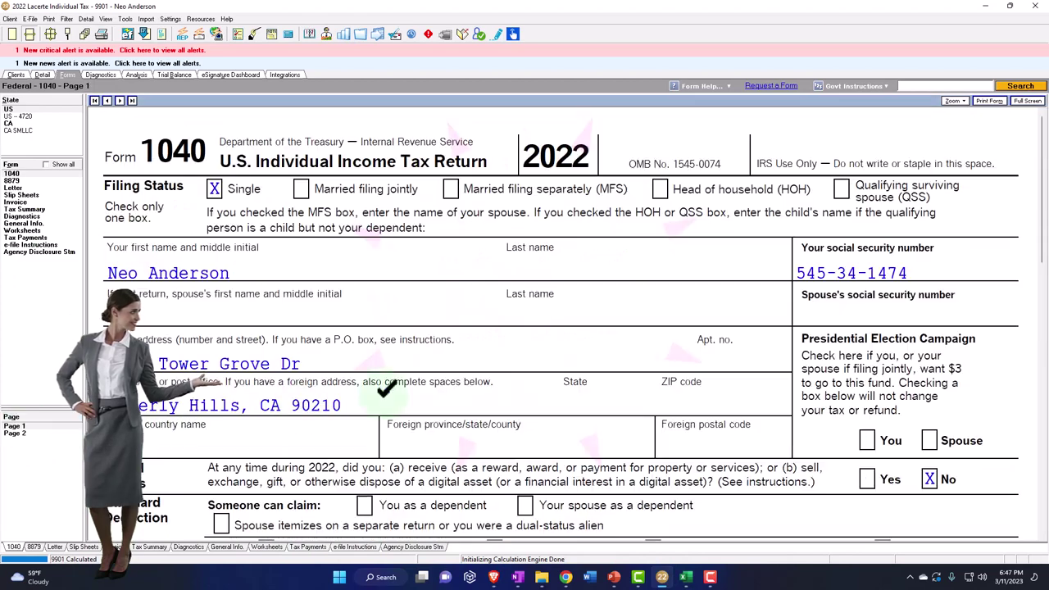
{"action": "scroll", "coordinate": [509, 353], "scroll_direction": "down", "scroll_amount": 10}
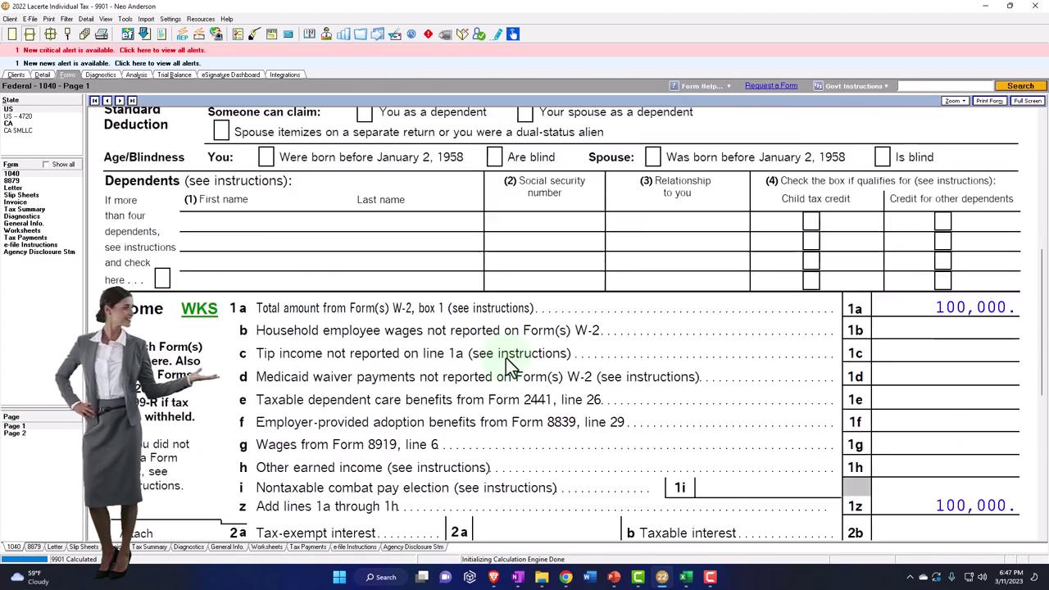
{"action": "scroll", "coordinate": [509, 365], "scroll_direction": "down", "scroll_amount": 3}
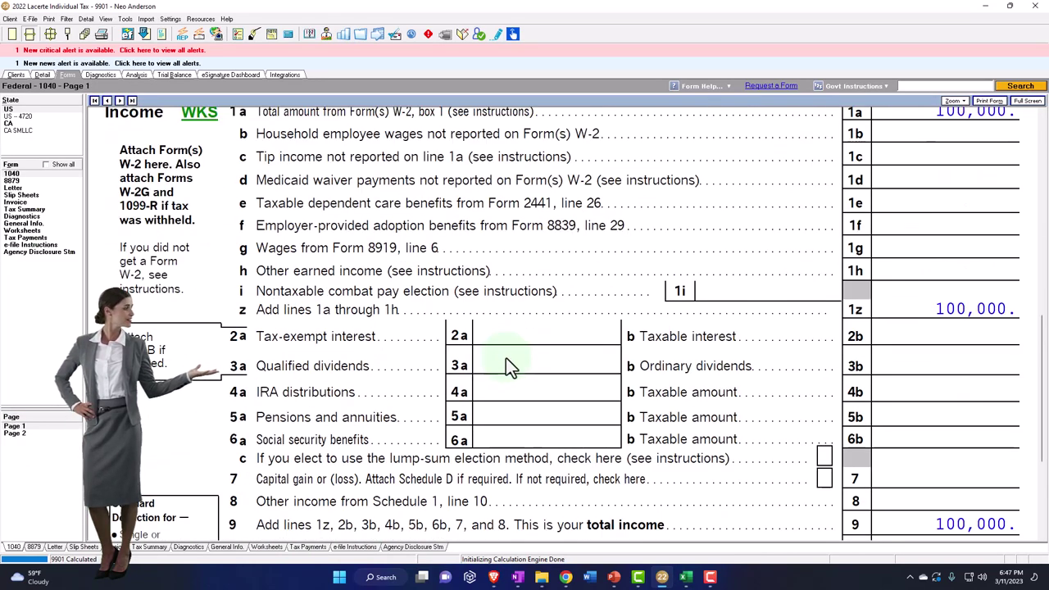
{"action": "scroll", "coordinate": [506, 359], "scroll_direction": "down", "scroll_amount": 5}
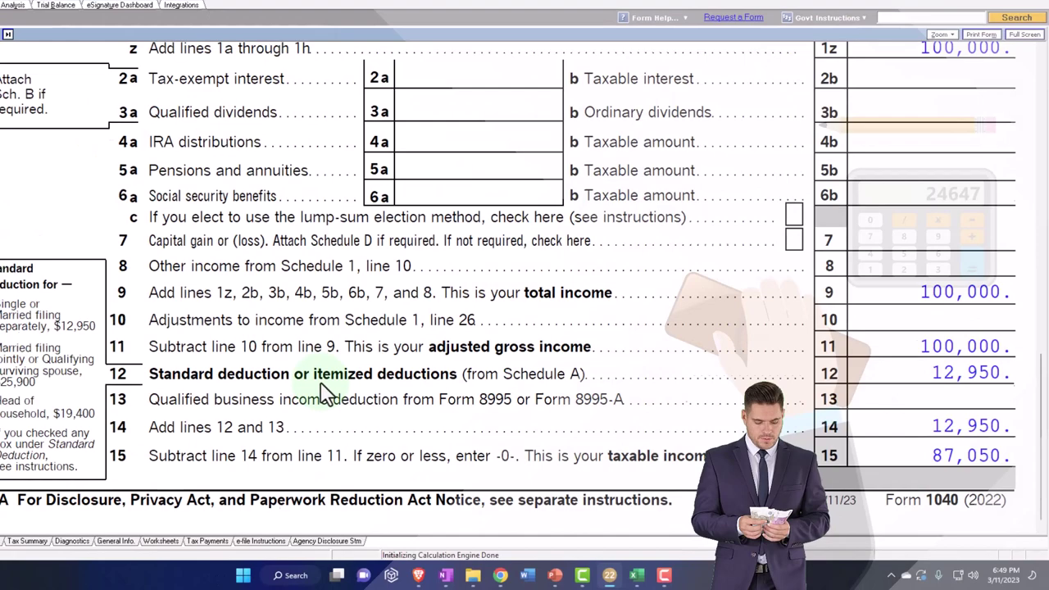
{"action": "left_click", "coordinate": [324, 388]}
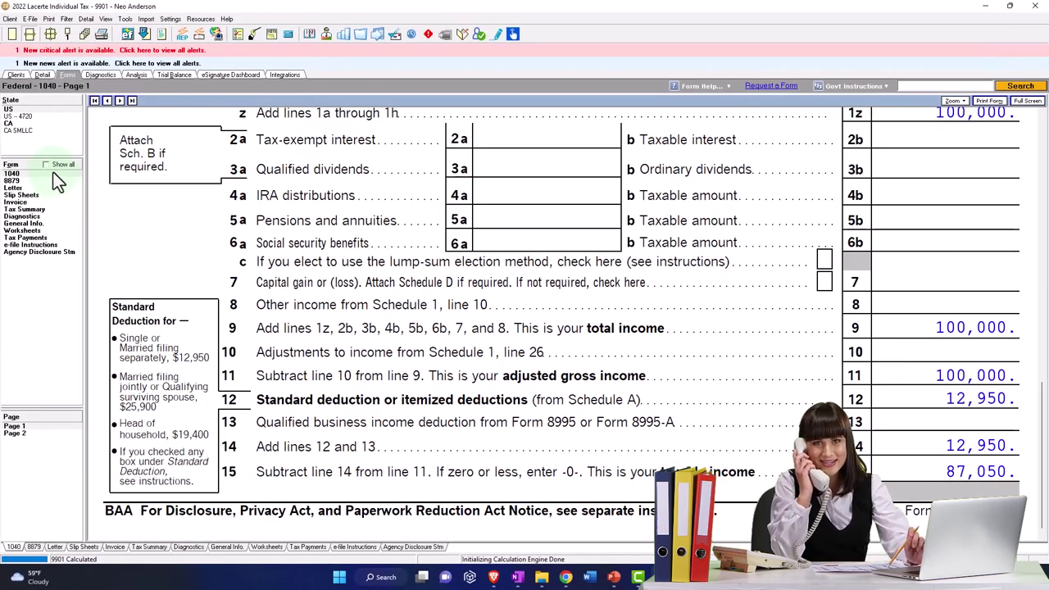
- Show all available forms and examine the Standard Deduction Chart on page 4 of Form 1040-SR
{"action": "left_click", "coordinate": [47, 164]}
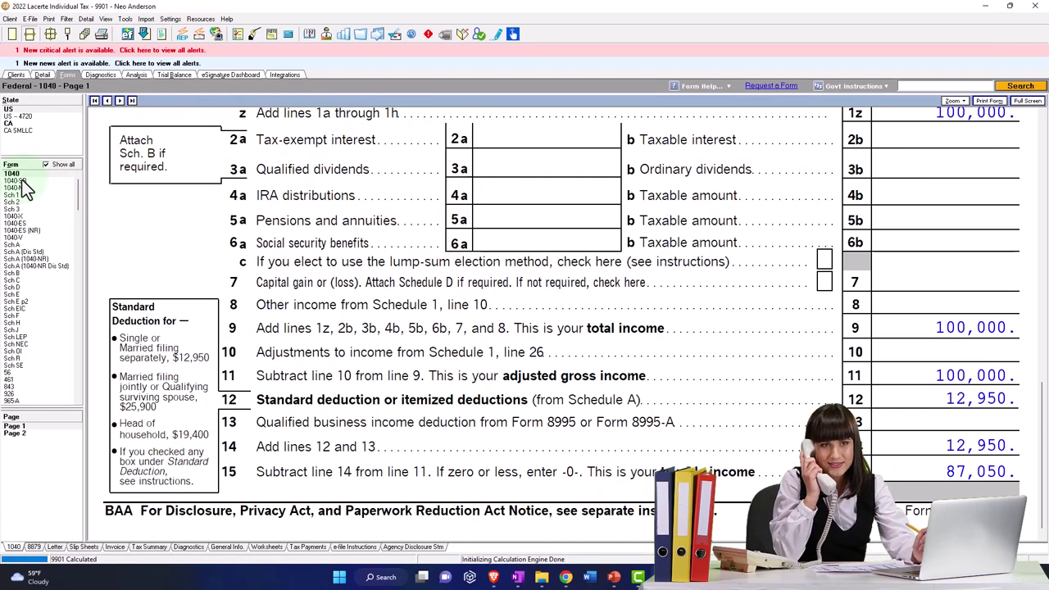
{"action": "left_click", "coordinate": [28, 181]}
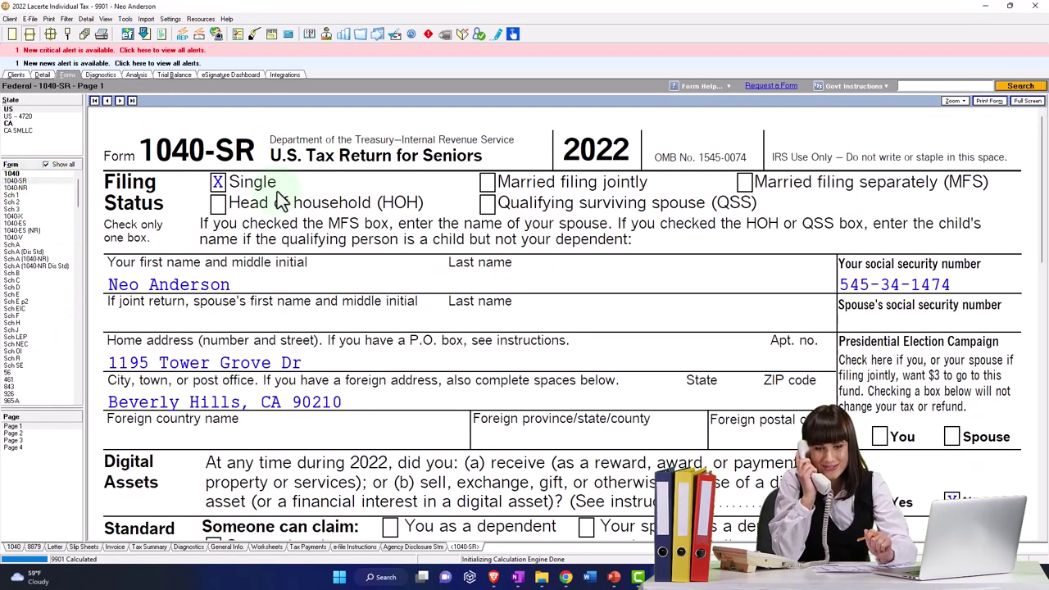
{"action": "left_click", "coordinate": [34, 448]}
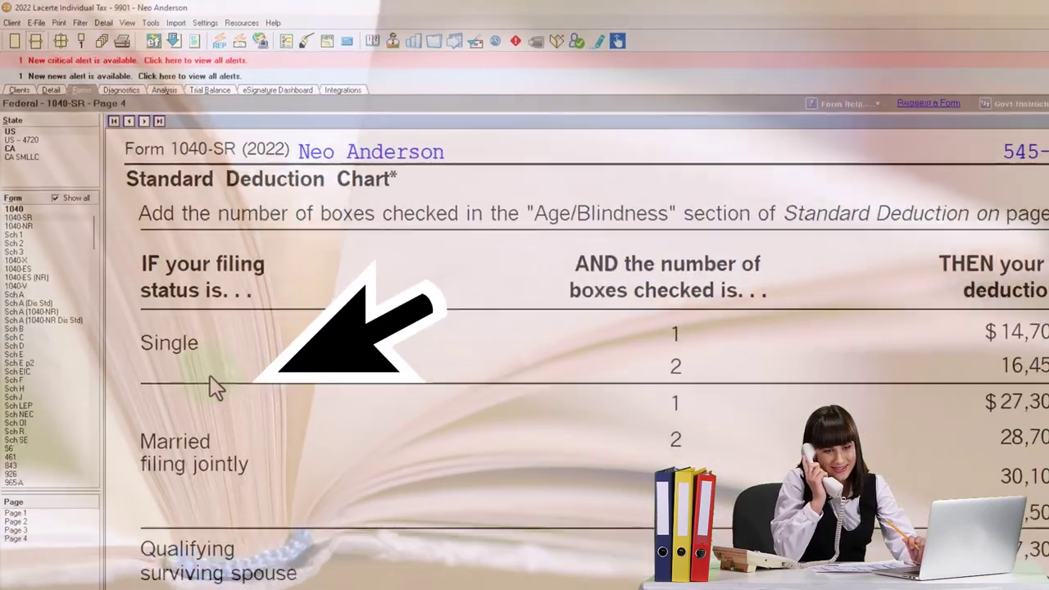
{"action": "left_click", "coordinate": [230, 416]}
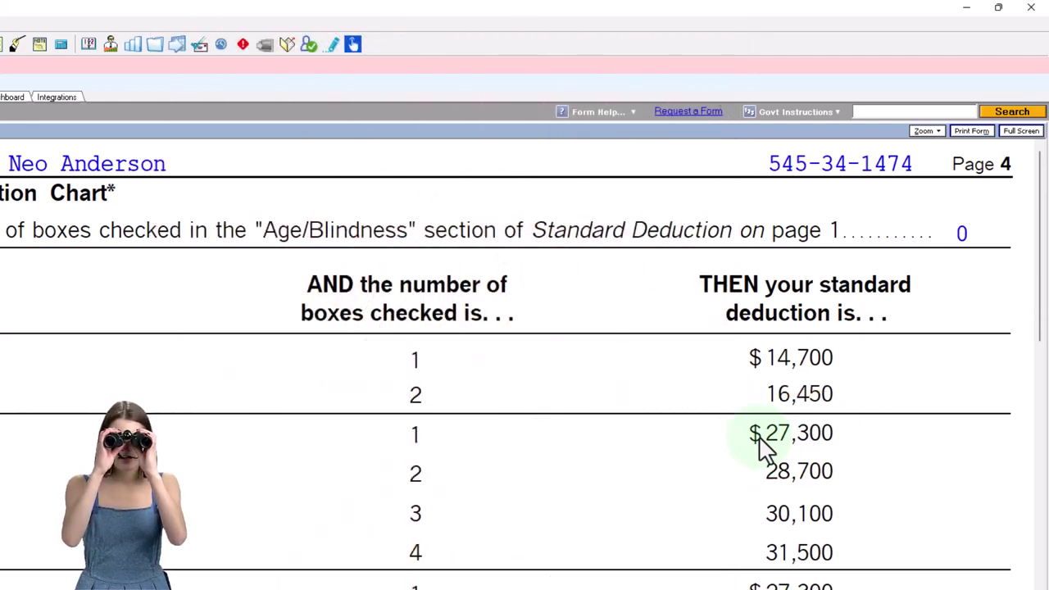
{"action": "left_click", "coordinate": [760, 442]}
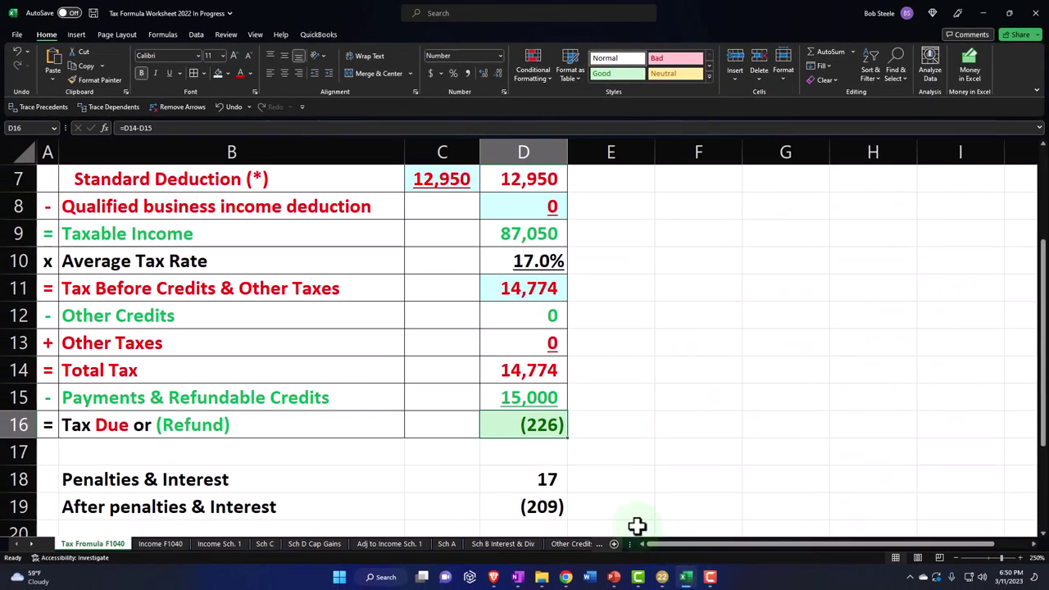
- Examine the Excel worksheet's Standard Deductions table, covering the amounts by filing status and the over 65 or blind additions
{"action": "scroll", "coordinate": [601, 490], "scroll_direction": "down", "scroll_amount": 3}
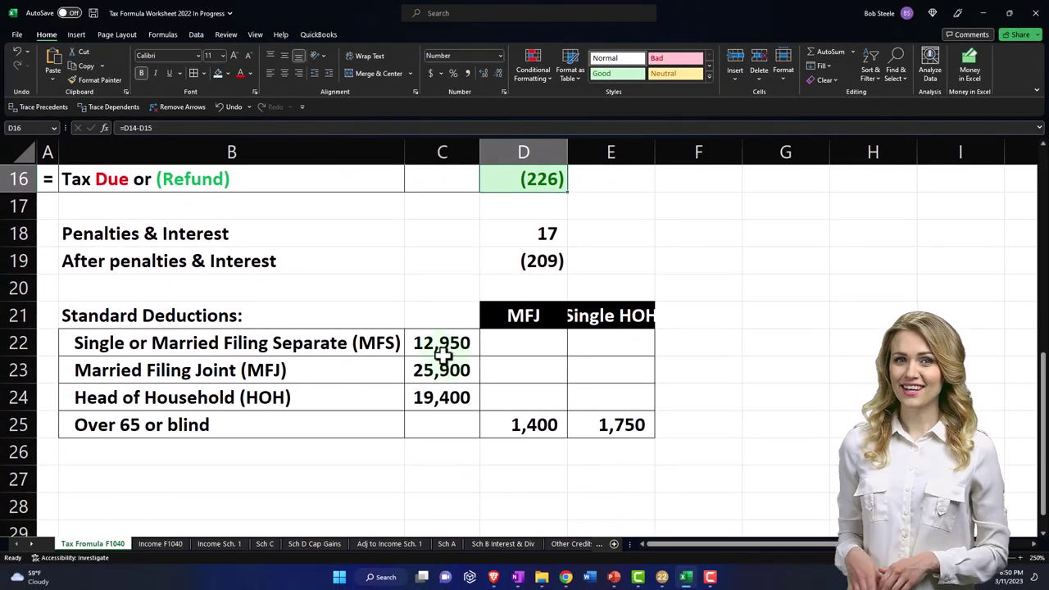
{"action": "left_click", "coordinate": [433, 356]}
{"action": "left_click_drag", "start_coordinate": [440, 336], "coordinate": [446, 390]}
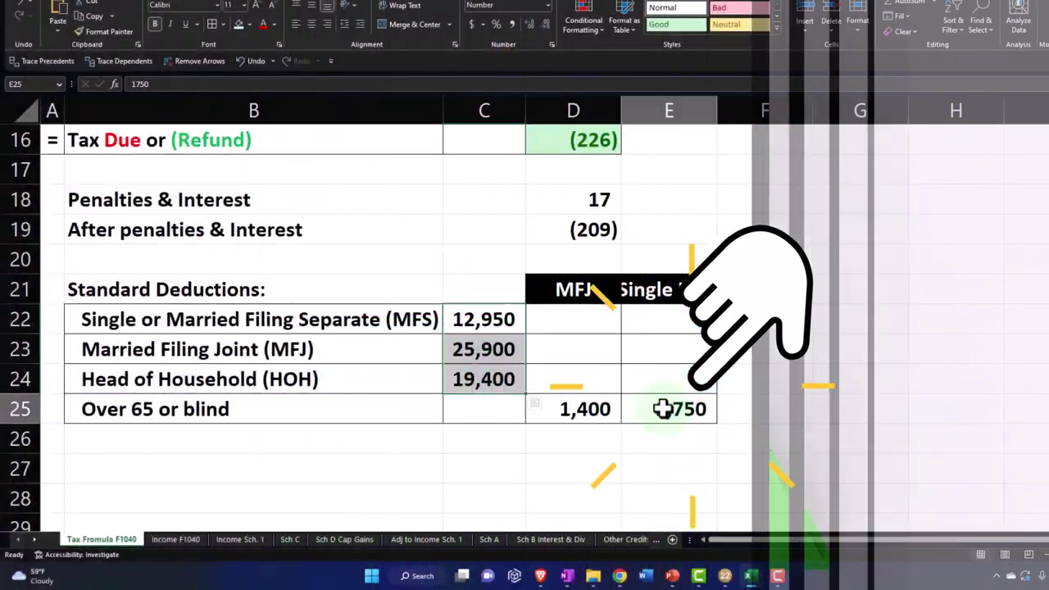
{"action": "left_click", "coordinate": [670, 423]}
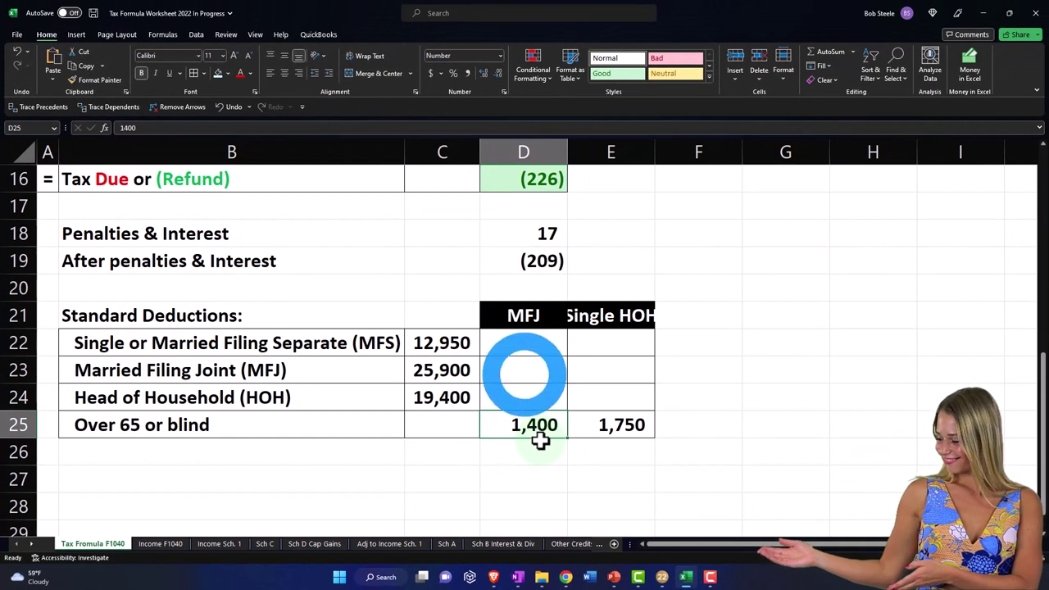
- Return to Lacerte to review the Age/Blindness section of Form 1040 page 1 and the itemized deductions on Schedule A
{"action": "left_click", "coordinate": [664, 578]}
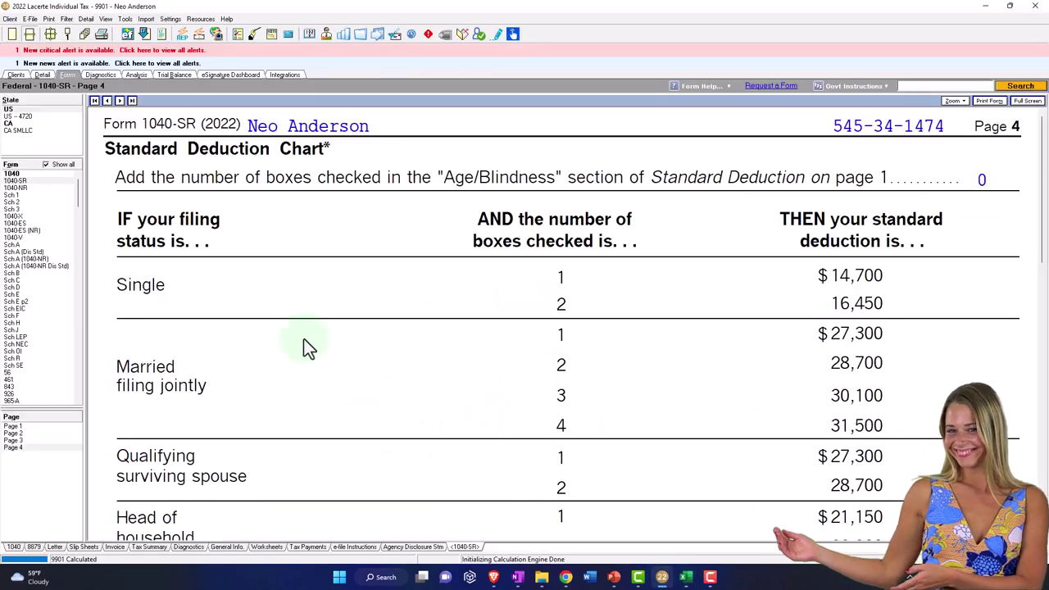
{"action": "left_click", "coordinate": [13, 175]}
{"action": "scroll", "coordinate": [345, 328], "scroll_direction": "down", "scroll_amount": 5}
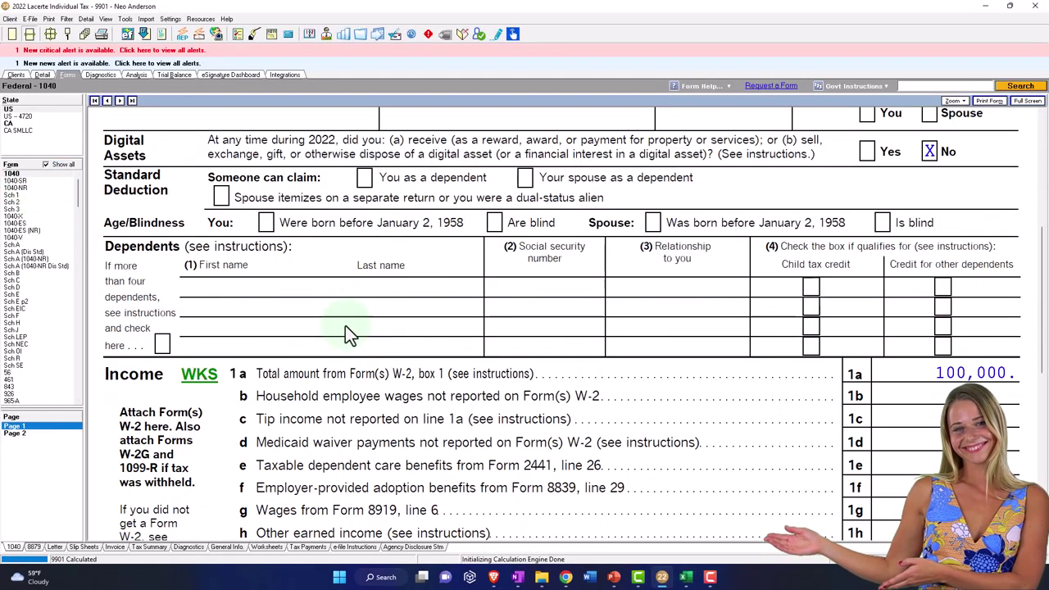
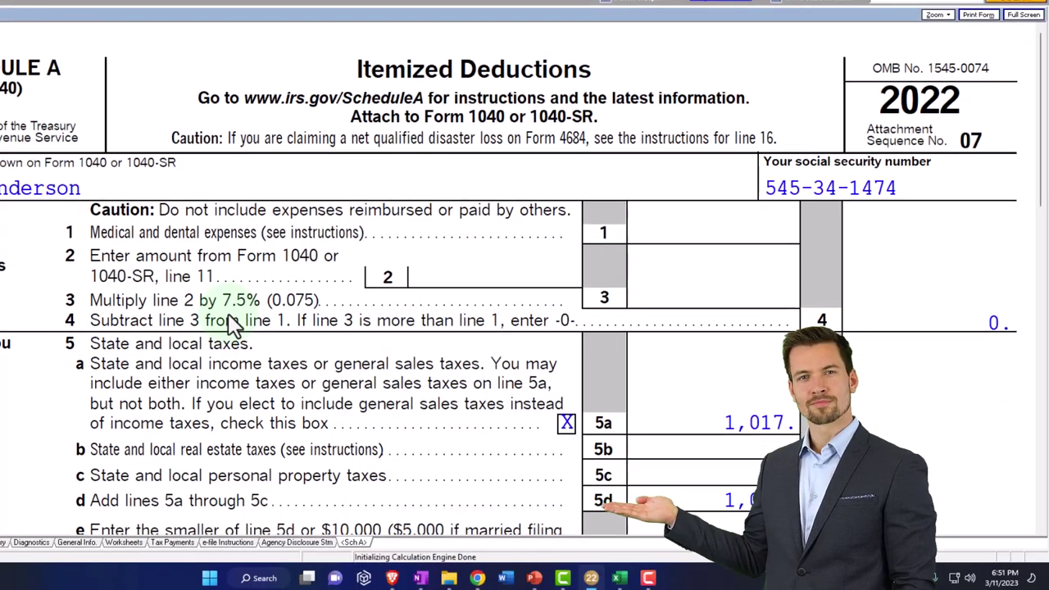
{"action": "left_click", "coordinate": [232, 425]}
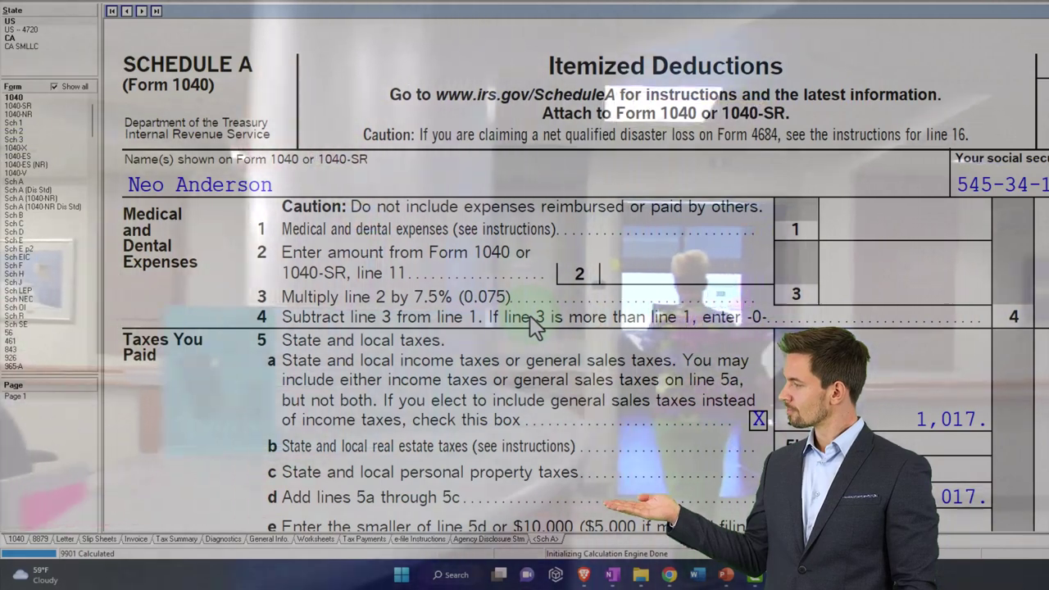
- Examine Schedule A from the medical expenses and taxes paid through mortgage interest, charity gifts and casualty losses to total itemized deductions
{"action": "scroll", "coordinate": [533, 324], "scroll_direction": "down", "scroll_amount": 2}
{"action": "scroll", "coordinate": [534, 326], "scroll_direction": "down", "scroll_amount": 2}
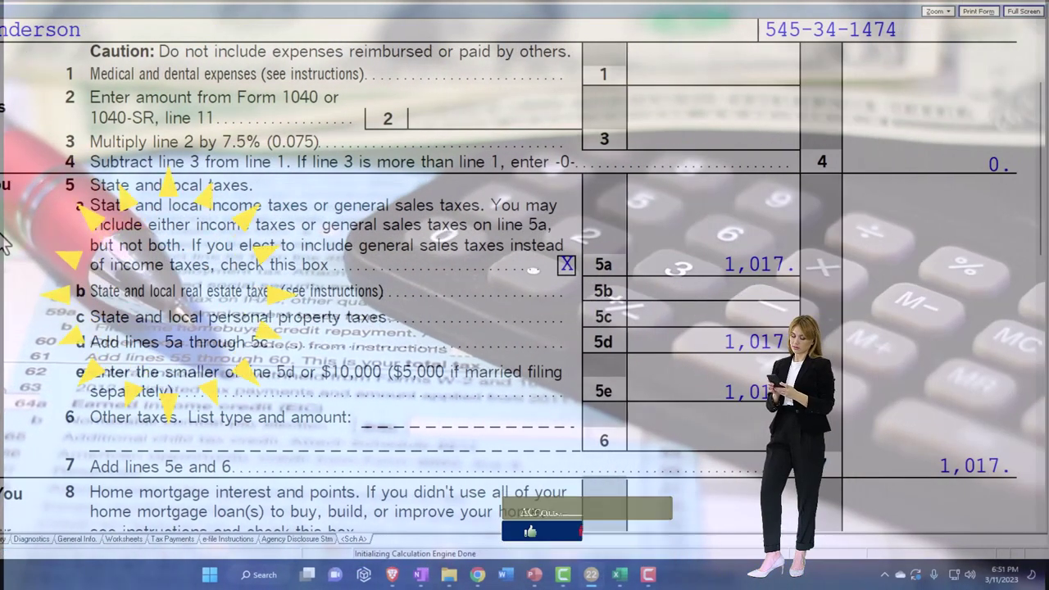
{"action": "scroll", "coordinate": [5, 242], "scroll_direction": "down", "scroll_amount": 4}
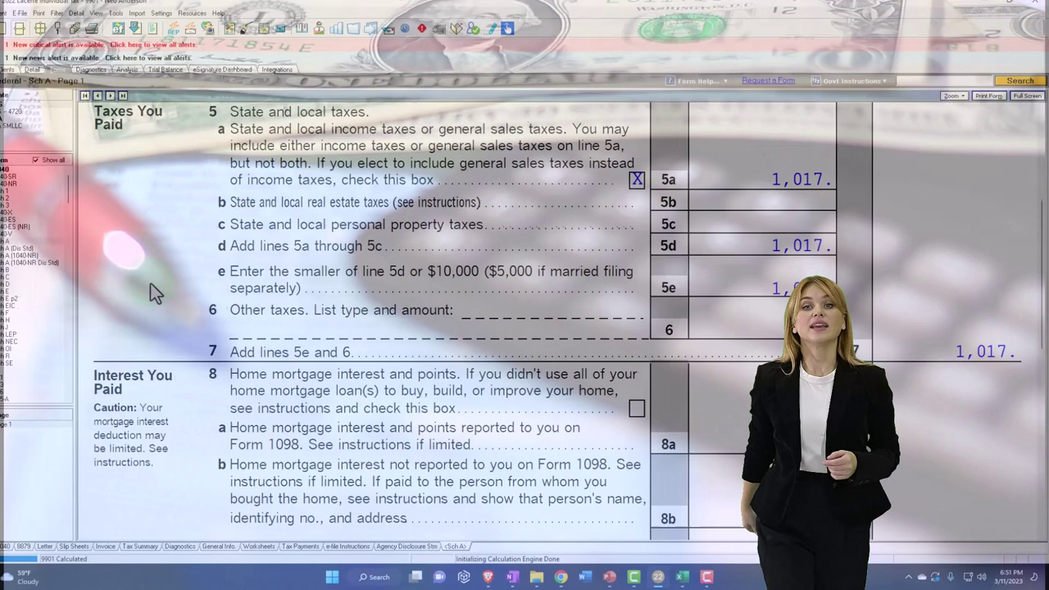
{"action": "left_click", "coordinate": [4, 242]}
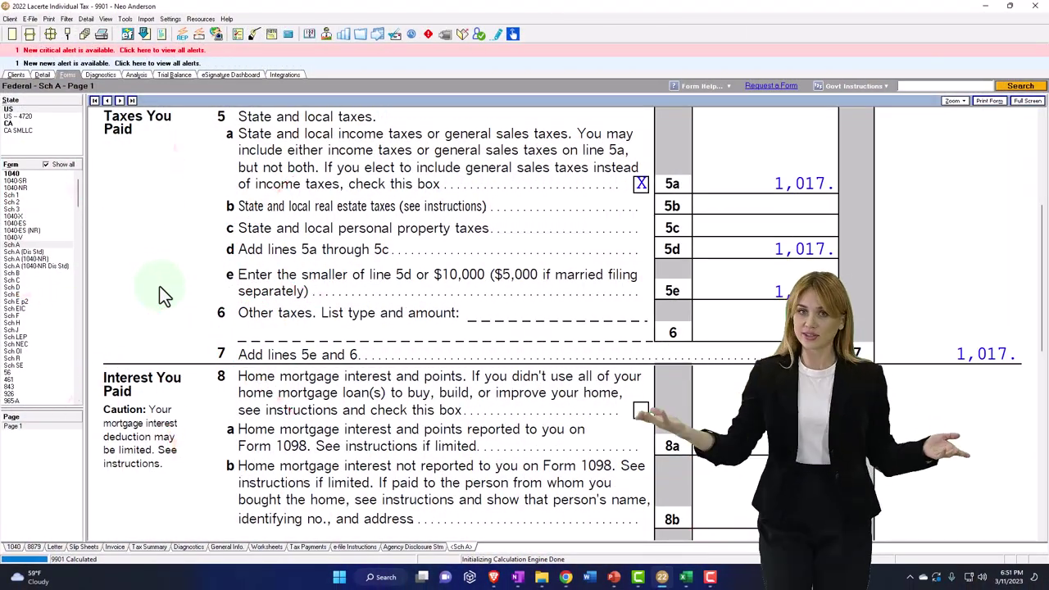
{"action": "scroll", "coordinate": [164, 295], "scroll_direction": "down", "scroll_amount": 4}
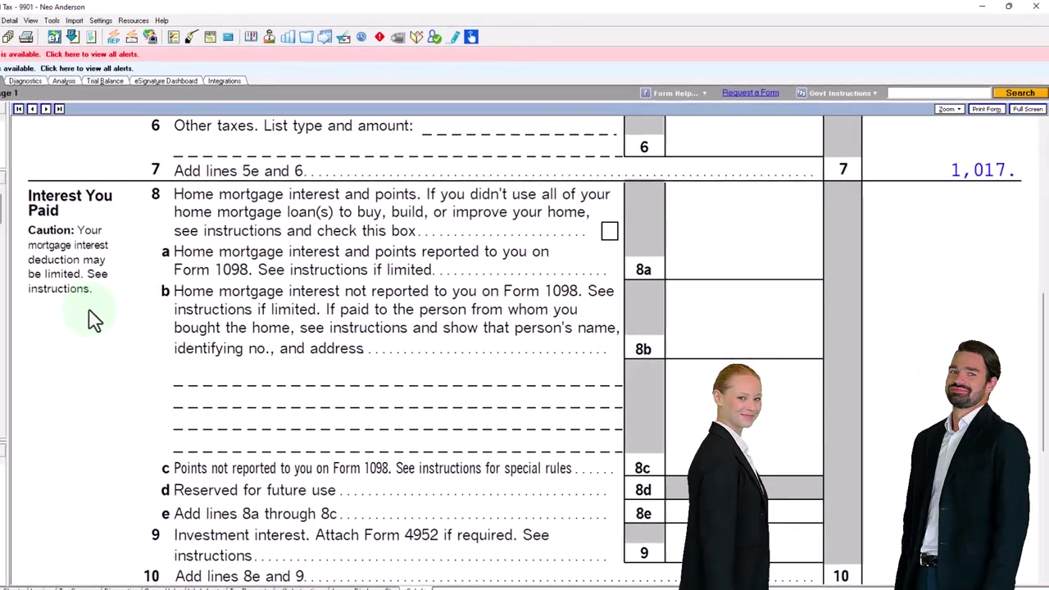
{"action": "scroll", "coordinate": [205, 373], "scroll_direction": "down", "scroll_amount": 2}
{"action": "scroll", "coordinate": [93, 320], "scroll_direction": "down", "scroll_amount": 3}
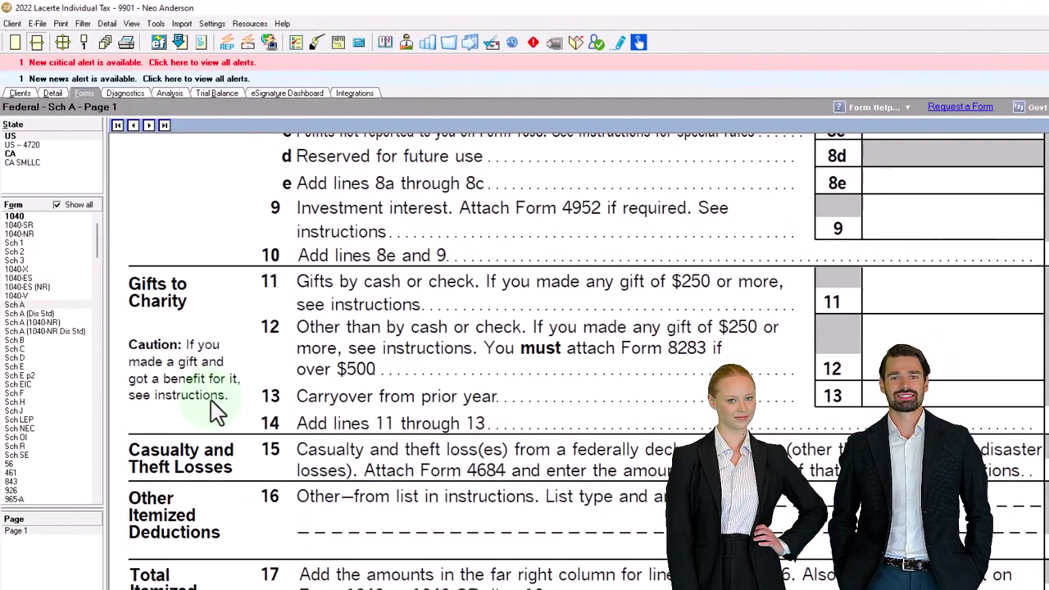
{"action": "scroll", "coordinate": [210, 400], "scroll_direction": "down", "scroll_amount": 1}
{"action": "left_click", "coordinate": [211, 401]}
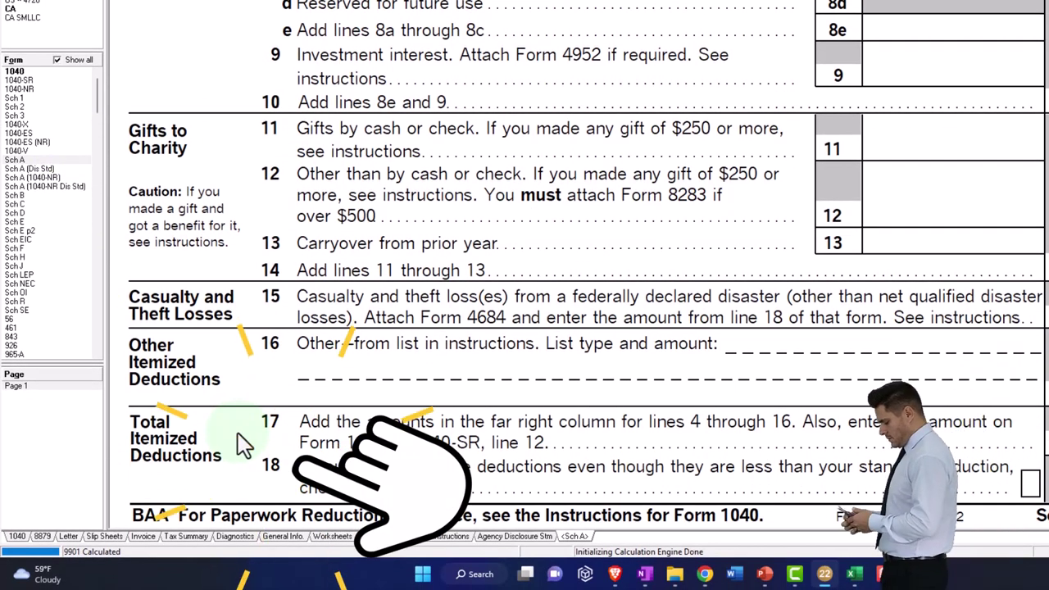
- From Schedule A line 8a, open the Home Mtg (Not Entered Elsewhere) input and enter 14,000 as home mortgage interest and points on Form 1098
{"action": "scroll", "coordinate": [246, 442], "scroll_direction": "up", "scroll_amount": 5}
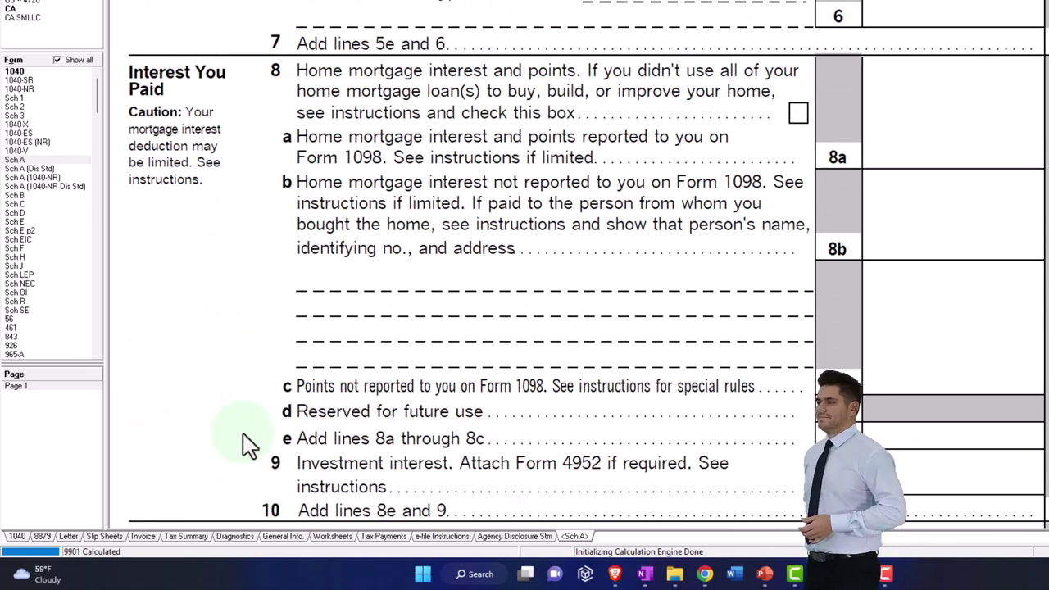
{"action": "scroll", "coordinate": [246, 442], "scroll_direction": "up", "scroll_amount": 1}
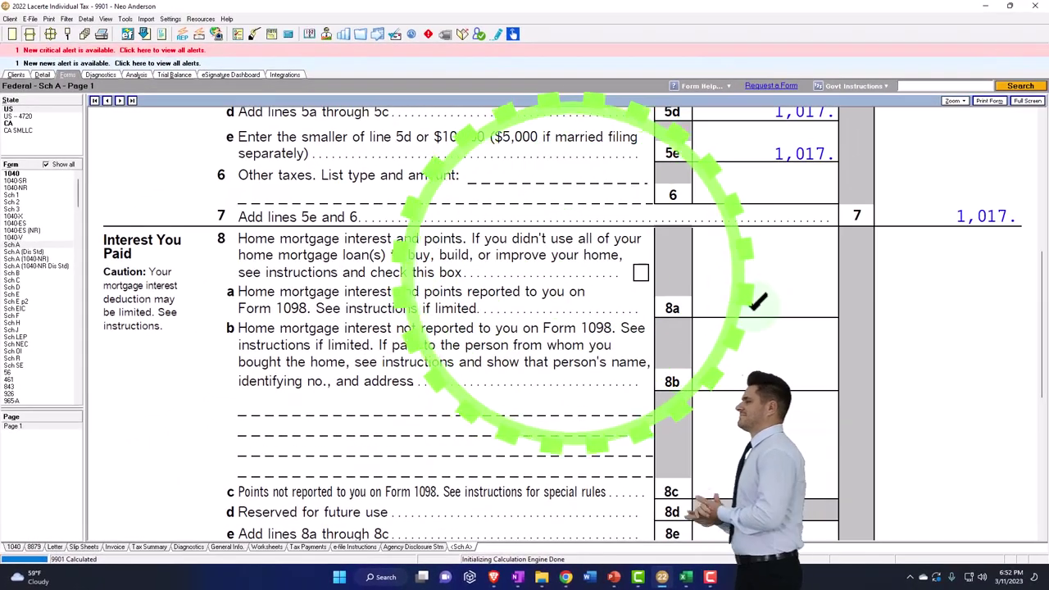
{"action": "right_click", "coordinate": [953, 245]}
{"action": "left_click", "coordinate": [765, 315]}
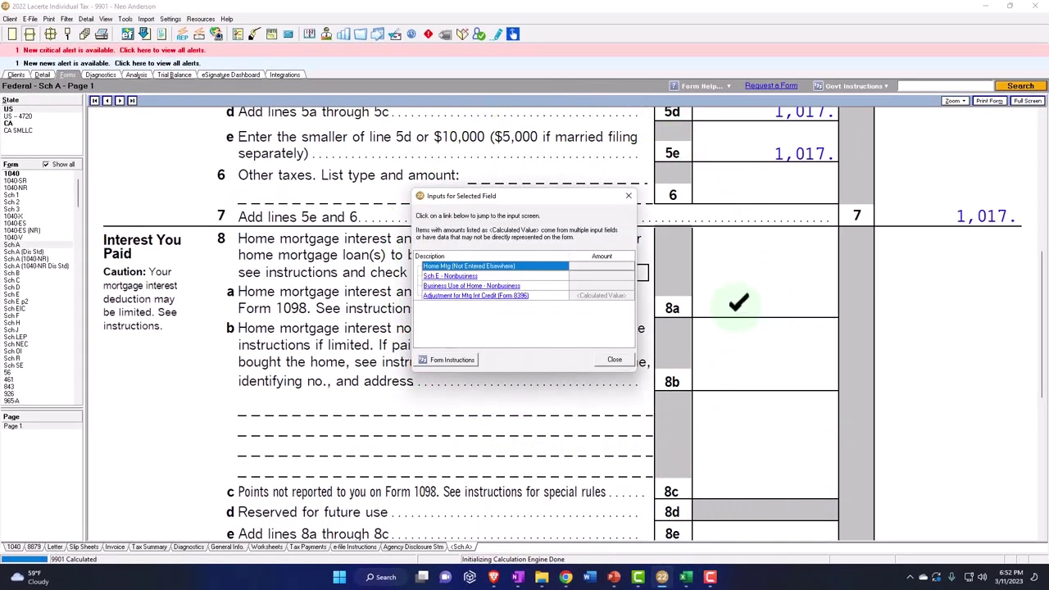
{"action": "left_click", "coordinate": [483, 267]}
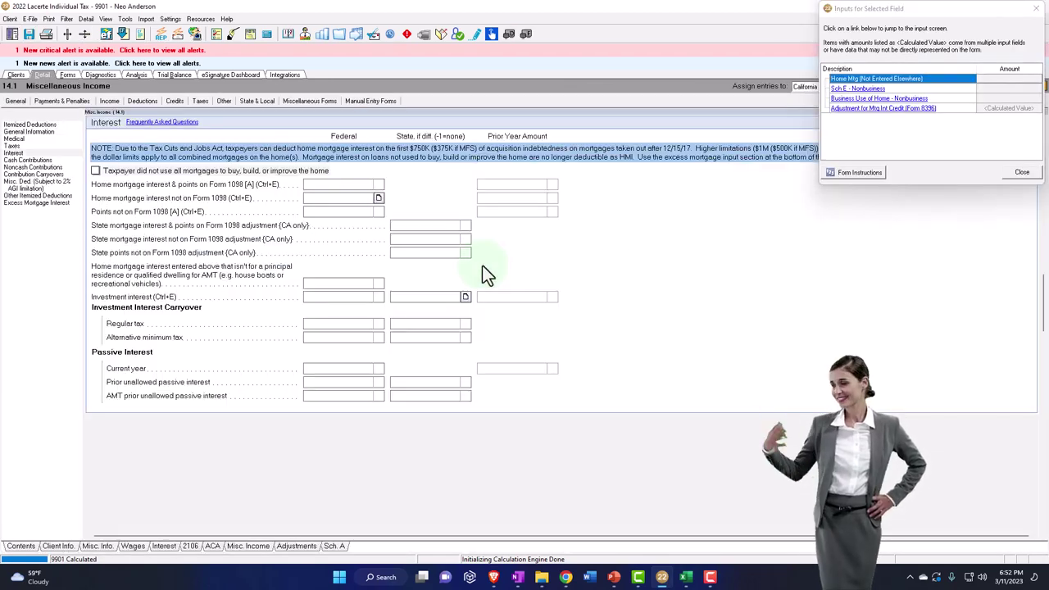
{"action": "left_click", "coordinate": [1034, 9]}
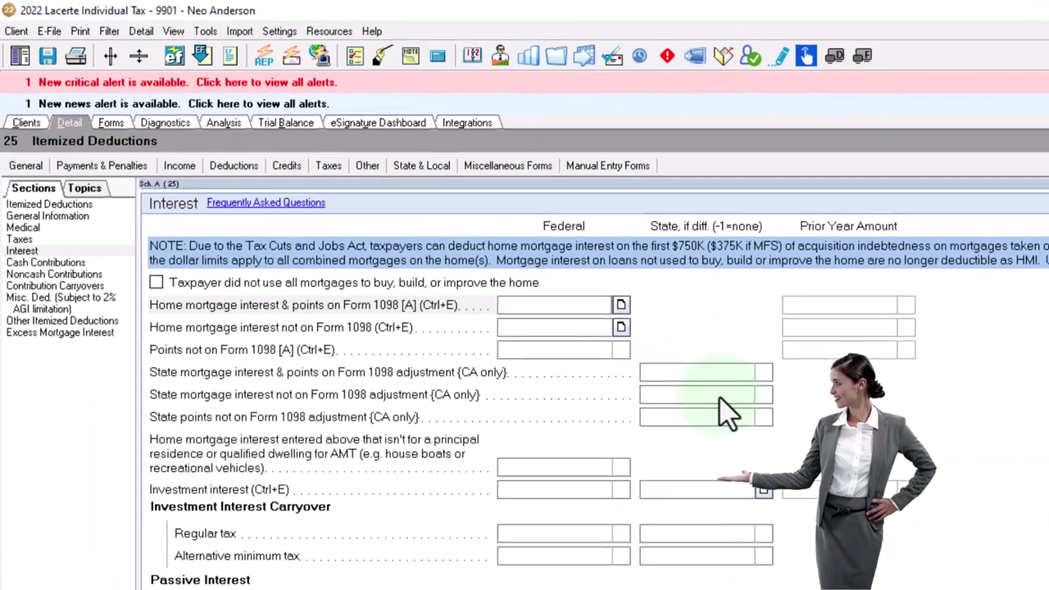
{"action": "left_click", "coordinate": [721, 397]}
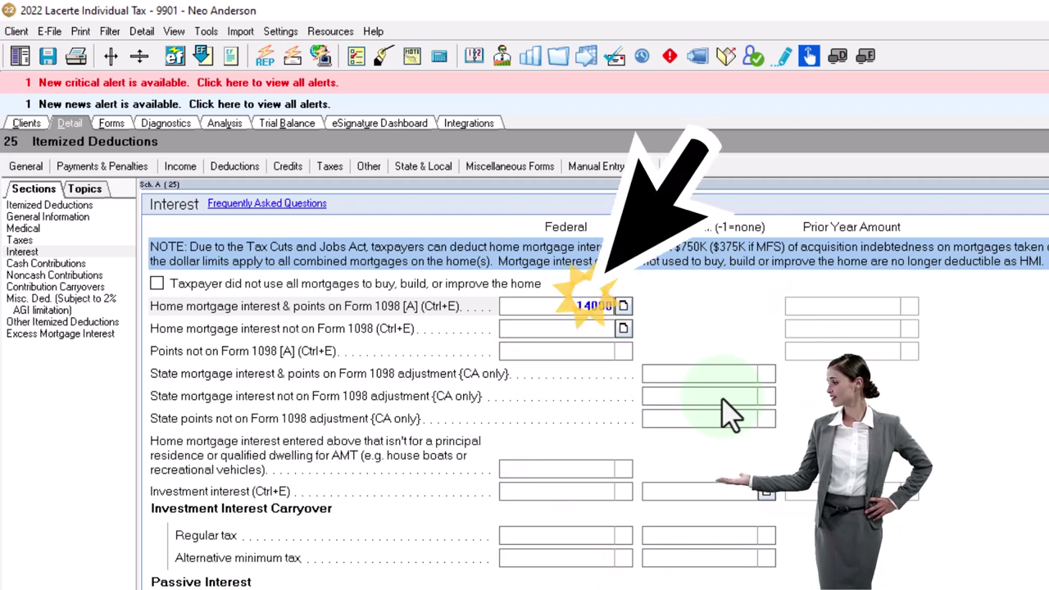
{"action": "key", "text": "Tab"}
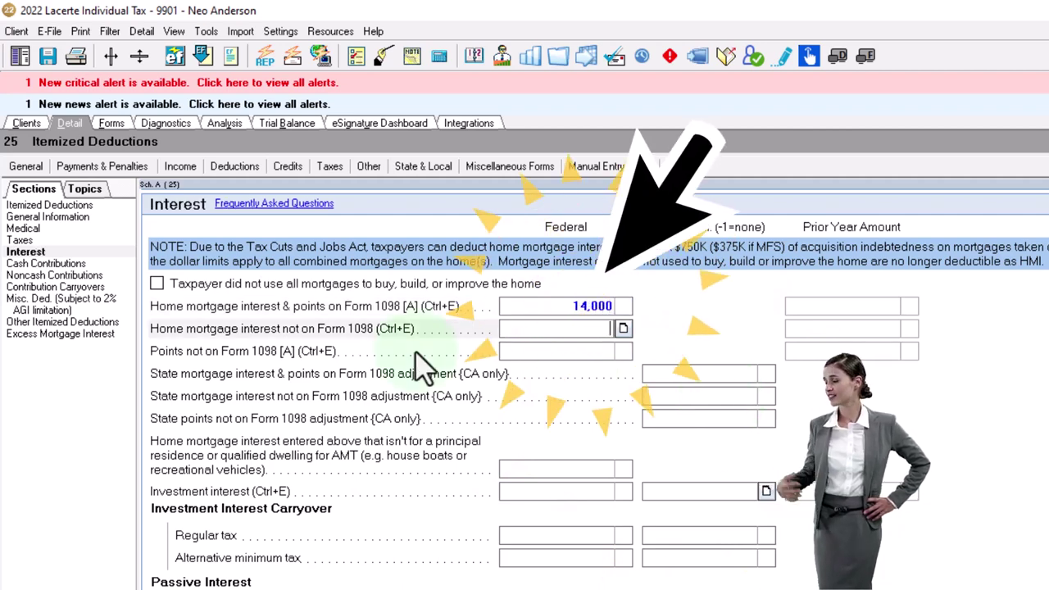
- In the Taxes section of the itemized deductions input, enter 3,000 as real estate taxes on the principal residence
{"action": "left_click", "coordinate": [21, 241]}
{"action": "scroll", "coordinate": [619, 560], "scroll_direction": "down", "scroll_amount": 5}
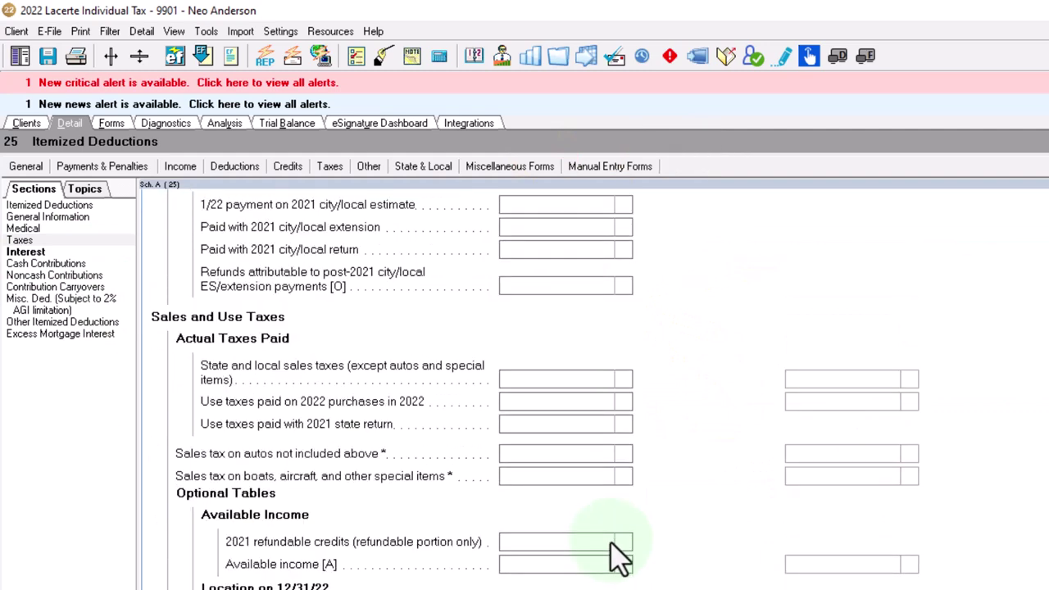
{"action": "scroll", "coordinate": [619, 560], "scroll_direction": "down", "scroll_amount": 5}
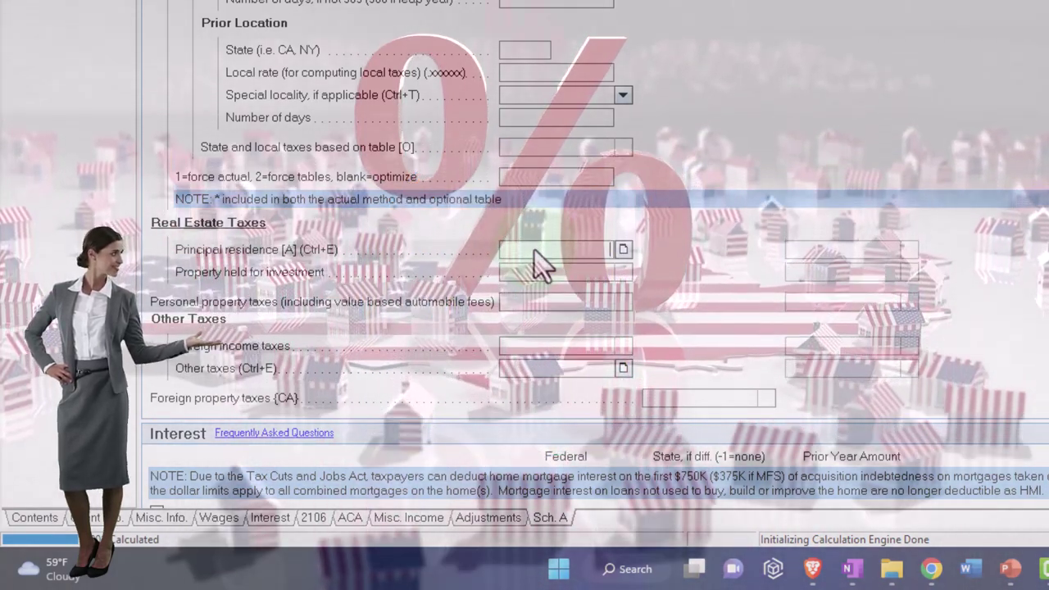
{"action": "type", "text": "300"}
{"action": "type", "text": "0"}
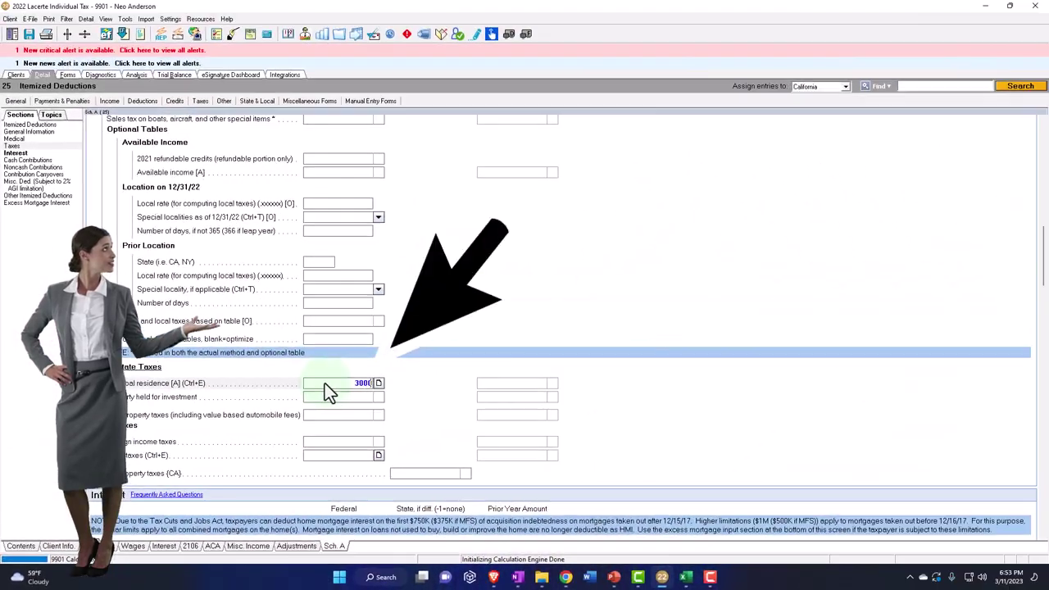
- Return to the forms and review Schedule A's taxes and mortgage interest, plus Form 1040's deduction and taxable income lines
{"action": "left_click", "coordinate": [69, 78]}
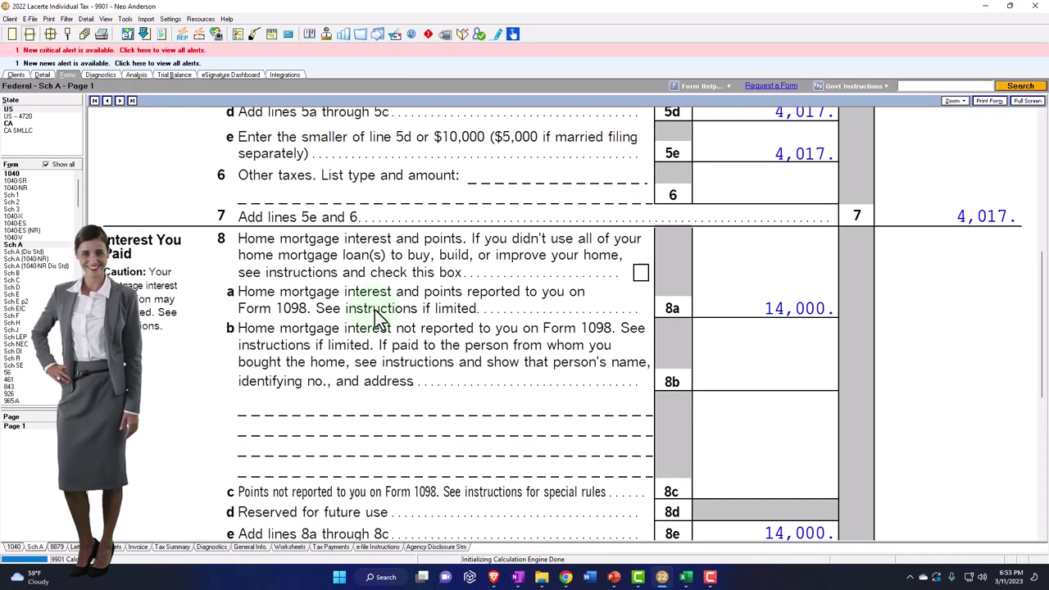
{"action": "scroll", "coordinate": [599, 328], "scroll_direction": "up", "scroll_amount": 6}
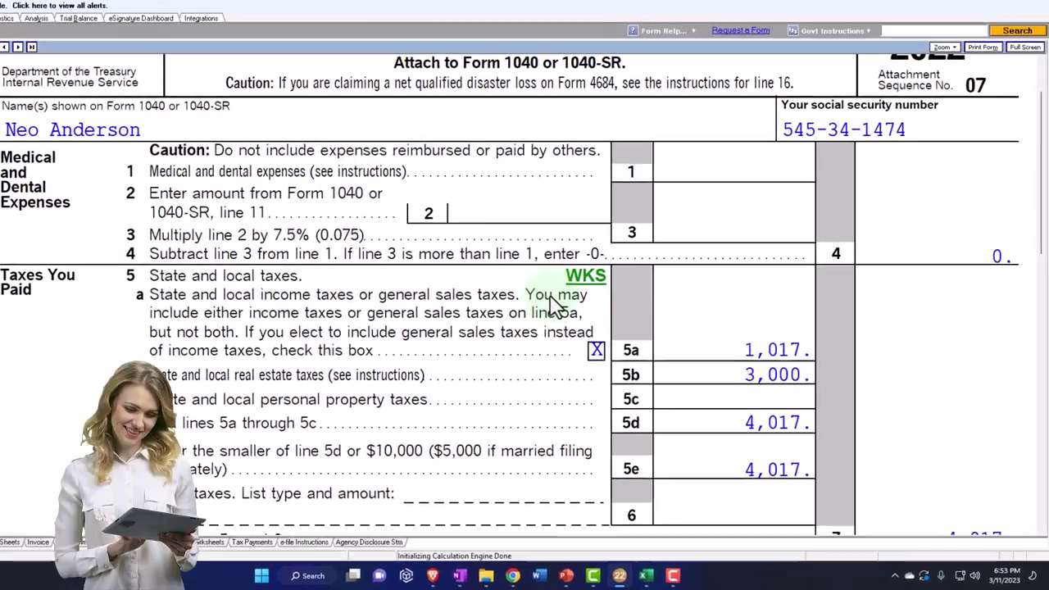
{"action": "left_click", "coordinate": [763, 424]}
{"action": "scroll", "coordinate": [681, 378], "scroll_direction": "down", "scroll_amount": 2}
{"action": "scroll", "coordinate": [680, 315], "scroll_direction": "down", "scroll_amount": 6}
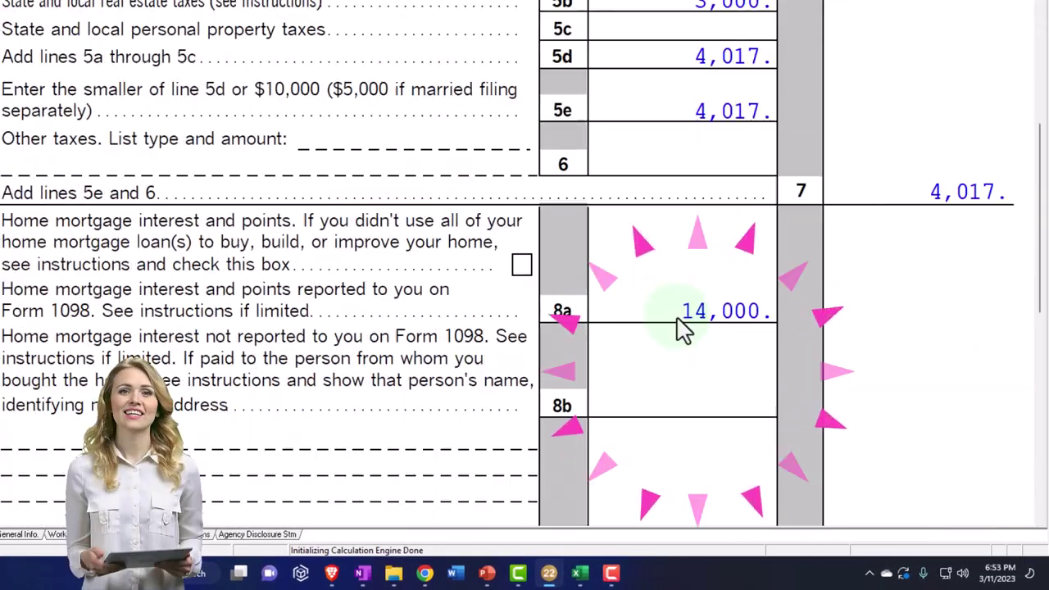
{"action": "scroll", "coordinate": [678, 305], "scroll_direction": "down", "scroll_amount": 13}
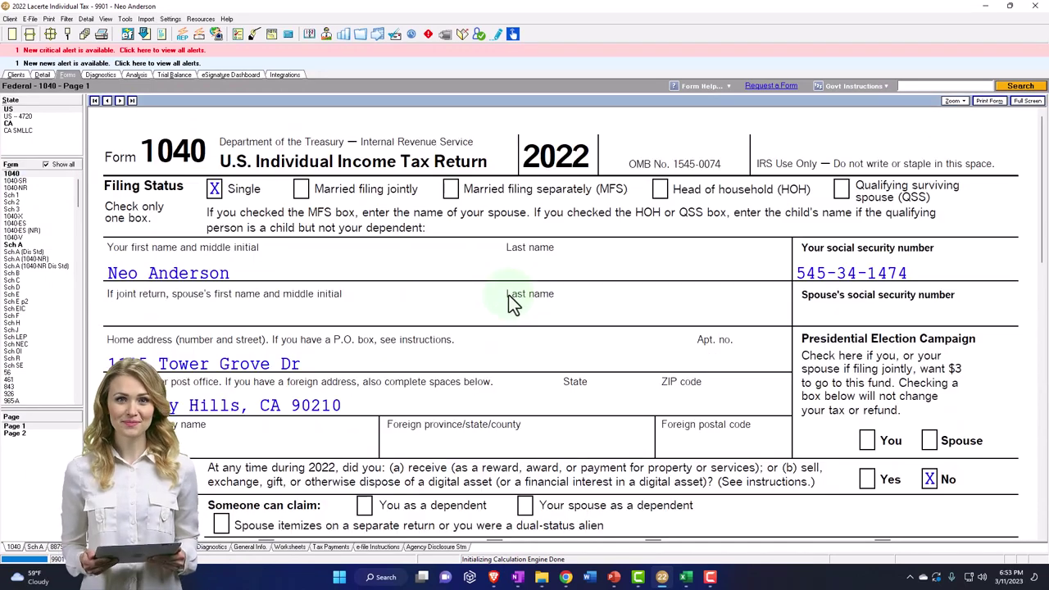
{"action": "scroll", "coordinate": [510, 296], "scroll_direction": "down", "scroll_amount": 15}
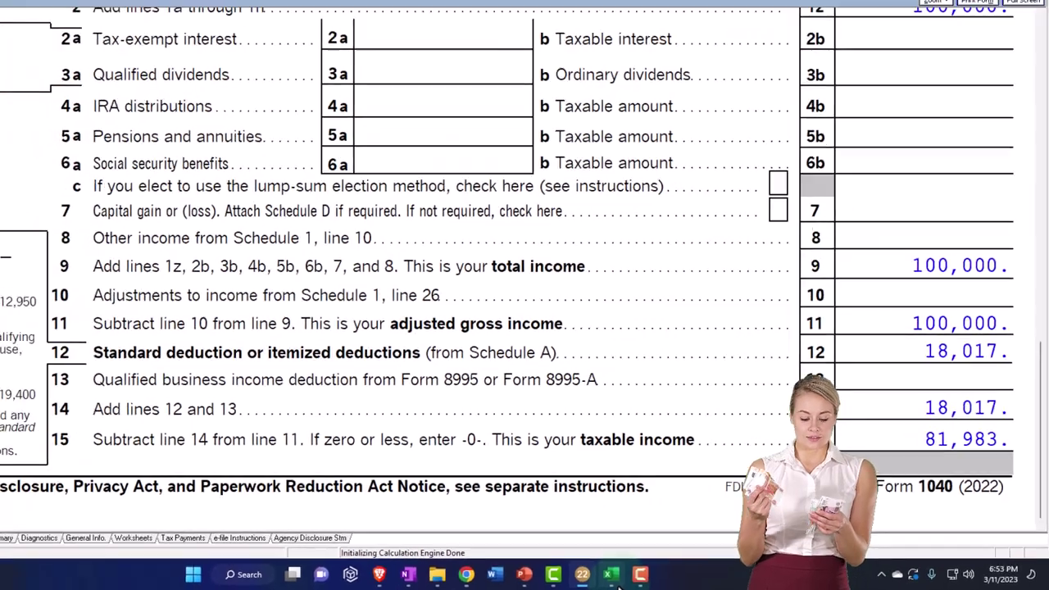
- Switch to the Excel tax worksheet and, on its Sch A sheet, enter 14,000 for Mortgage 1 and 3,000 for property taxes
{"action": "left_click", "coordinate": [513, 571]}
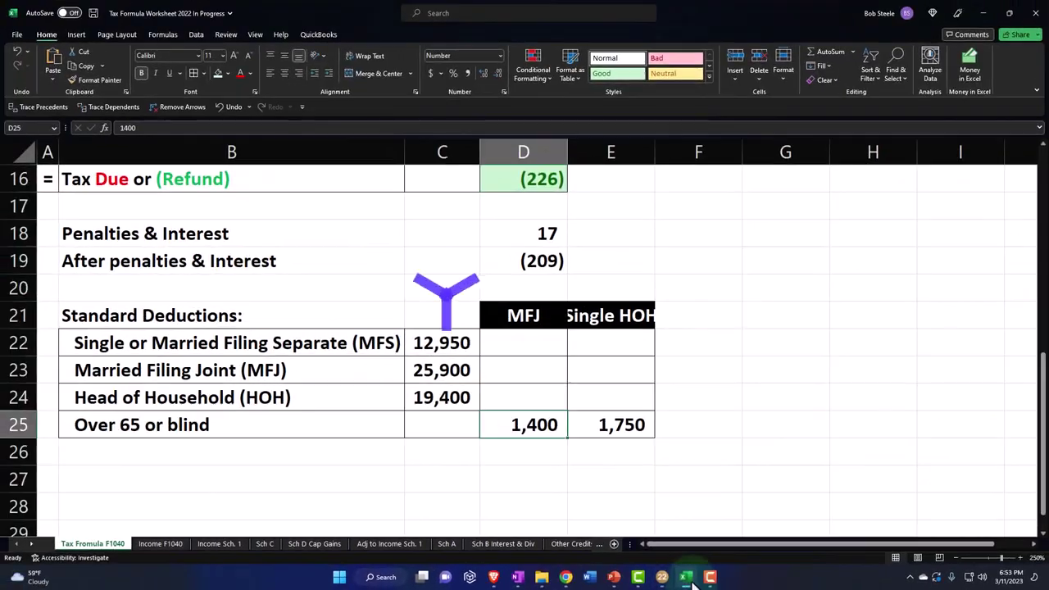
{"action": "scroll", "coordinate": [406, 469], "scroll_direction": "up", "scroll_amount": 5}
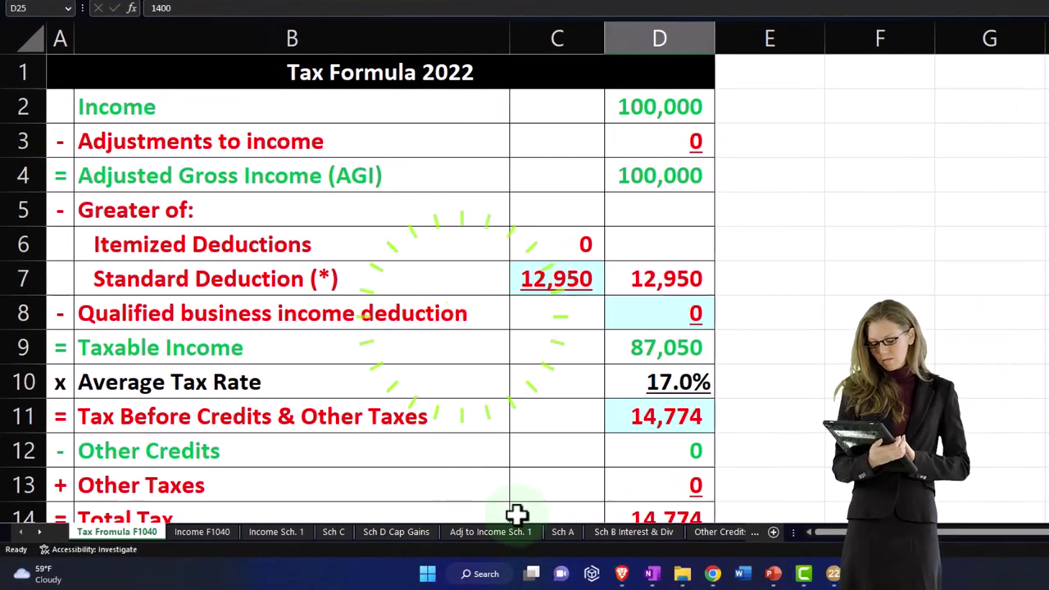
{"action": "left_click", "coordinate": [560, 534]}
{"action": "scroll", "coordinate": [533, 442], "scroll_direction": "down", "scroll_amount": 2}
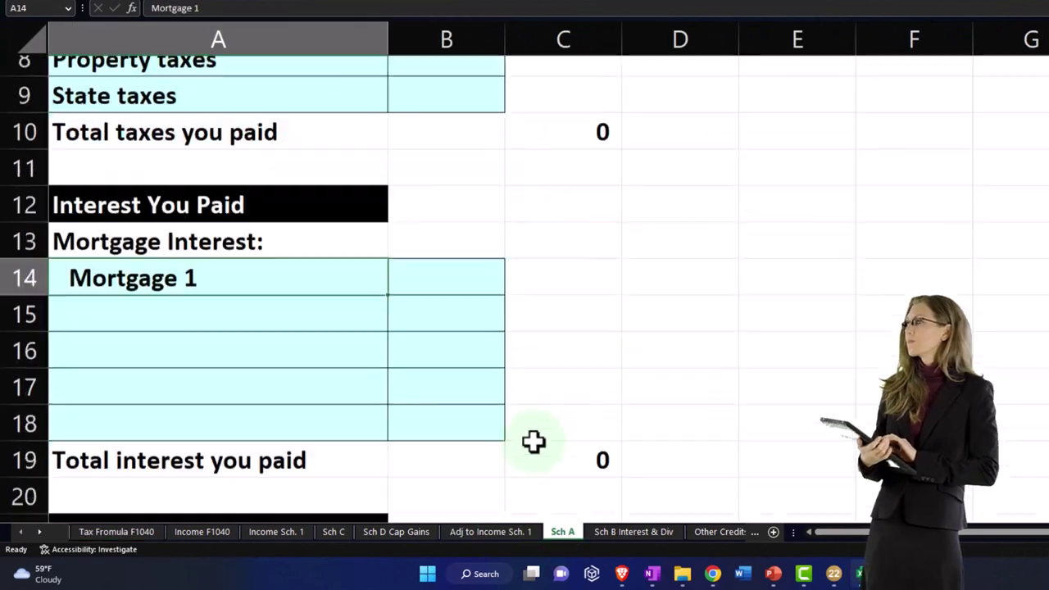
{"action": "scroll", "coordinate": [533, 441], "scroll_direction": "down", "scroll_amount": 1}
{"action": "left_click", "coordinate": [421, 223]}
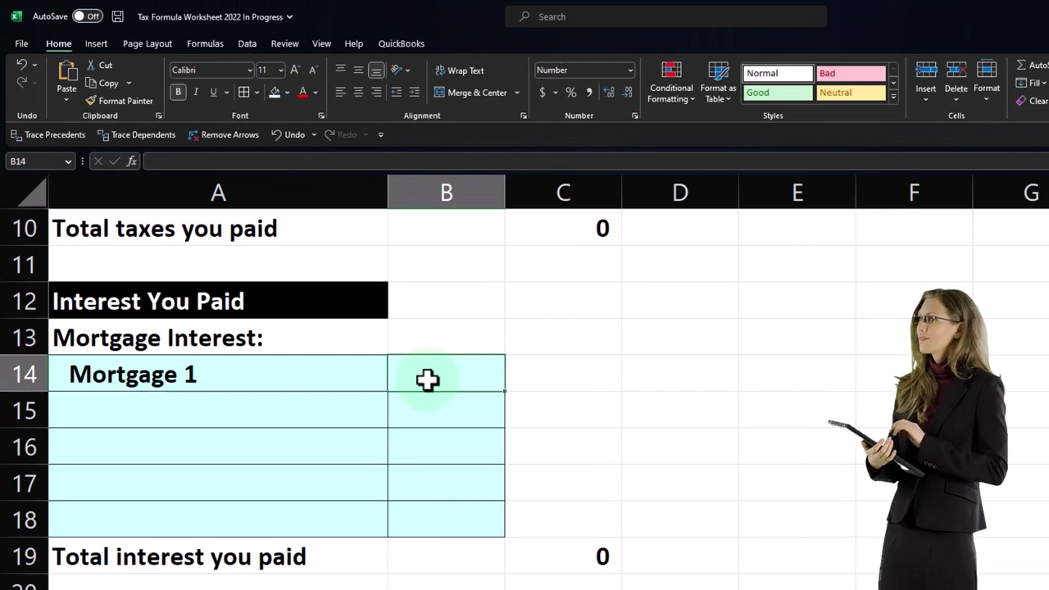
{"action": "type", "text": "14000"}
{"action": "key", "text": "Return"}
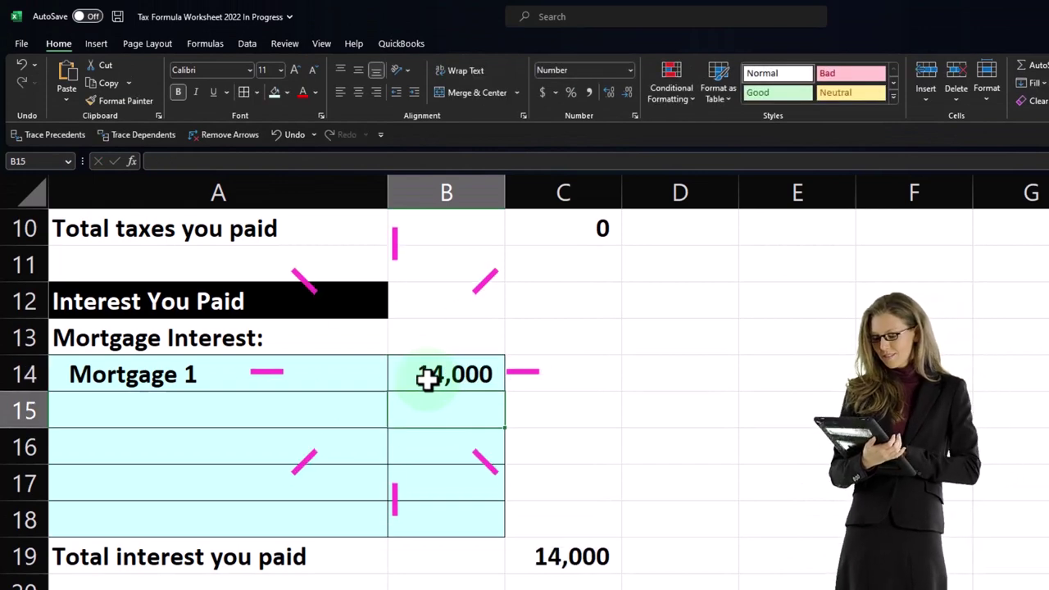
{"action": "scroll", "coordinate": [429, 380], "scroll_direction": "up", "scroll_amount": 3}
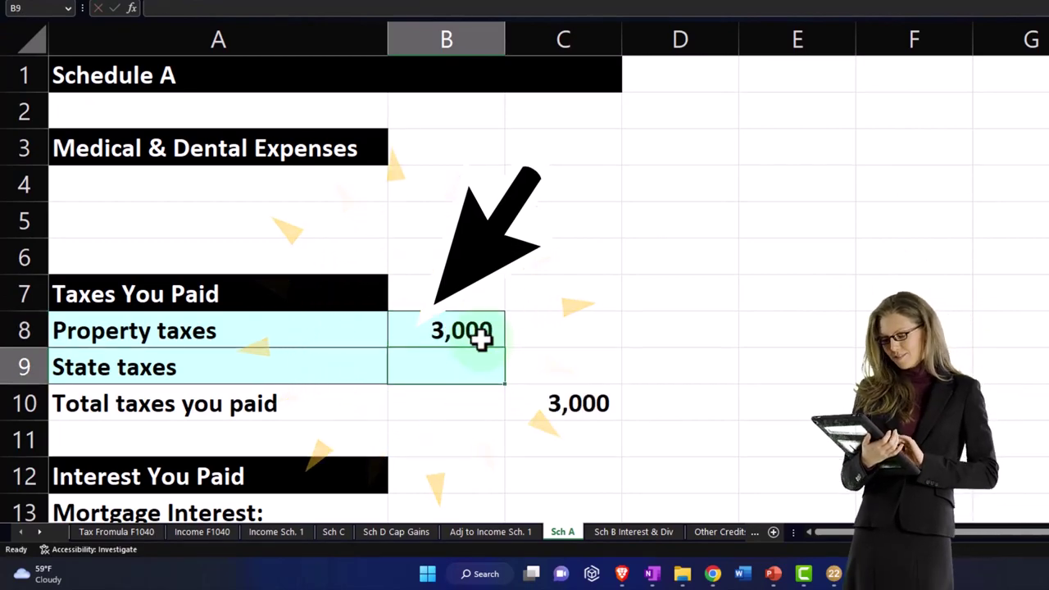
- Look up the state and local taxes on Lacerte's Schedule A and enter 1,017 for State taxes on Excel's Sch A sheet
{"action": "left_click", "coordinate": [833, 573]}
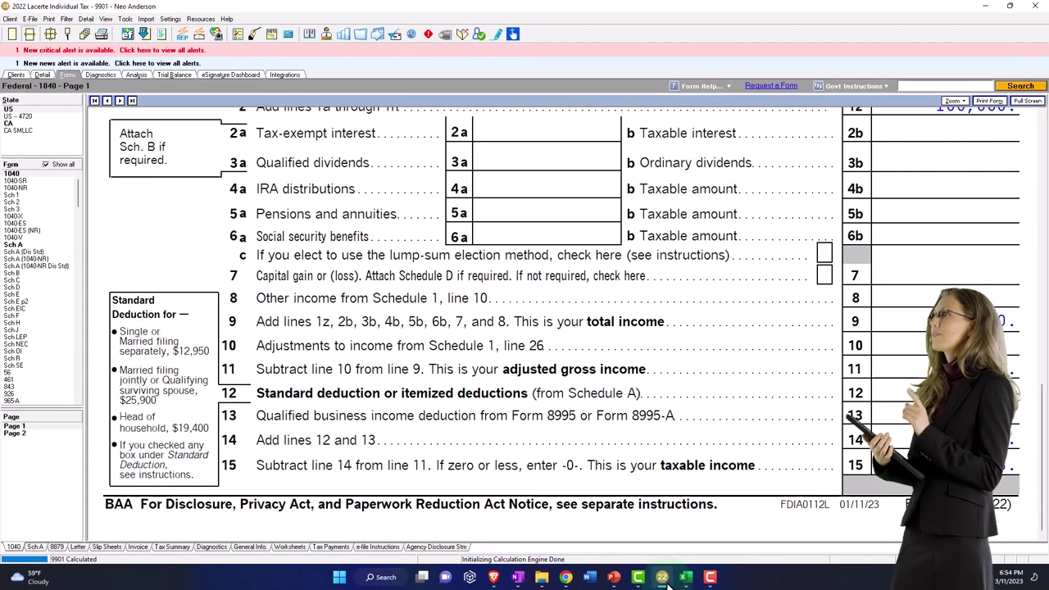
{"action": "left_click", "coordinate": [45, 165]}
{"action": "left_click", "coordinate": [26, 181]}
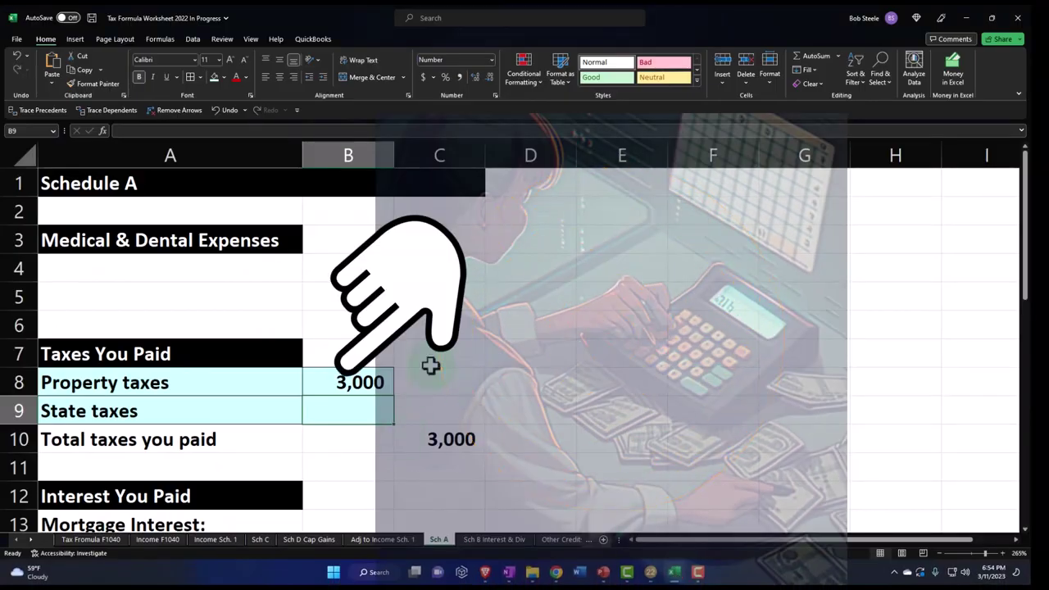
{"action": "type", "text": "7"}
{"action": "key", "text": "Return"}
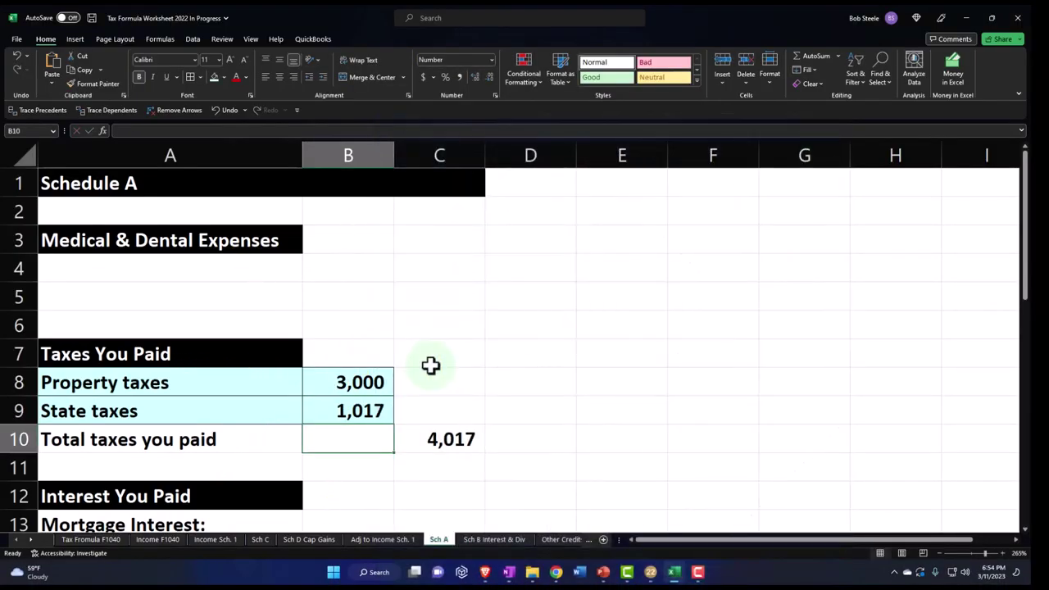
- Inspect the Total Itemized Deductions formula on the Sch A sheet and the itemized, standard and greater-of deduction formulas on the Tax Formula sheet
{"action": "scroll", "coordinate": [430, 365], "scroll_direction": "down", "scroll_amount": 3}
{"action": "scroll", "coordinate": [430, 366], "scroll_direction": "down", "scroll_amount": 5}
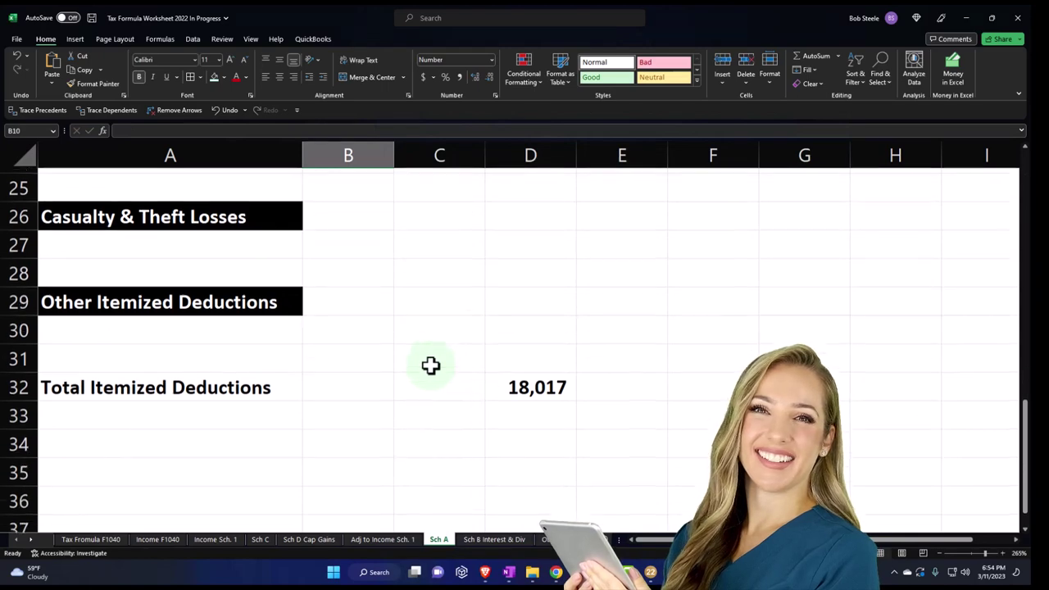
{"action": "left_click", "coordinate": [508, 382]}
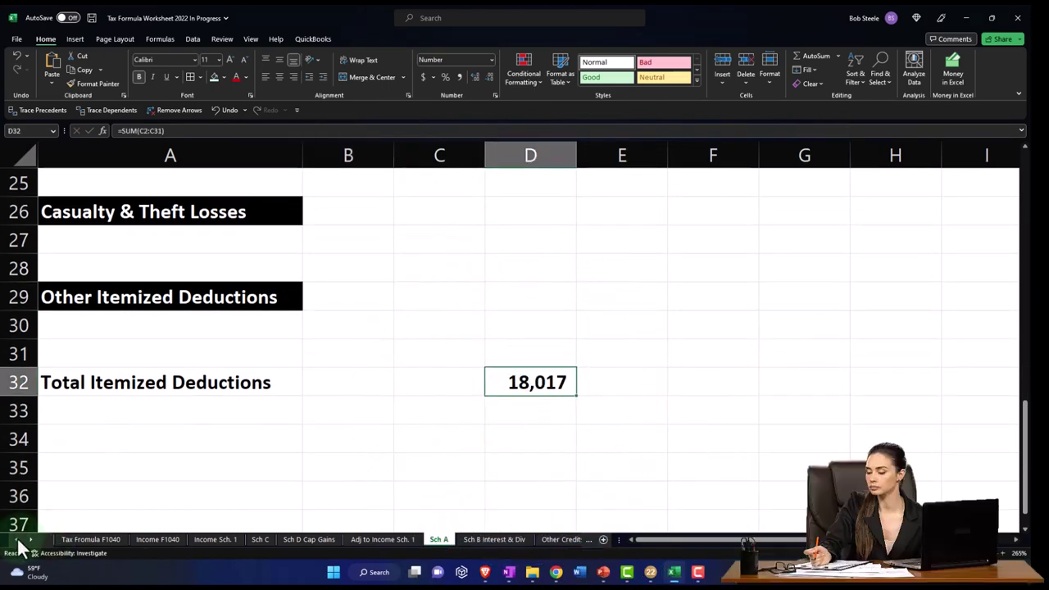
{"action": "left_click", "coordinate": [75, 541]}
{"action": "left_click", "coordinate": [437, 313]}
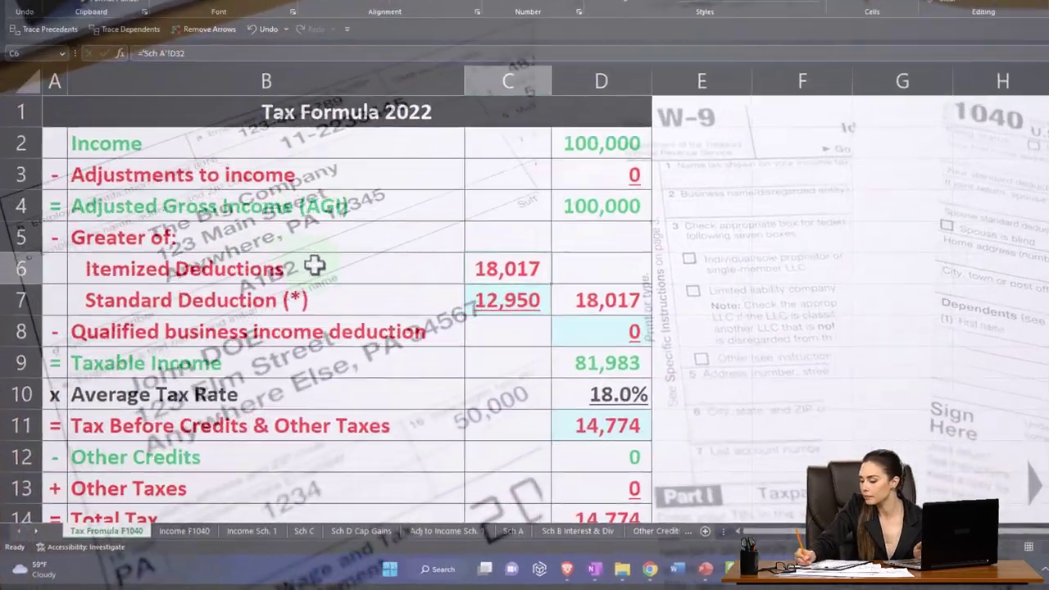
{"action": "key", "text": "Down"}
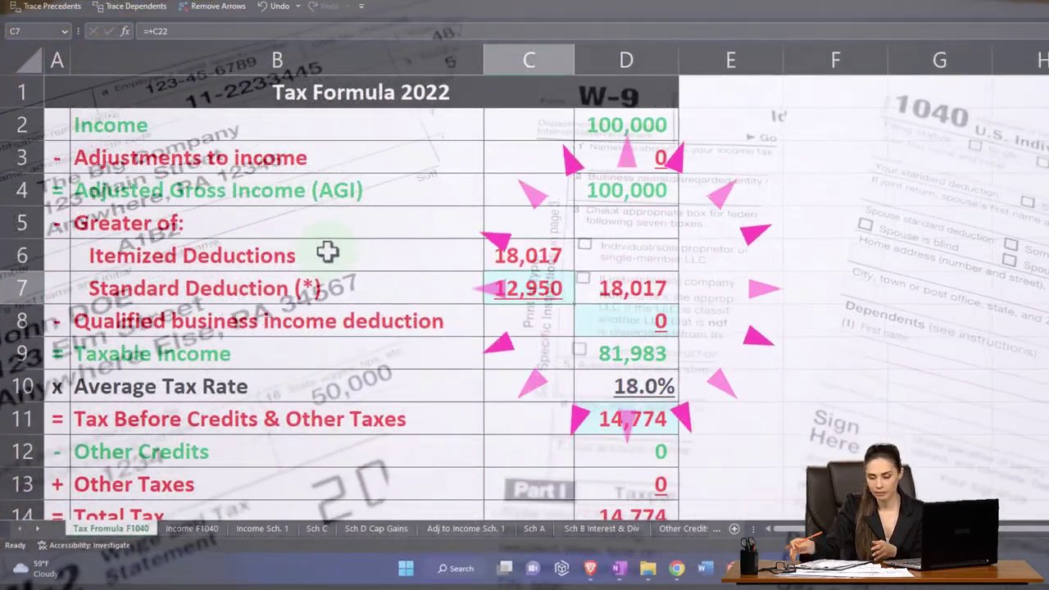
{"action": "key", "text": "Right"}
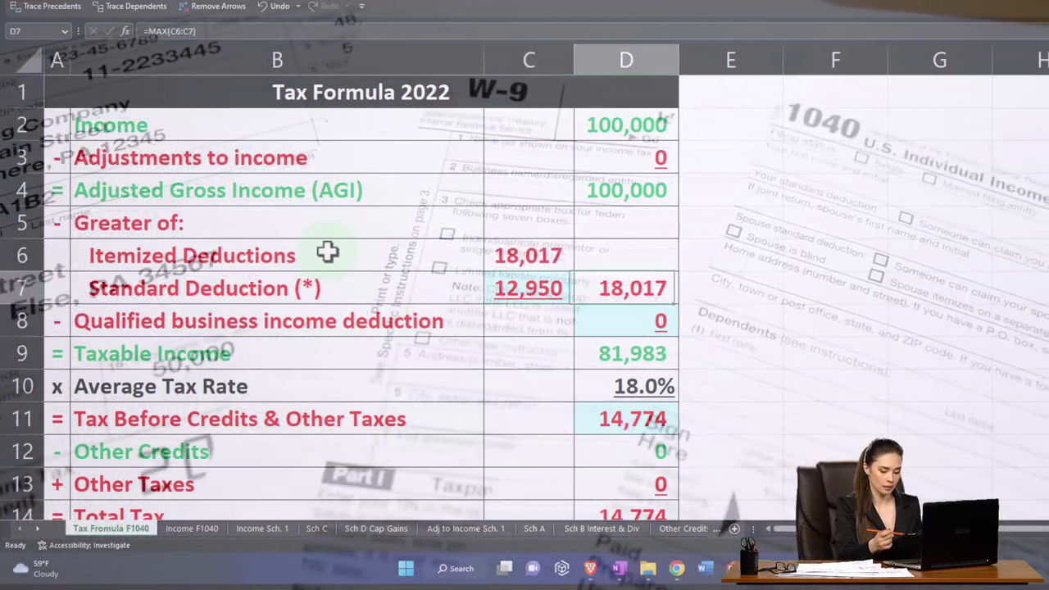
- Inspect the greater-of deduction formula, then switch to Lacerte and review Form 1040's deduction, taxable income, tax, payments and refund lines
{"action": "double_click", "coordinate": [664, 292]}
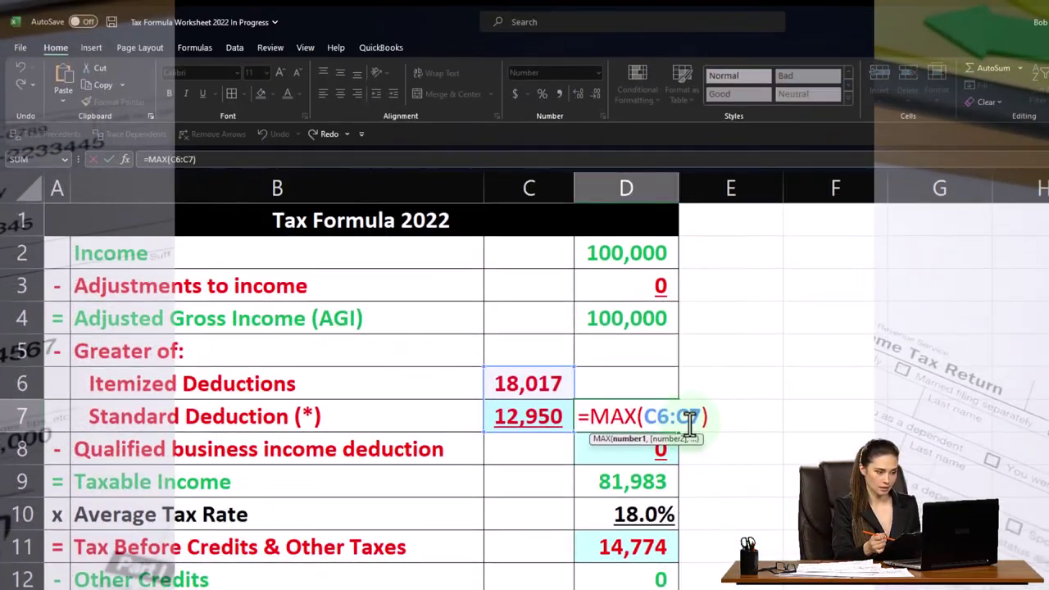
{"action": "key", "text": "Return"}
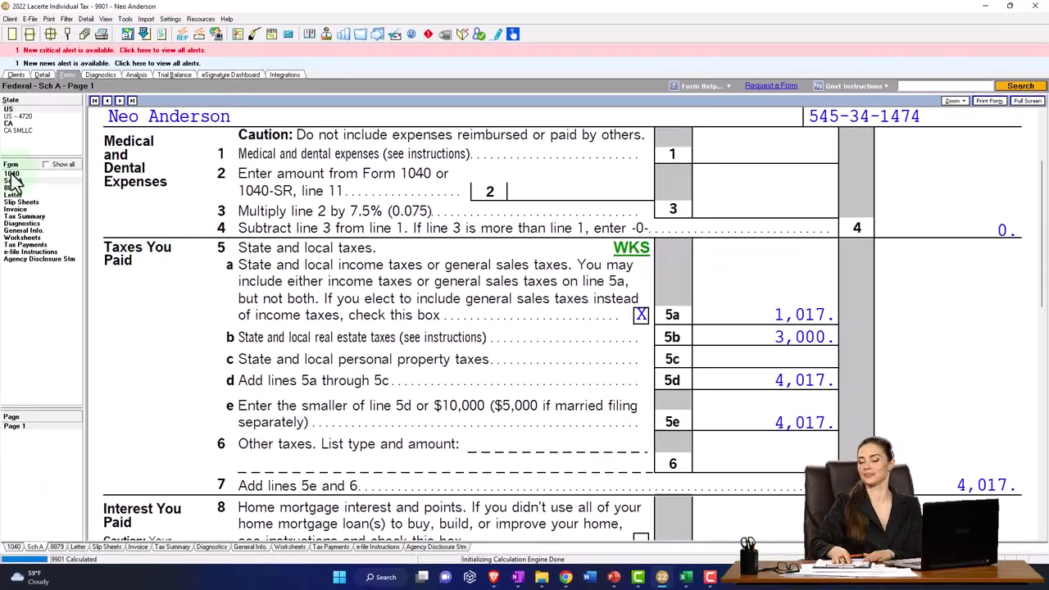
{"action": "left_click", "coordinate": [12, 174]}
{"action": "scroll", "coordinate": [303, 299], "scroll_direction": "down", "scroll_amount": 10}
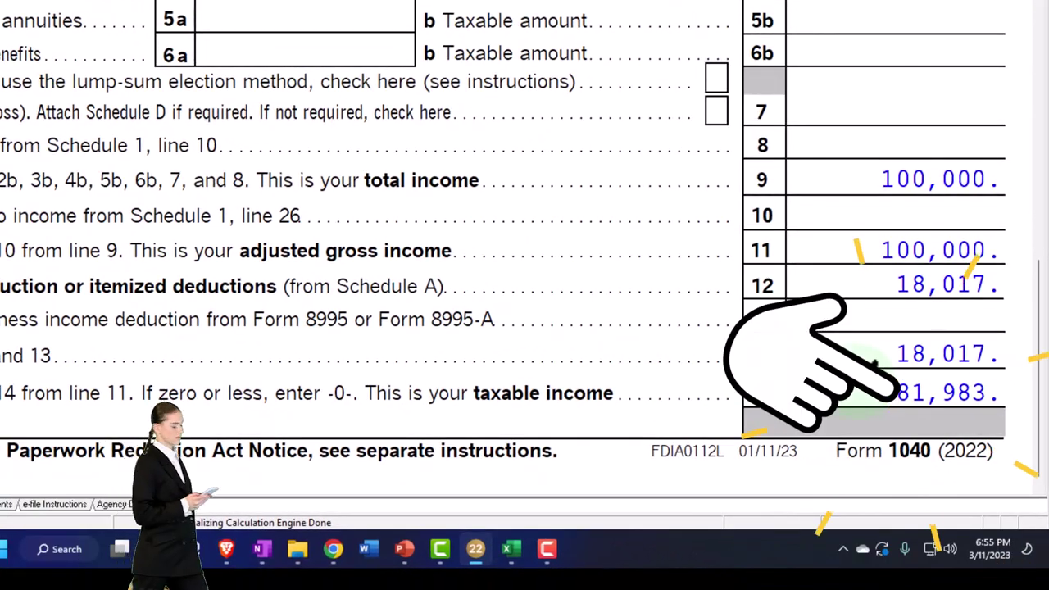
{"action": "scroll", "coordinate": [614, 328], "scroll_direction": "down", "scroll_amount": 5}
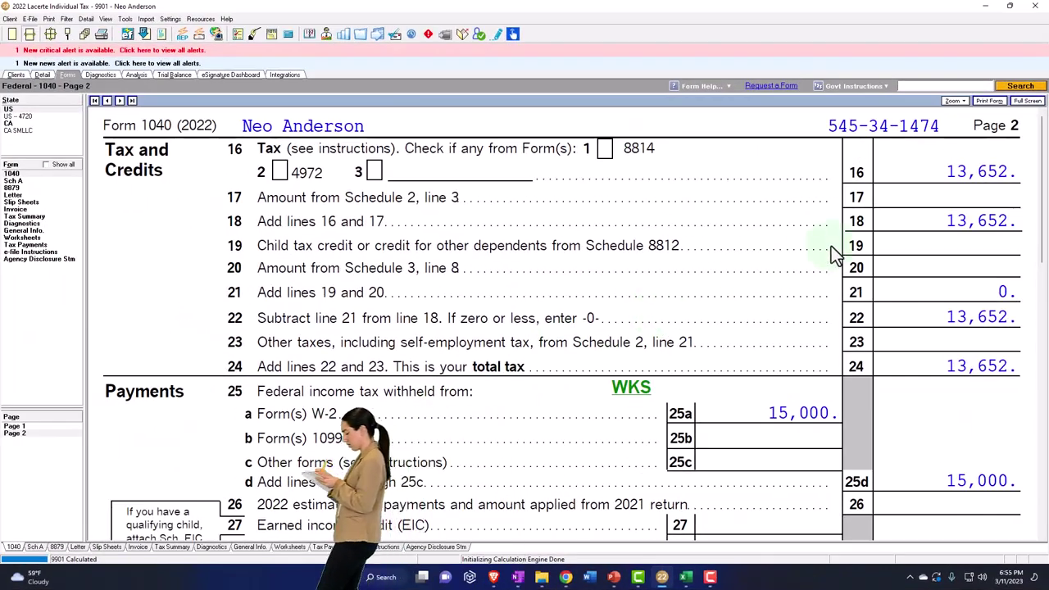
{"action": "scroll", "coordinate": [557, 328], "scroll_direction": "down", "scroll_amount": 5}
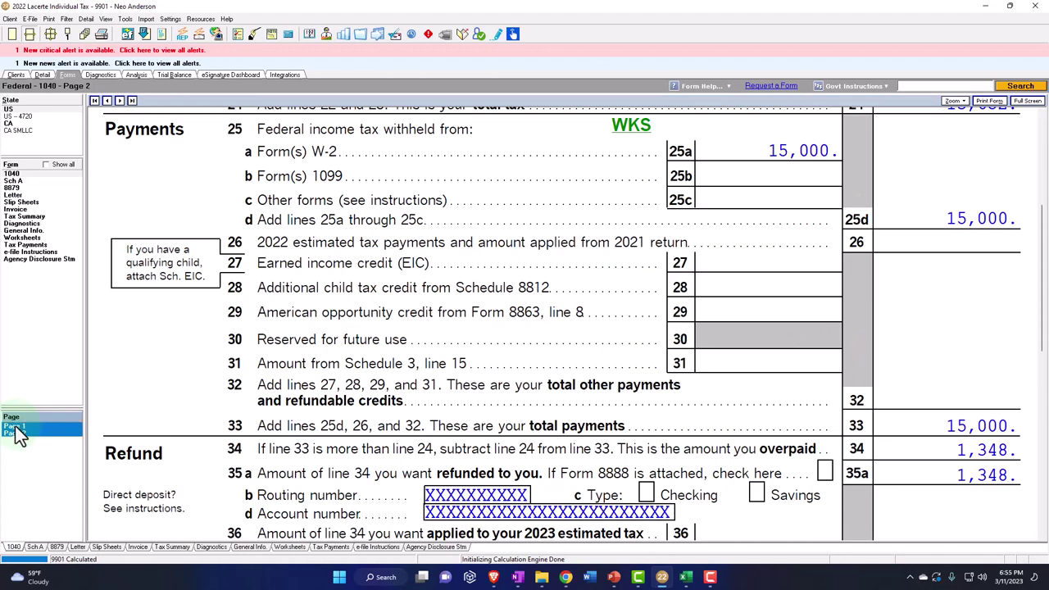
{"action": "left_click", "coordinate": [14, 426]}
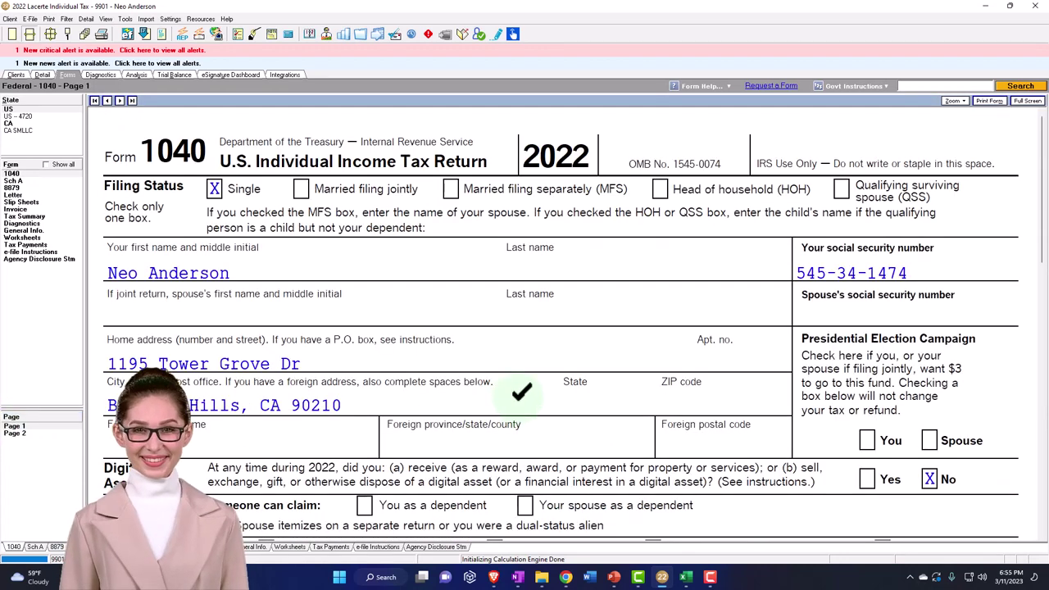
- From Schedule A line 11, go to the gifts by cash or check input and enter 4000 for federal cash contributions under 60% Limitation
{"action": "left_click", "coordinate": [17, 180]}
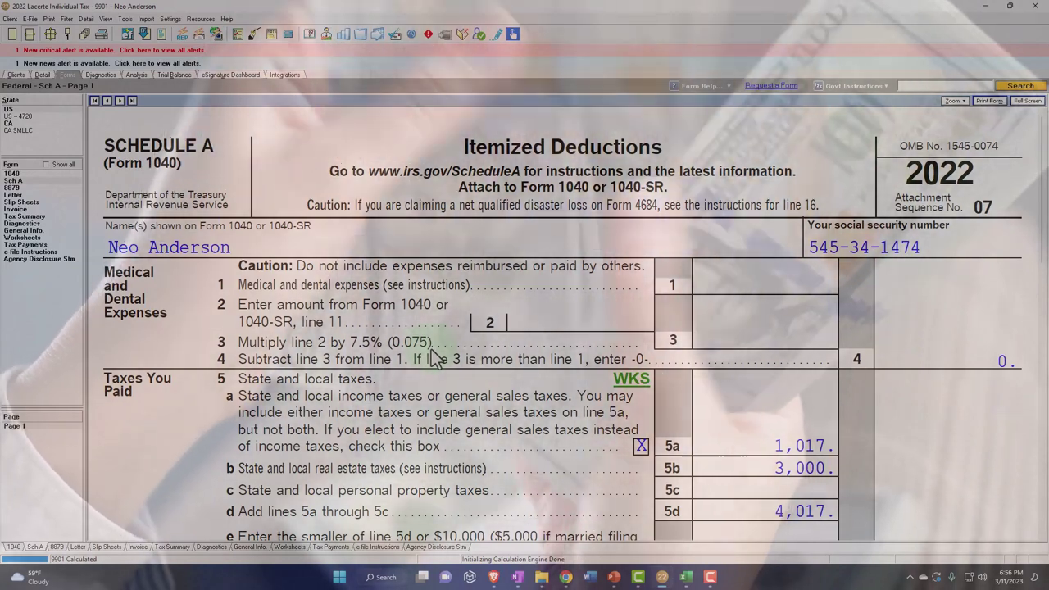
{"action": "scroll", "coordinate": [434, 358], "scroll_direction": "down", "scroll_amount": 3}
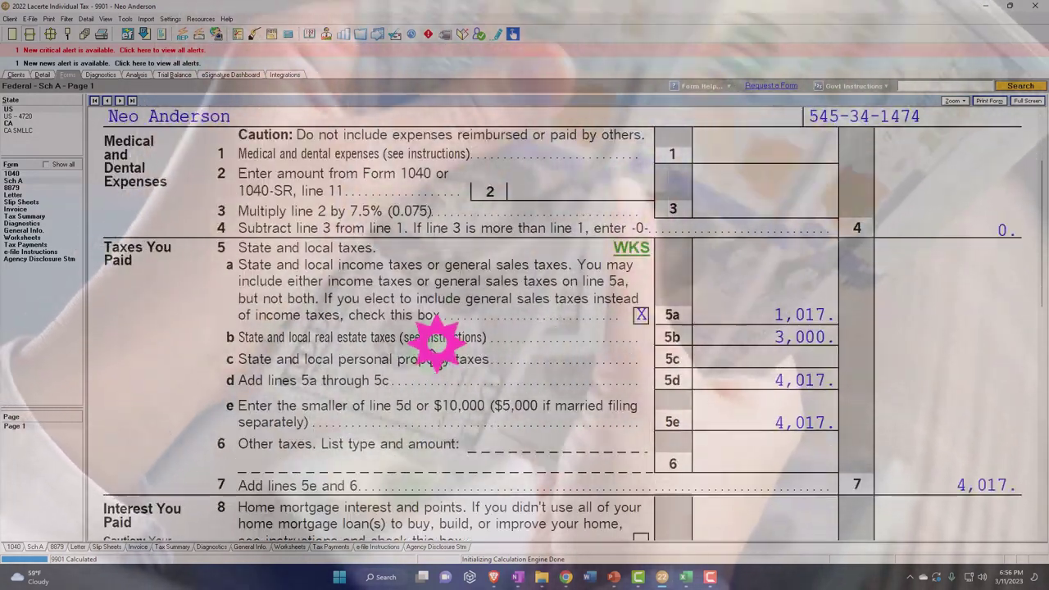
{"action": "scroll", "coordinate": [434, 358], "scroll_direction": "down", "scroll_amount": 4}
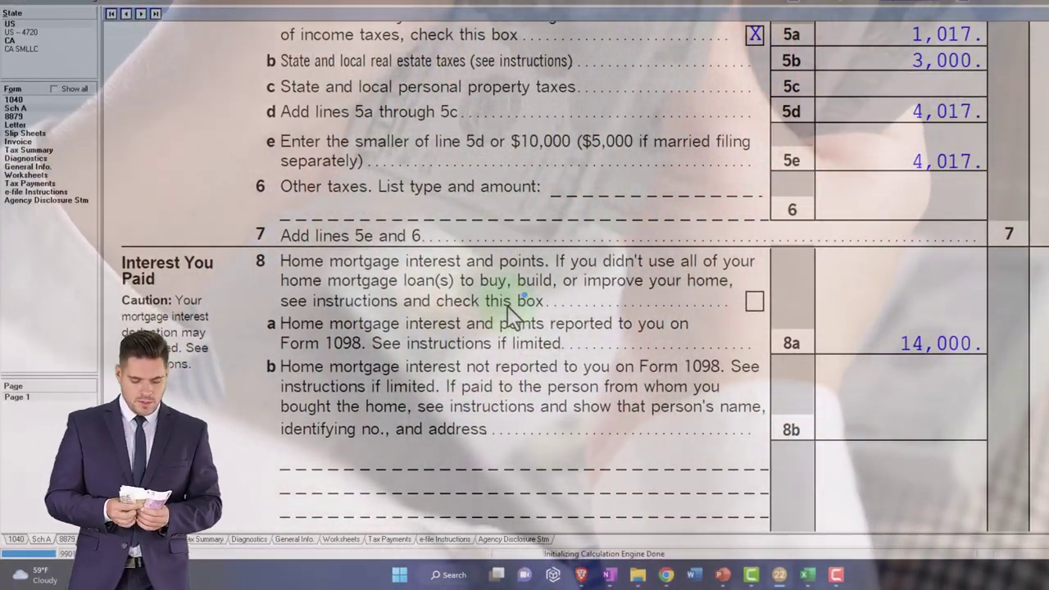
{"action": "scroll", "coordinate": [508, 315], "scroll_direction": "down", "scroll_amount": 2}
{"action": "scroll", "coordinate": [508, 315], "scroll_direction": "down", "scroll_amount": 10}
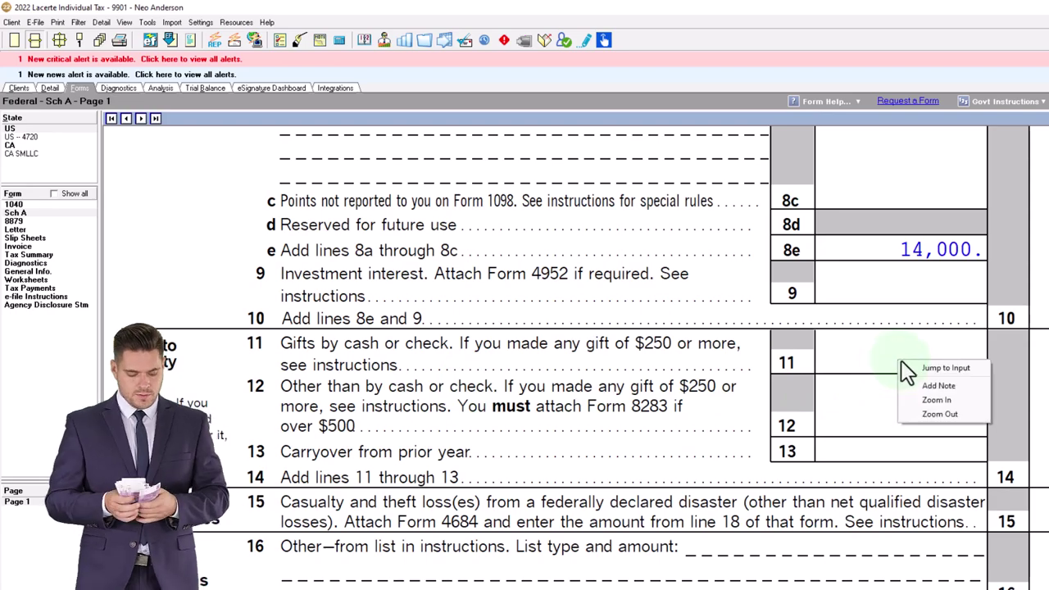
{"action": "left_click", "coordinate": [908, 368]}
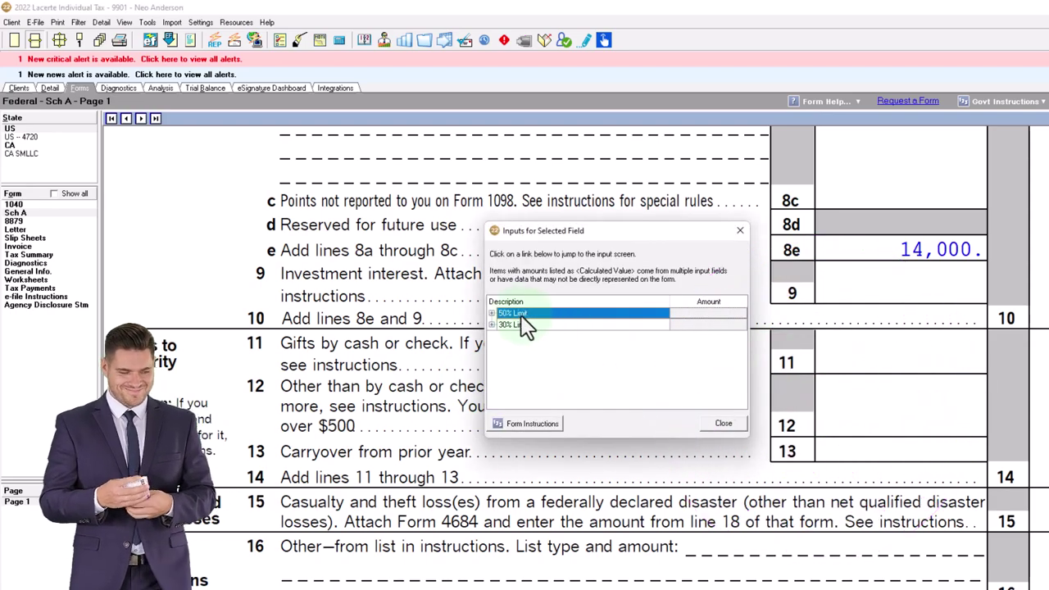
{"action": "left_click", "coordinate": [491, 313]}
{"action": "left_click", "coordinate": [528, 324]}
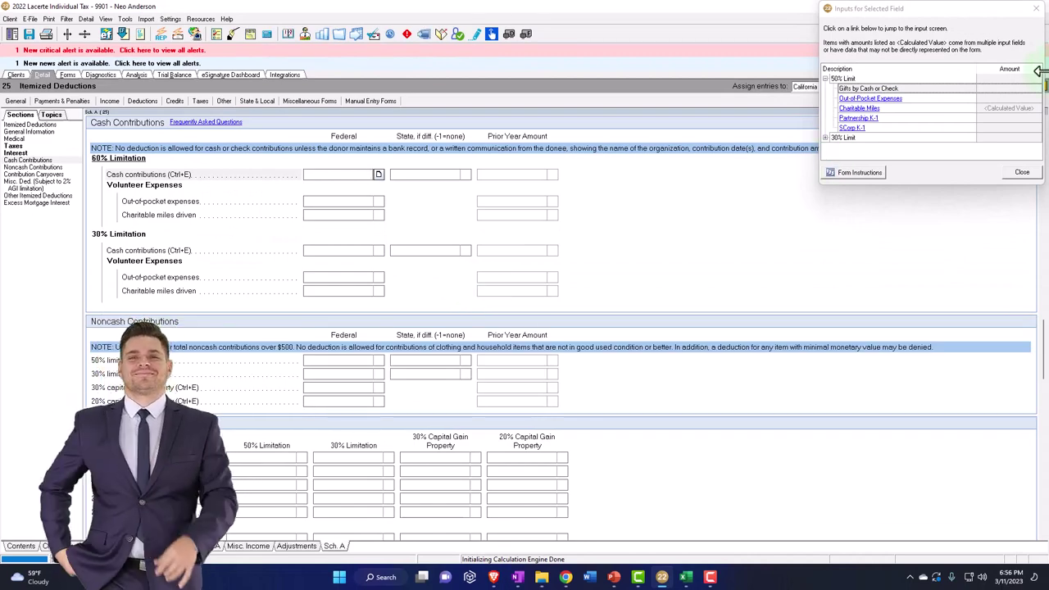
{"action": "left_click", "coordinate": [344, 175]}
{"action": "type", "text": "4000"}
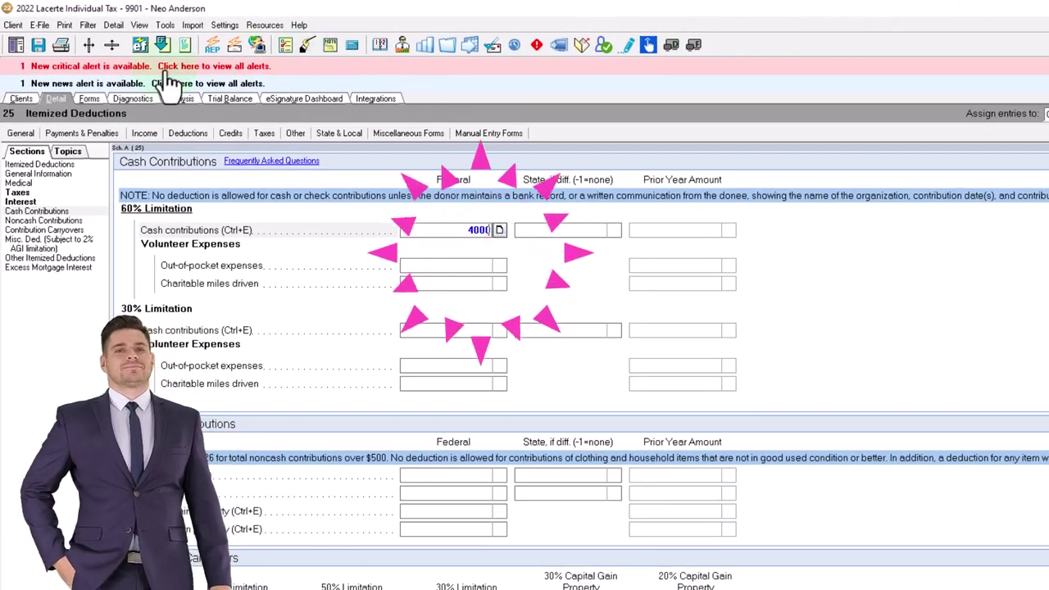
- Return to the forms and review Schedule A's charity, interest and tax lines, plus Form 1040's itemized deductions and taxable income
{"action": "left_click", "coordinate": [87, 98]}
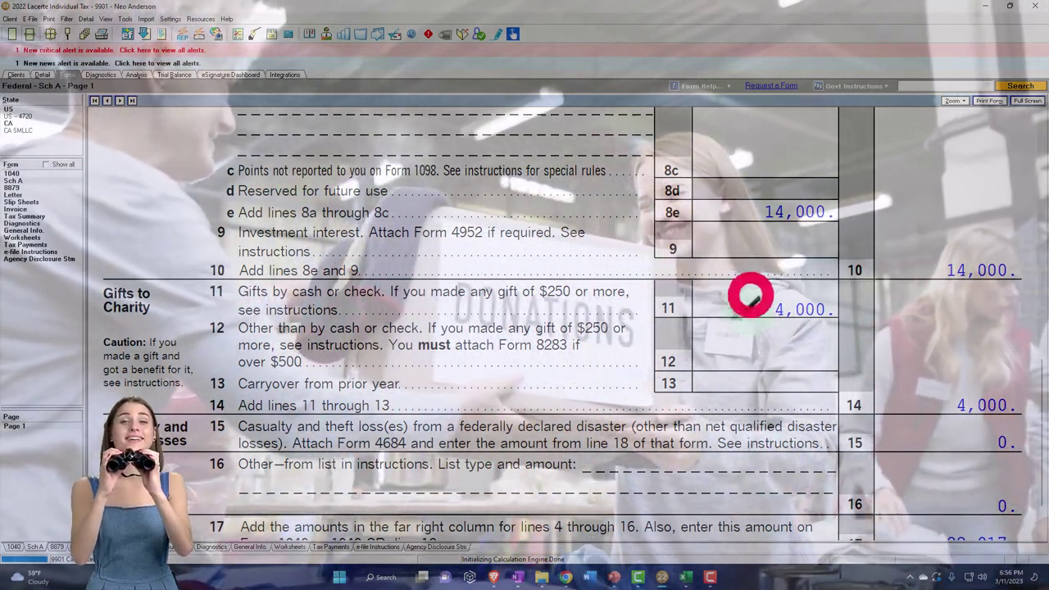
{"action": "scroll", "coordinate": [752, 319], "scroll_direction": "up", "scroll_amount": 3}
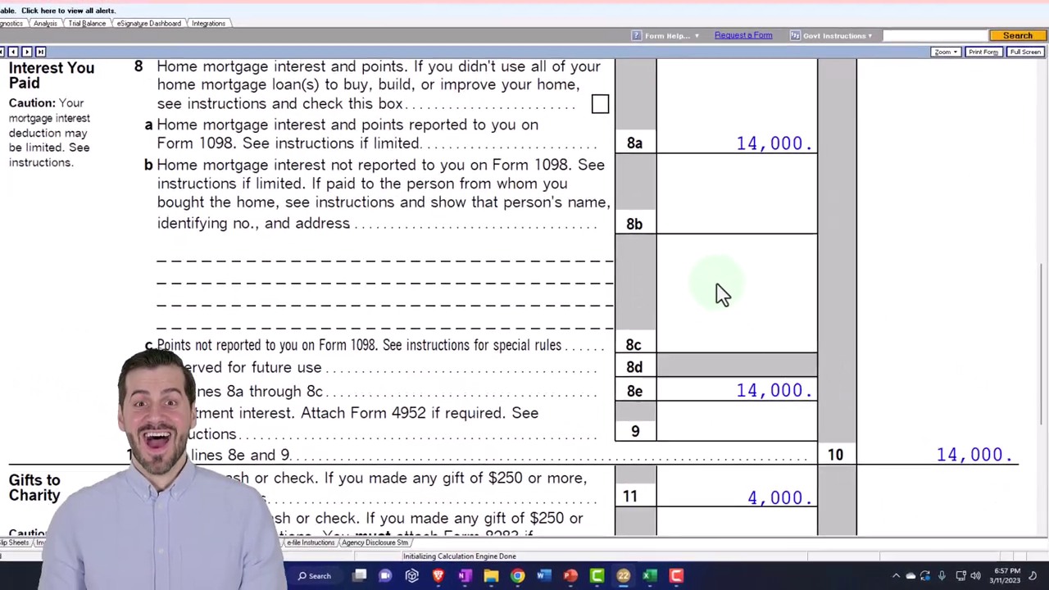
{"action": "left_click", "coordinate": [747, 311]}
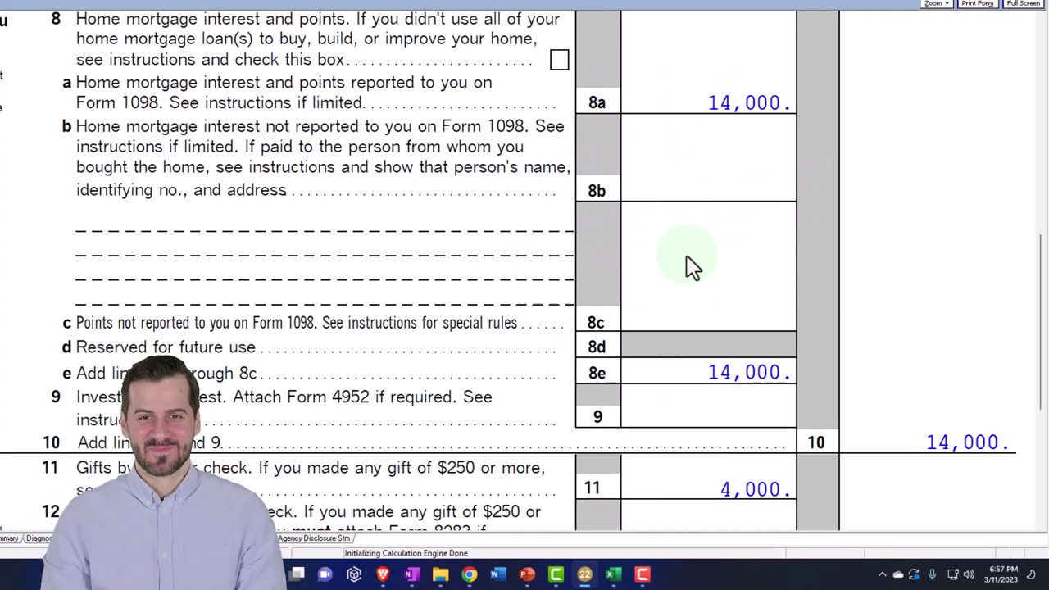
{"action": "scroll", "coordinate": [692, 264], "scroll_direction": "up", "scroll_amount": 5}
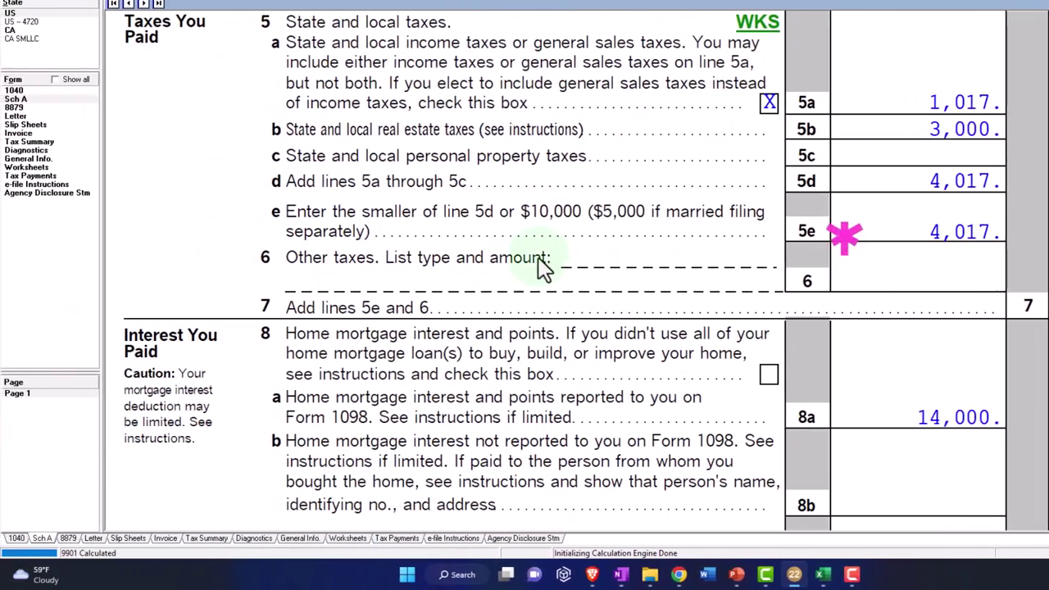
{"action": "left_click", "coordinate": [20, 91]}
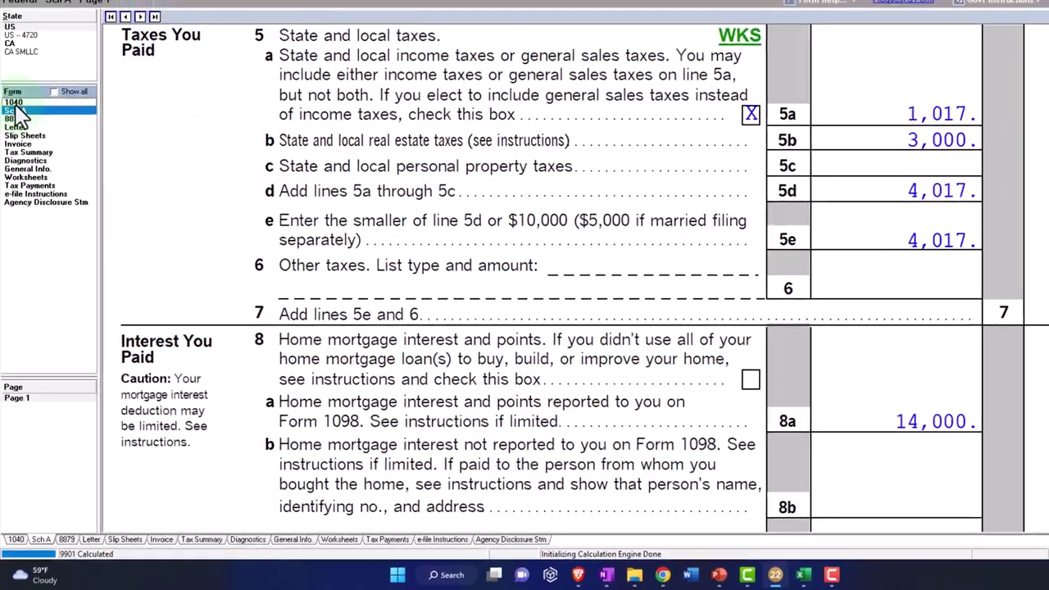
{"action": "scroll", "coordinate": [529, 340], "scroll_direction": "down", "scroll_amount": 10}
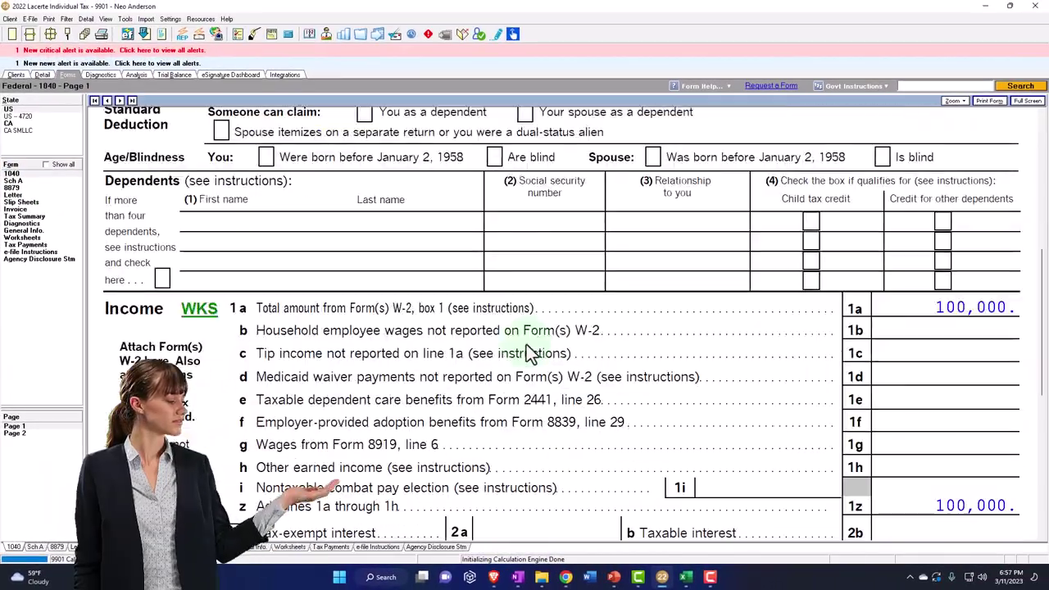
{"action": "scroll", "coordinate": [528, 348], "scroll_direction": "down", "scroll_amount": 8}
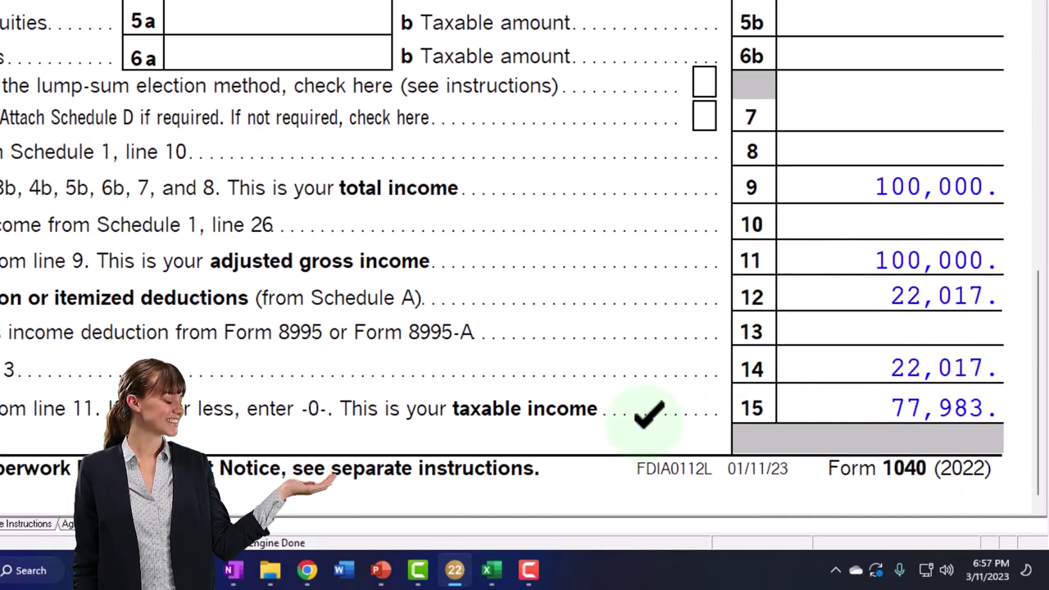
- Switch to the Excel tax worksheet and format cells A22:B23 under Gifts to Charity on Sch A with light-blue fill and borders
{"action": "left_click", "coordinate": [491, 569]}
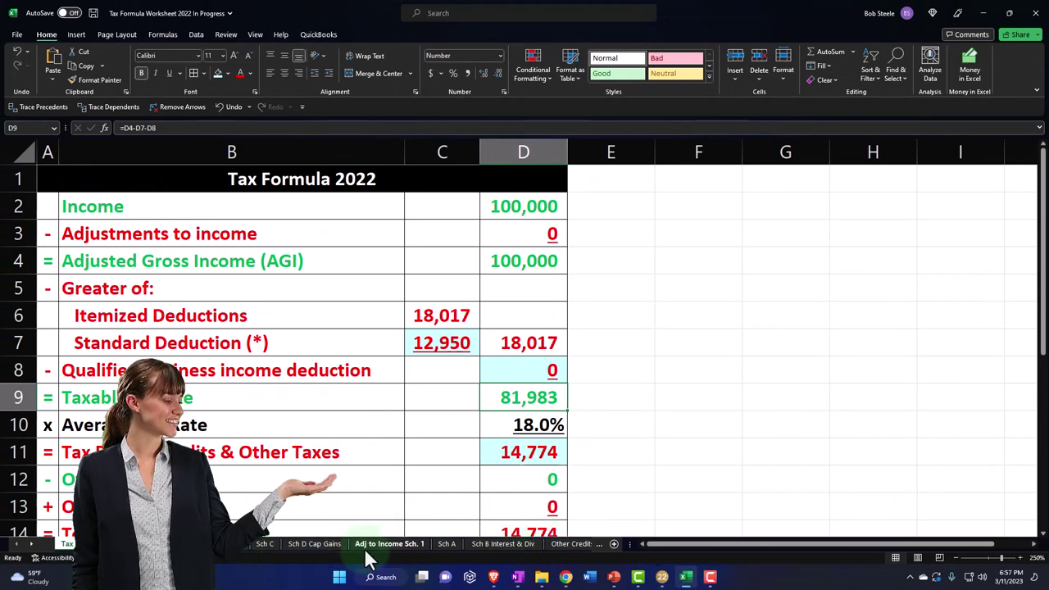
{"action": "left_click", "coordinate": [440, 545]}
{"action": "scroll", "coordinate": [267, 426], "scroll_direction": "up", "scroll_amount": 4}
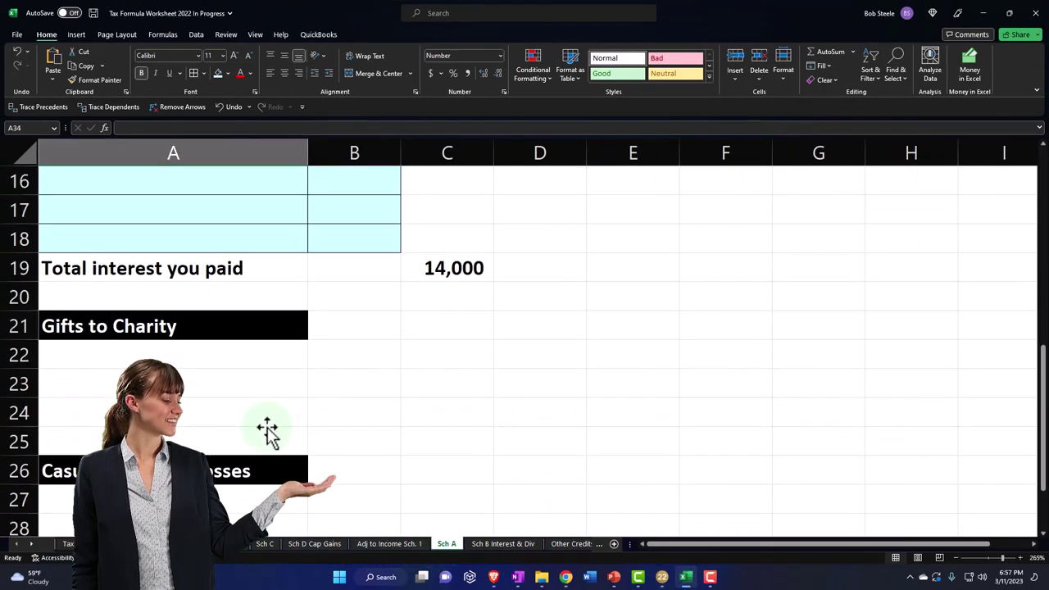
{"action": "scroll", "coordinate": [267, 426], "scroll_direction": "up", "scroll_amount": 4}
{"action": "scroll", "coordinate": [264, 429], "scroll_direction": "down", "scroll_amount": 4}
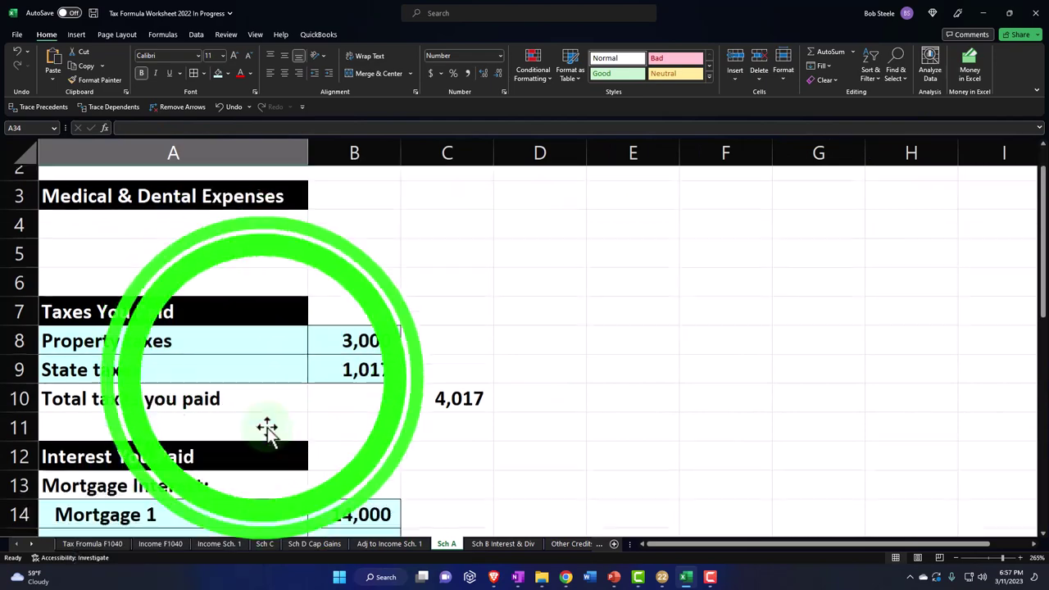
{"action": "scroll", "coordinate": [268, 427], "scroll_direction": "down", "scroll_amount": 2}
{"action": "left_click", "coordinate": [119, 358]}
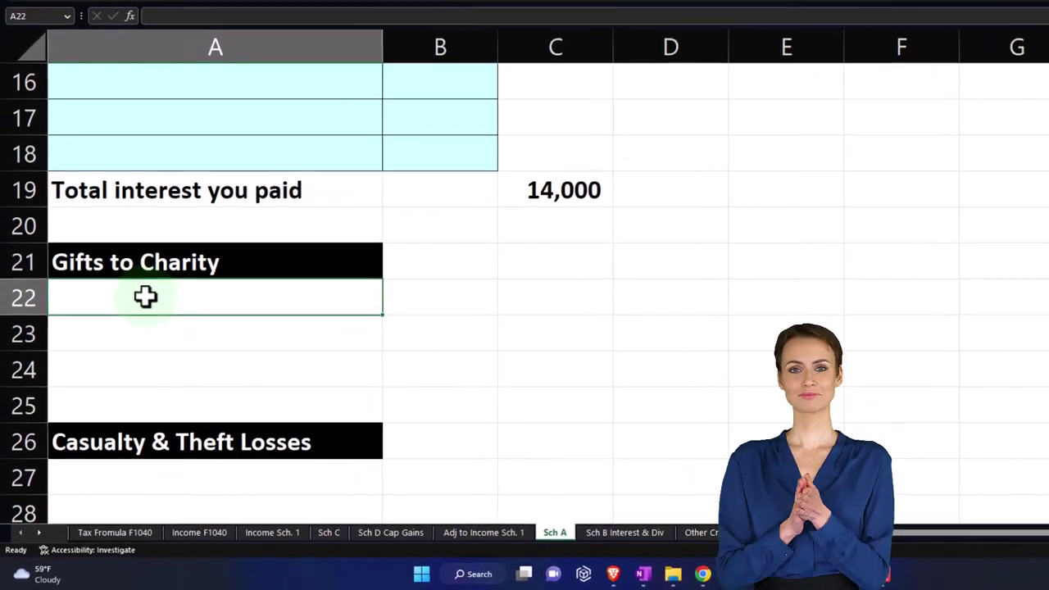
{"action": "left_click_drag", "start_coordinate": [149, 302], "coordinate": [407, 363]}
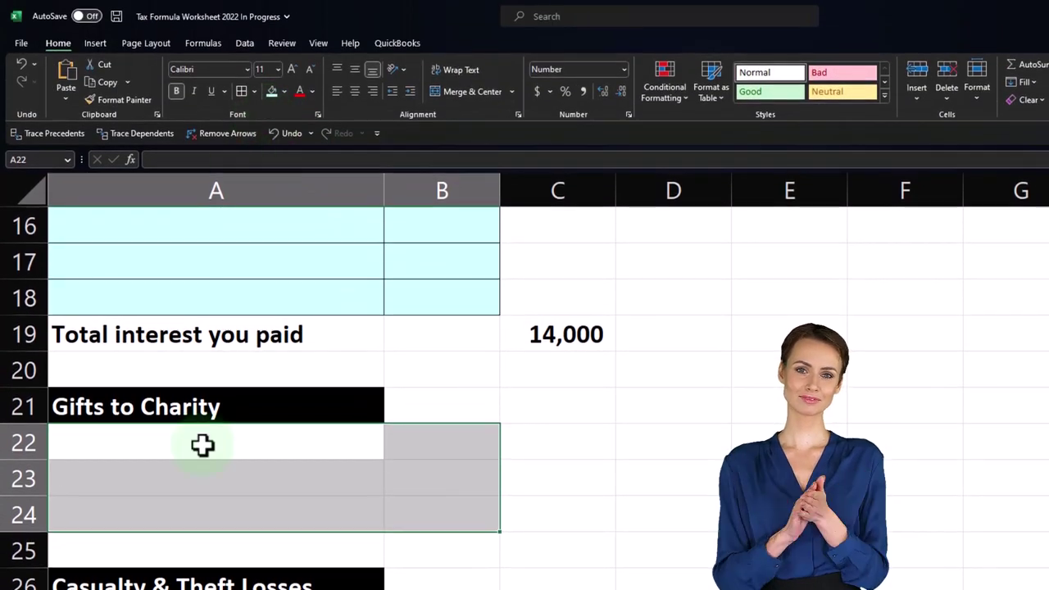
{"action": "left_click_drag", "start_coordinate": [202, 444], "coordinate": [403, 471]}
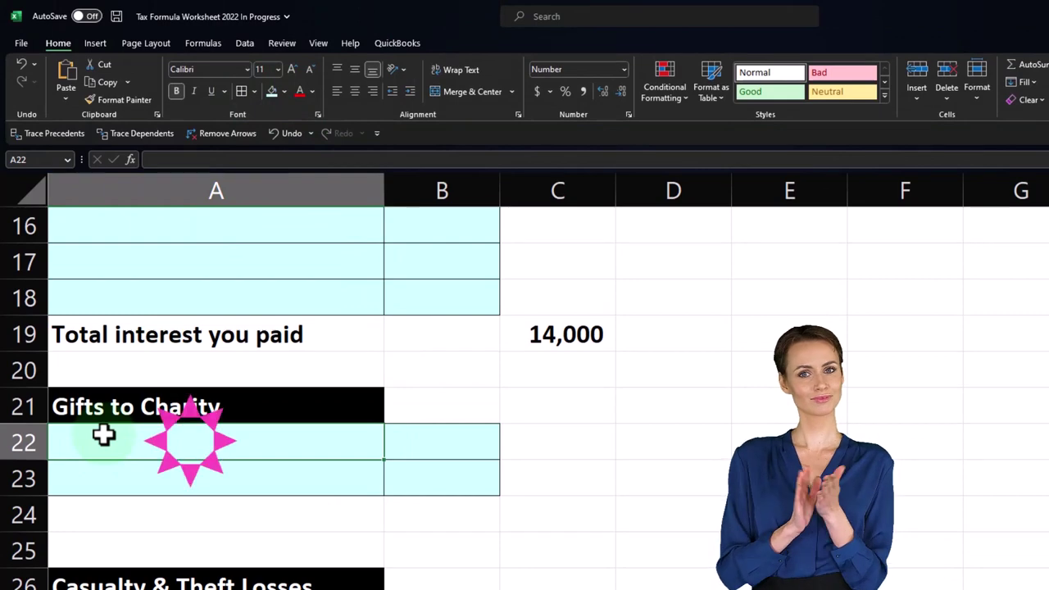
- Under Gifts to Charity, label cell A22 "Charity" and cell A24 "Total gifts to charity"
{"action": "type", "text": "Cif"}
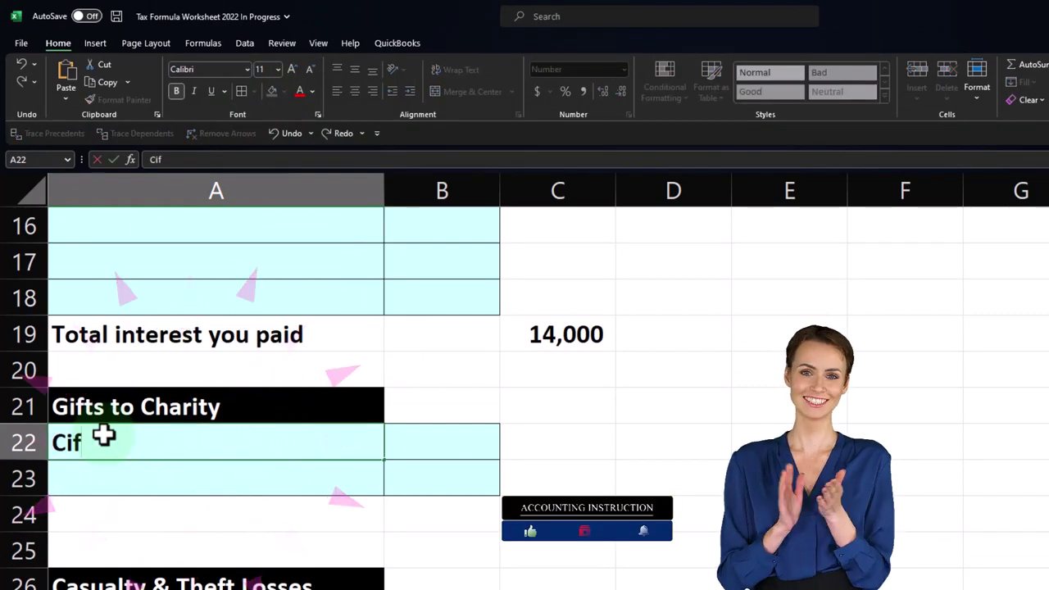
{"action": "type", "text": "rit"}
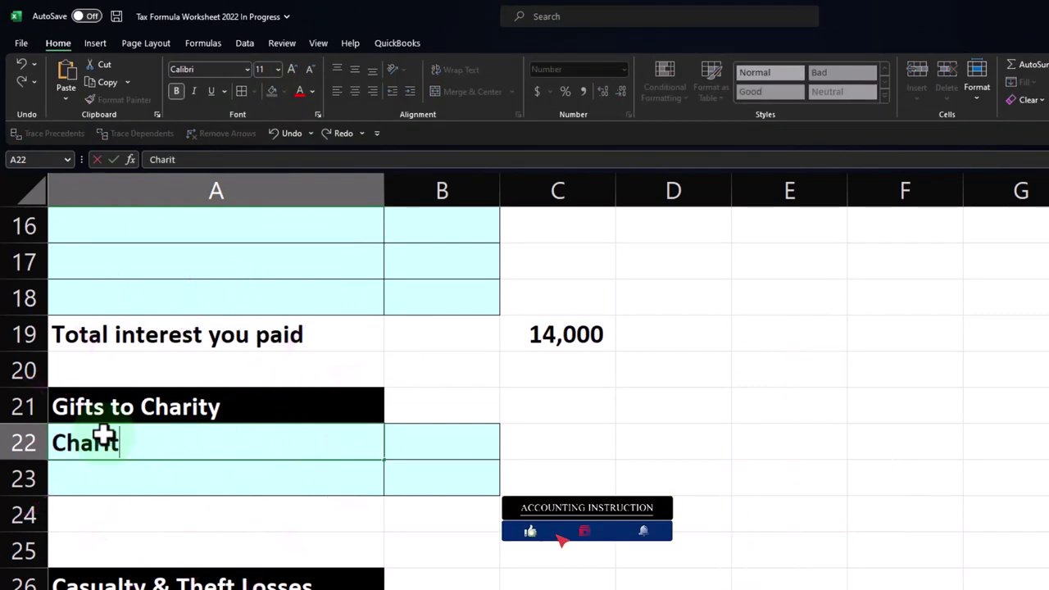
{"action": "type", "text": "y"}
{"action": "key", "text": "Return"}
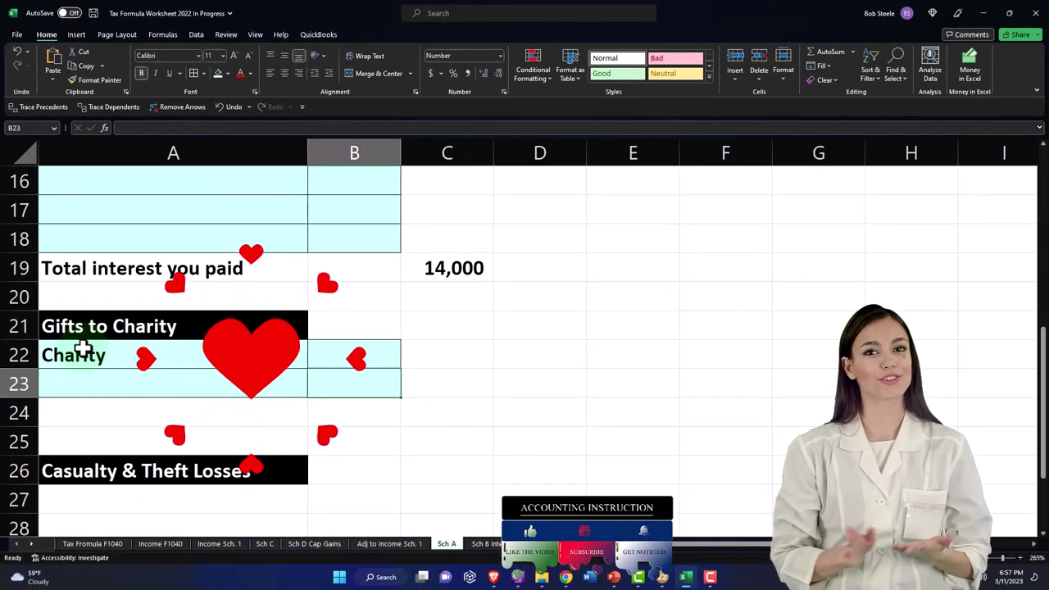
{"action": "key", "text": "Return"}
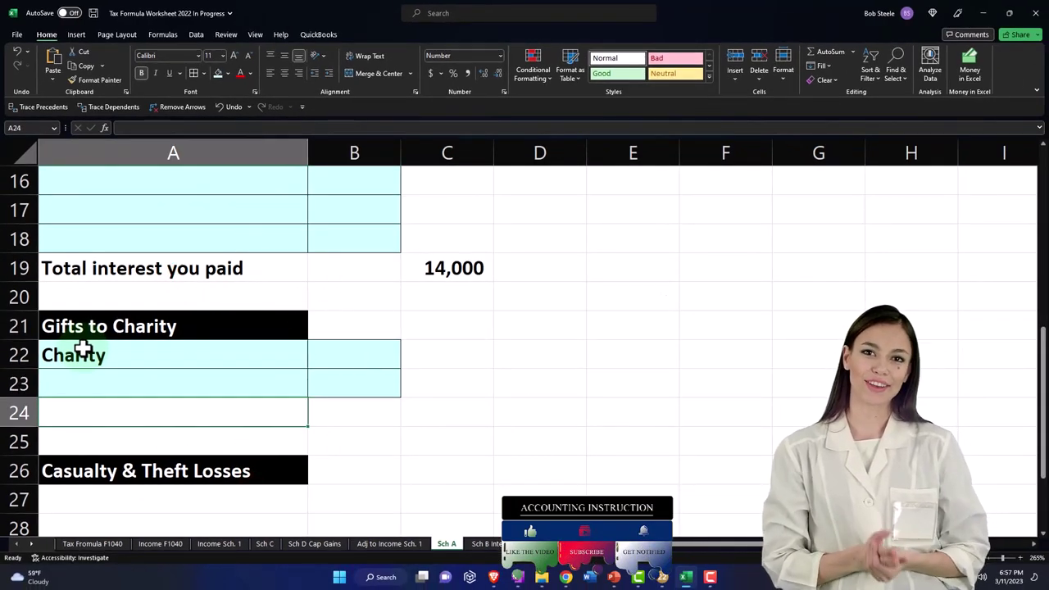
{"action": "type", "text": "Total gifts"}
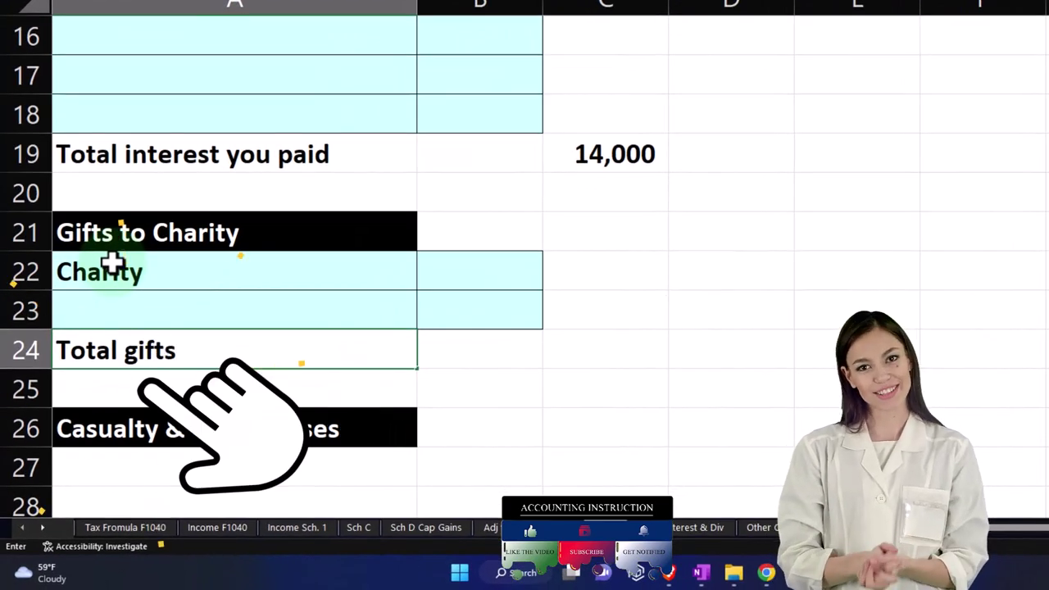
{"action": "type", "text": " to charity"}
{"action": "key", "text": "Tab"}
- Enter a SUM formula for total gifts to charity in C24, record 4000 for Charity in B22, and check Total Itemized Deductions
{"action": "key", "text": "Tab"}
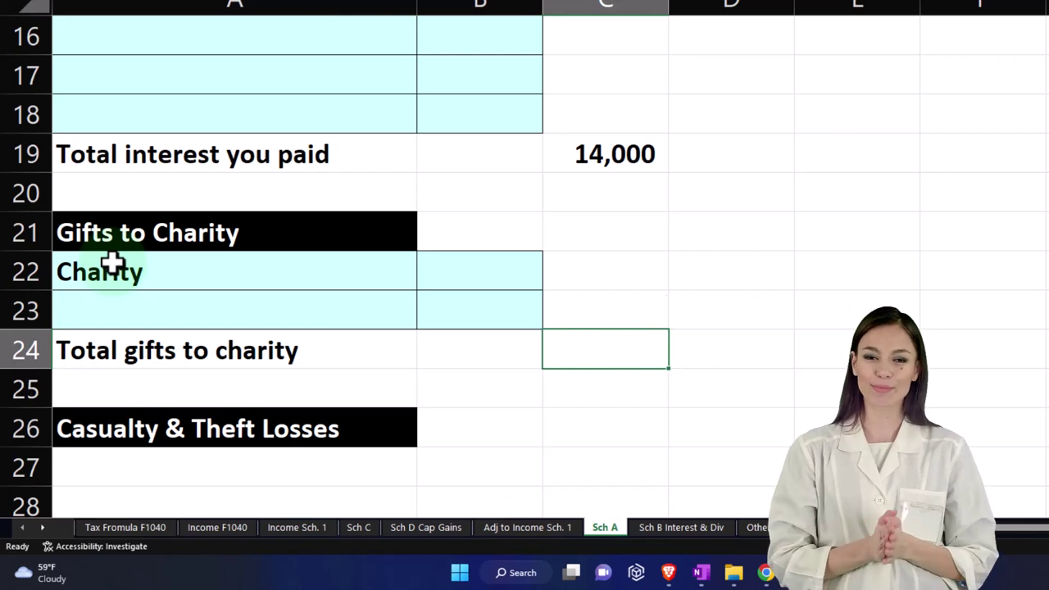
{"action": "type", "text": "=sum(B24"}
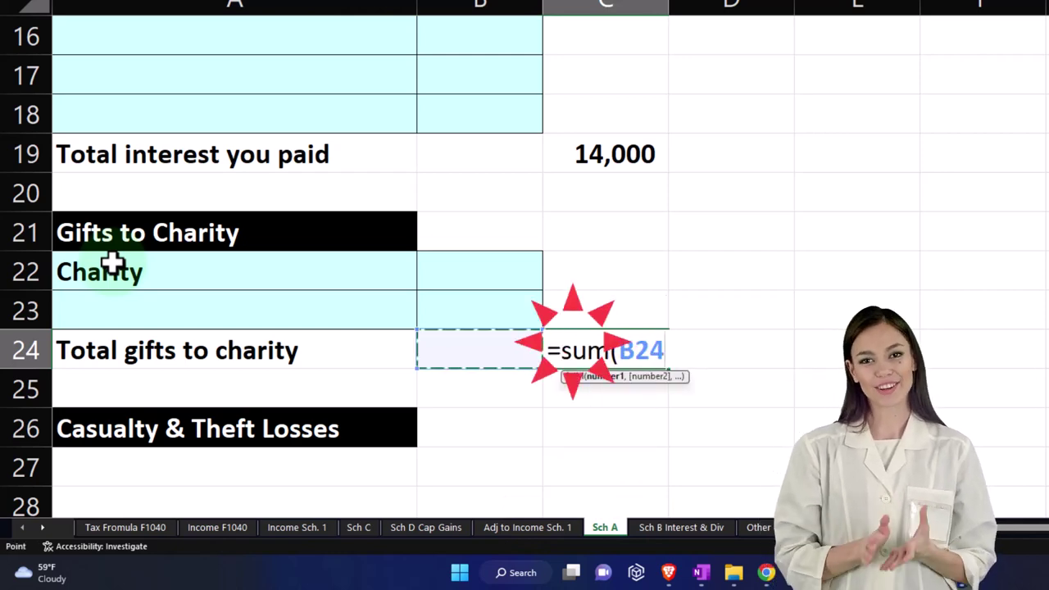
{"action": "key", "text": "Return"}
{"action": "key", "text": "Up"}
{"action": "key", "text": "Right"}
{"action": "key", "text": "Right"}
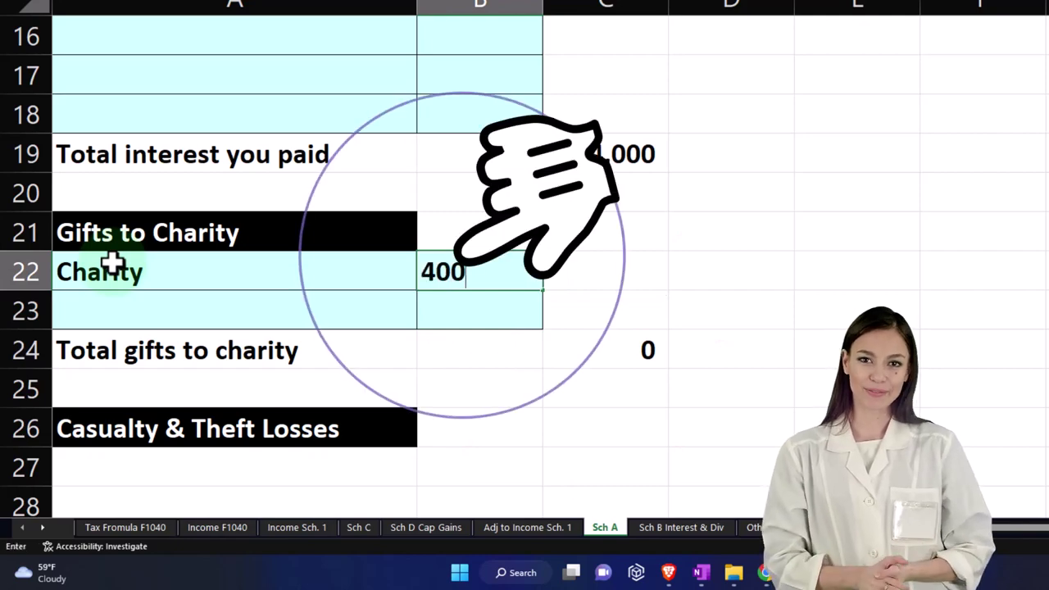
{"action": "type", "text": "0"}
{"action": "key", "text": "Return"}
{"action": "scroll", "coordinate": [339, 372], "scroll_direction": "down", "scroll_amount": 4}
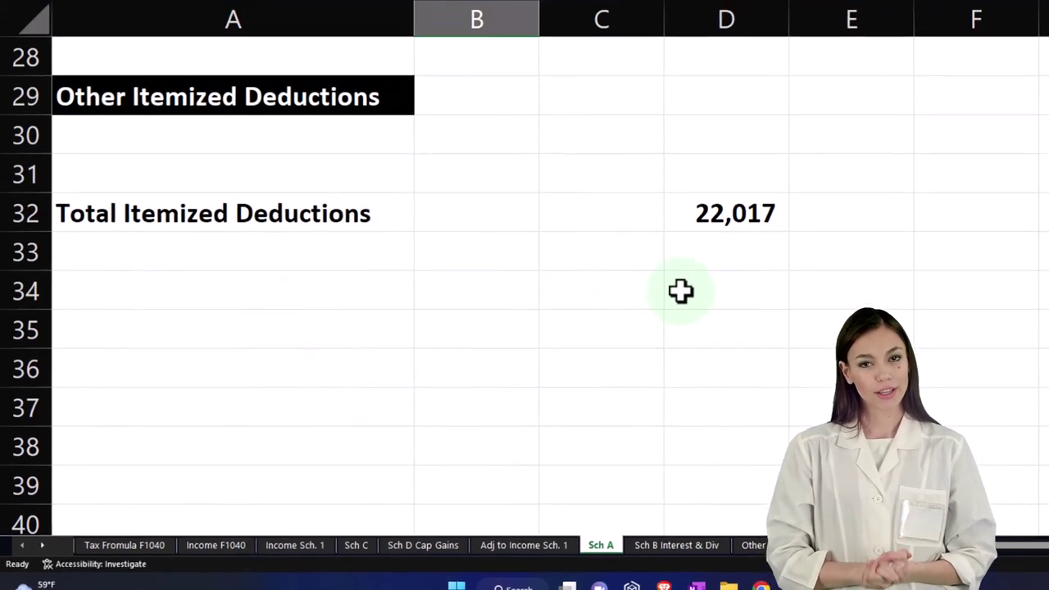
- Check the worksheet's Total Itemized Deductions against Schedule A's taxes, charity and total lines in Lacerte
{"action": "left_click", "coordinate": [731, 218]}
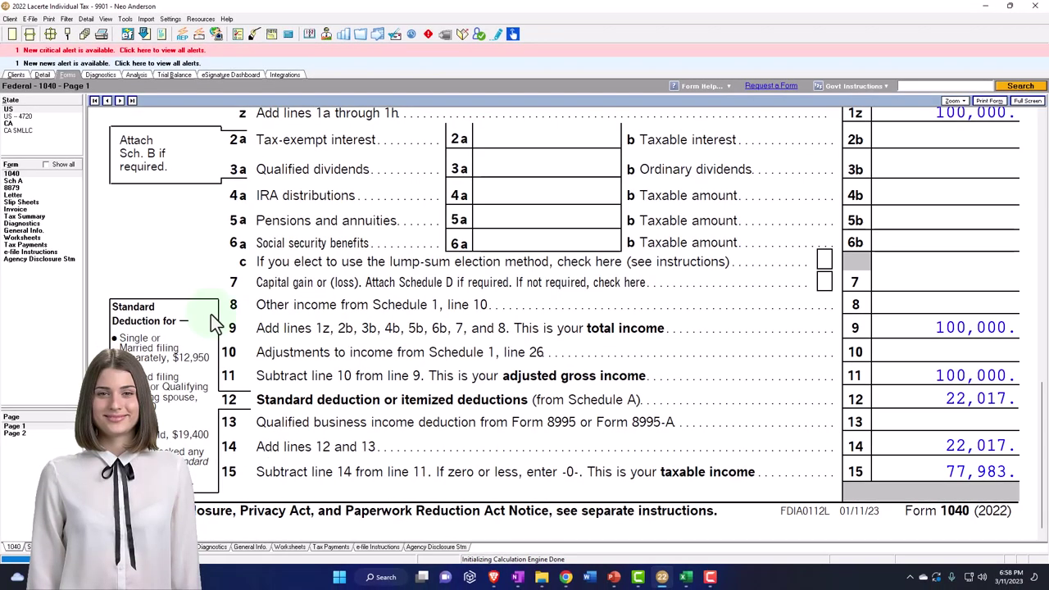
{"action": "left_click", "coordinate": [17, 182]}
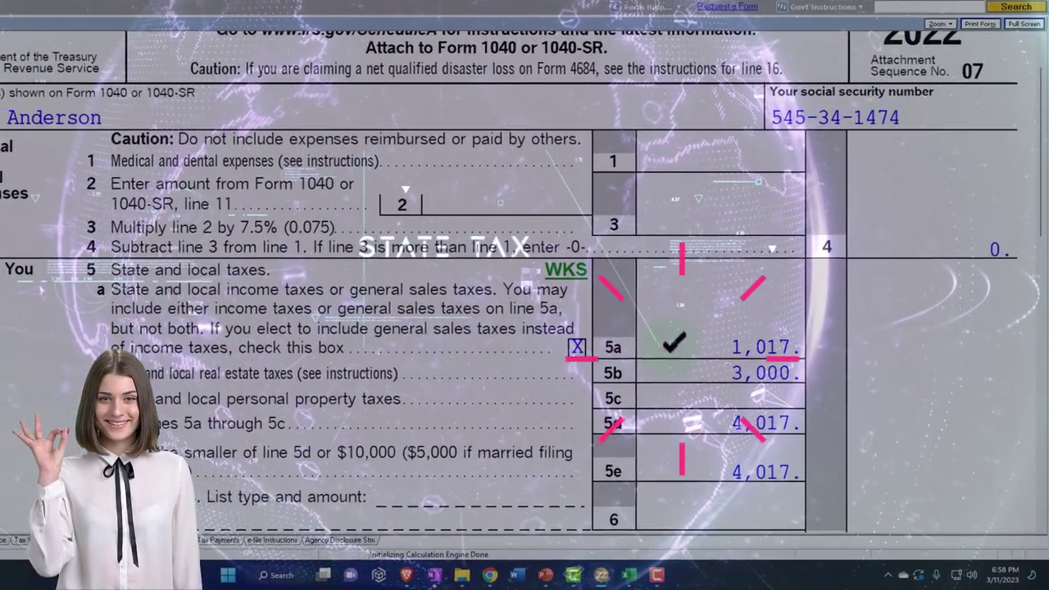
{"action": "scroll", "coordinate": [508, 311], "scroll_direction": "down", "scroll_amount": 15}
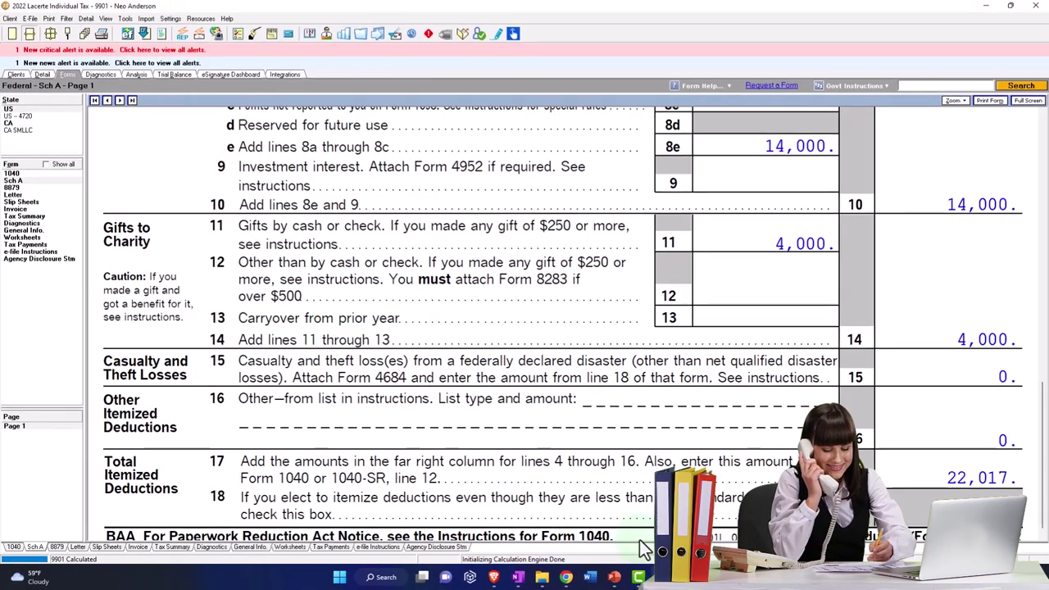
{"action": "scroll", "coordinate": [513, 372], "scroll_direction": "down", "scroll_amount": 10}
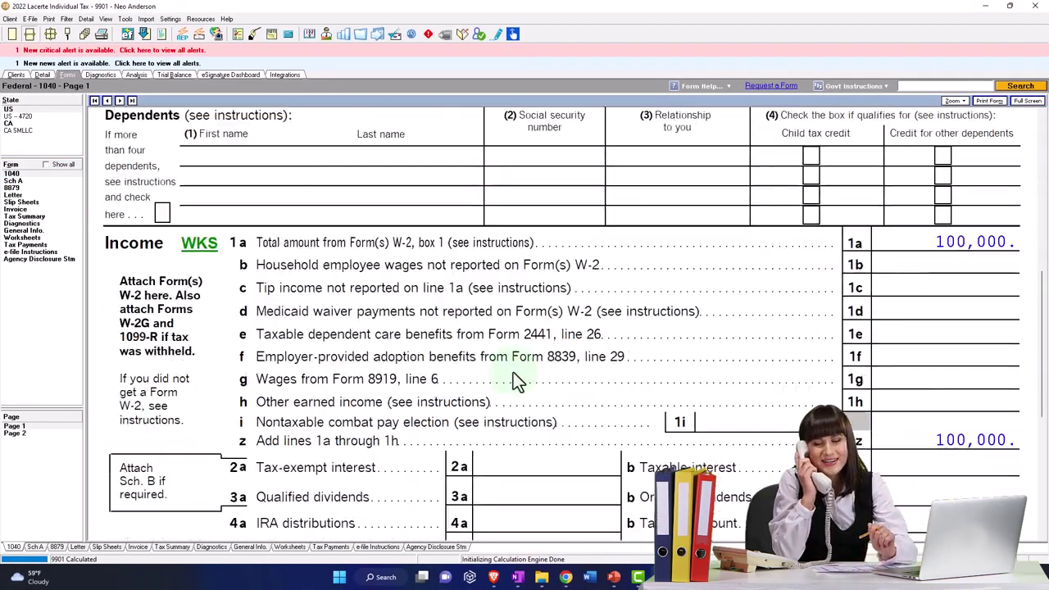
- Review Form 1040's taxpayer details, wages, deduction and taxable income lines for the married filing jointly return
{"action": "left_click", "coordinate": [515, 373]}
{"action": "scroll", "coordinate": [516, 377], "scroll_direction": "down", "scroll_amount": 2}
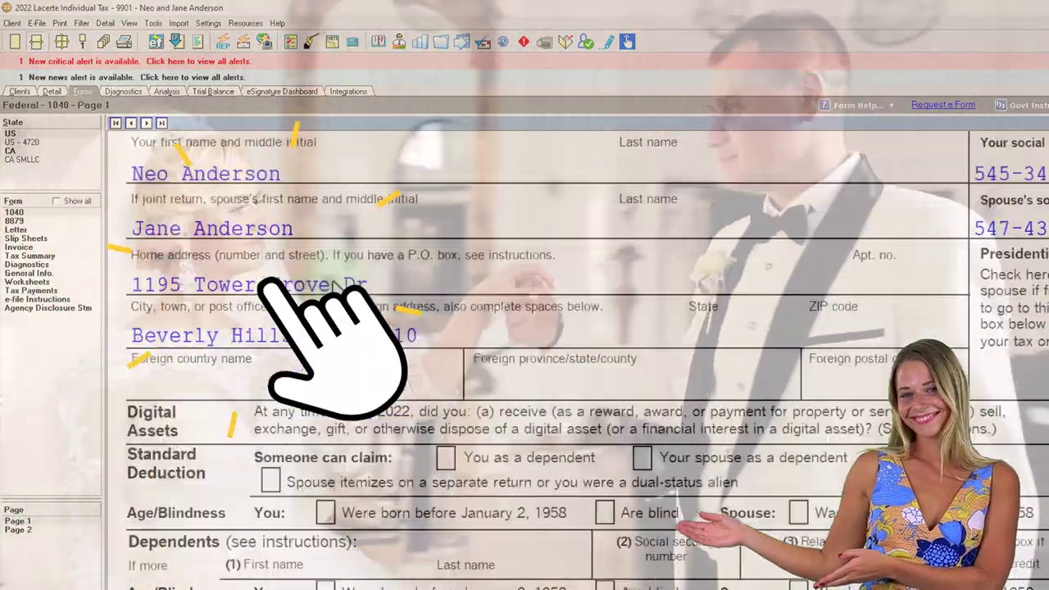
{"action": "scroll", "coordinate": [332, 311], "scroll_direction": "down", "scroll_amount": 8}
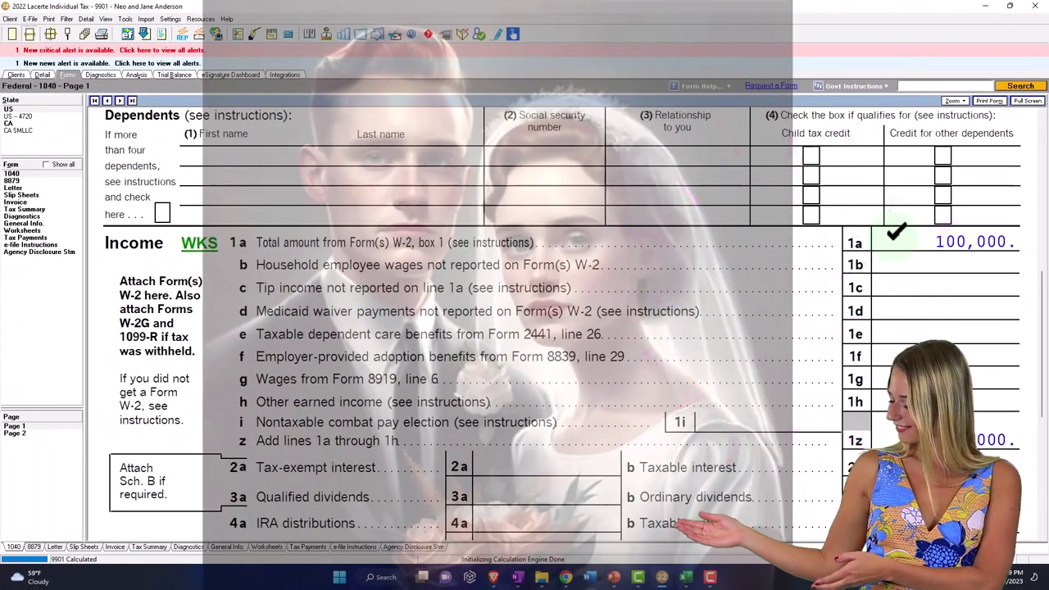
{"action": "scroll", "coordinate": [814, 328], "scroll_direction": "down", "scroll_amount": 8}
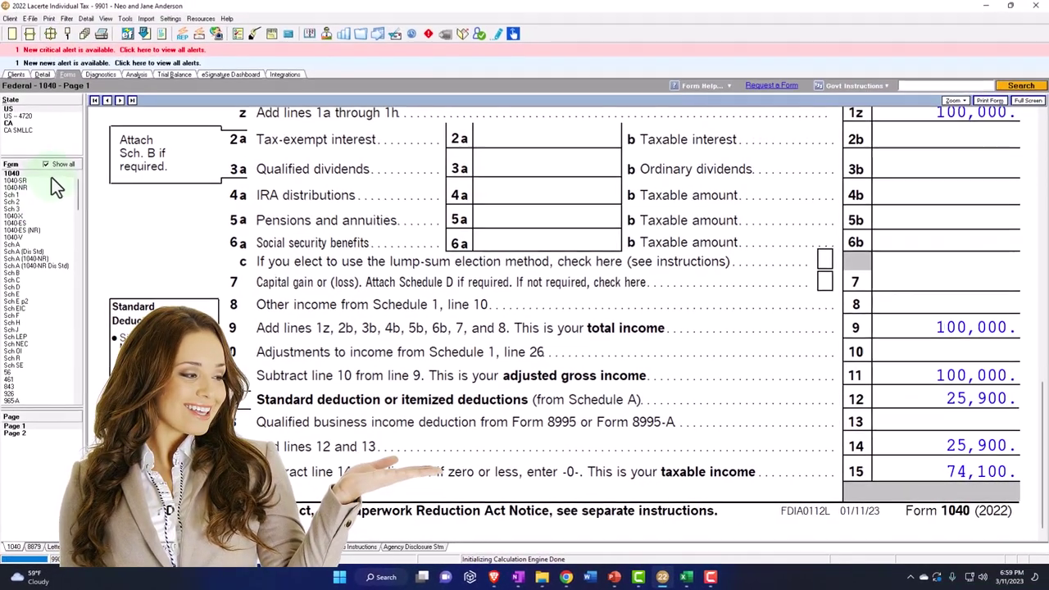
- List all available forms, open Schedule A for the joint return, and review its interest, charity and total itemized deduction lines
{"action": "left_click", "coordinate": [57, 53]}
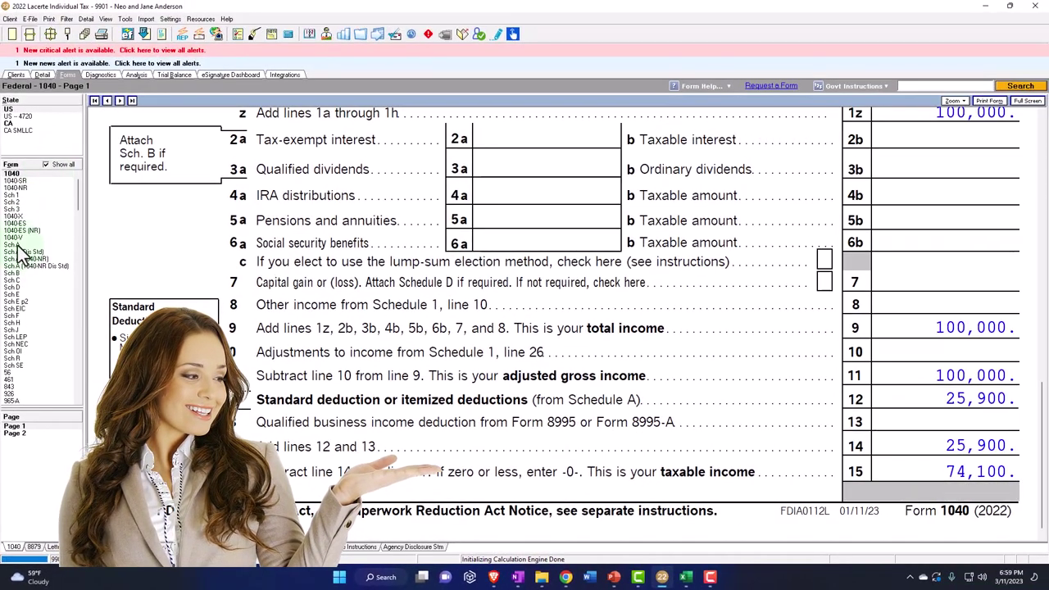
{"action": "left_click", "coordinate": [18, 245]}
{"action": "scroll", "coordinate": [567, 332], "scroll_direction": "down", "scroll_amount": 10}
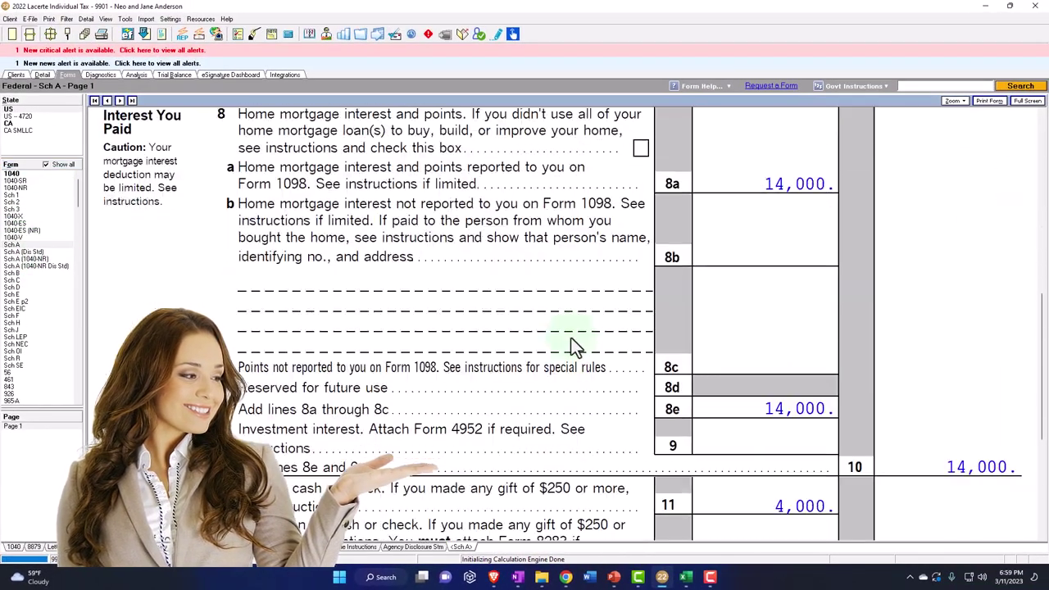
{"action": "scroll", "coordinate": [570, 338], "scroll_direction": "down", "scroll_amount": 5}
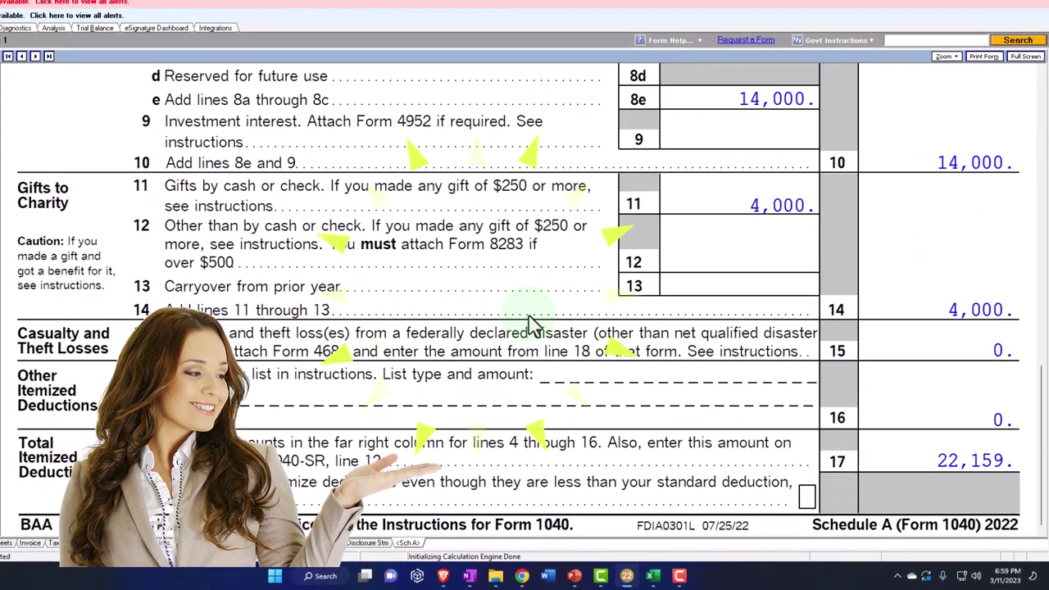
{"action": "scroll", "coordinate": [531, 322], "scroll_direction": "up", "scroll_amount": 5}
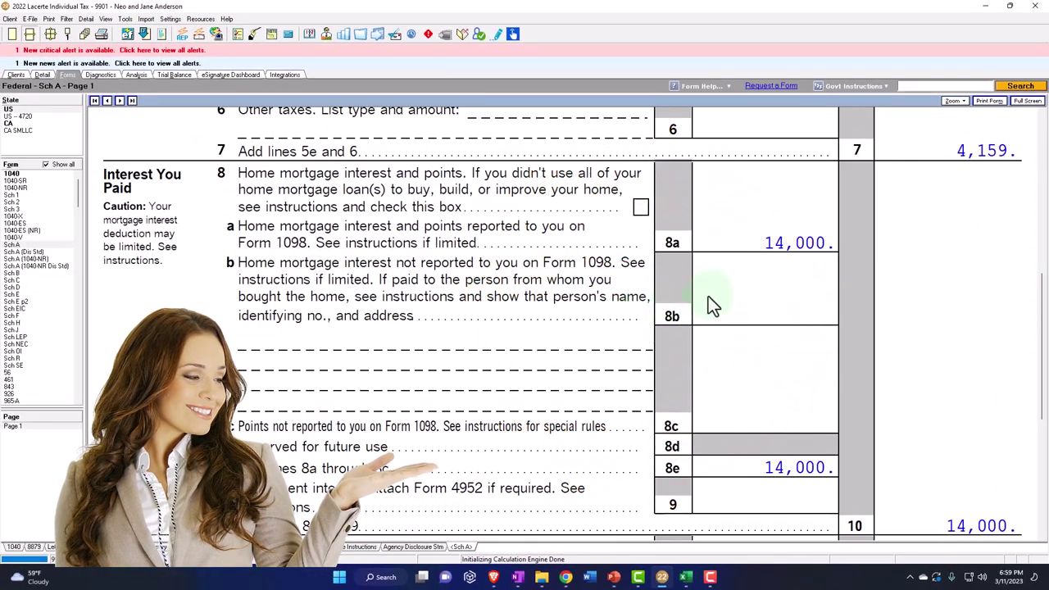
{"action": "scroll", "coordinate": [725, 288], "scroll_direction": "up", "scroll_amount": 3}
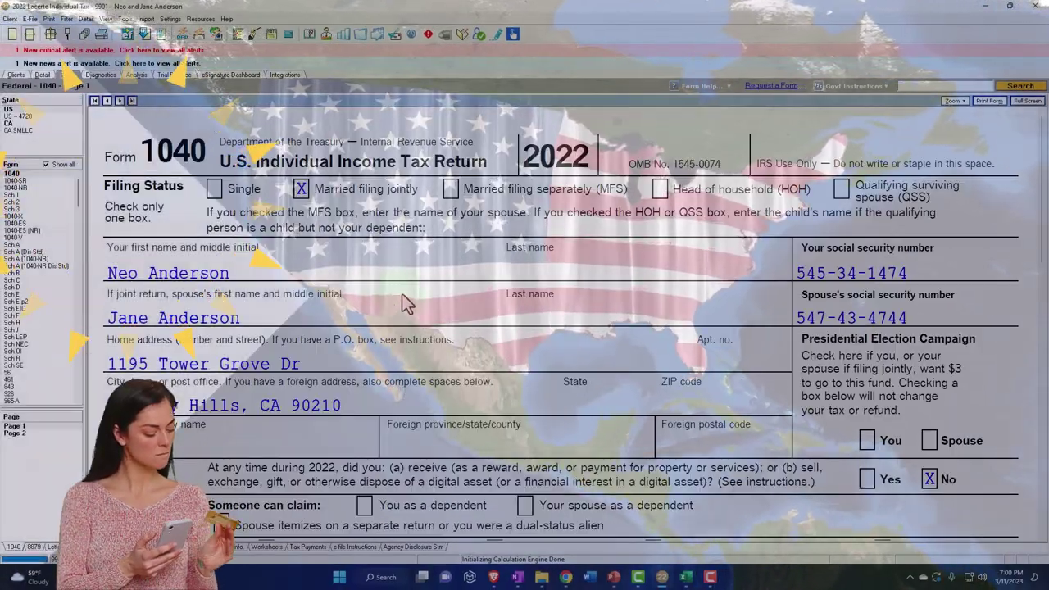
- Review the joint Form 1040 from filing status through adjusted gross income, line 12 deduction and taxable income
{"action": "scroll", "coordinate": [401, 295], "scroll_direction": "down", "scroll_amount": 8}
{"action": "scroll", "coordinate": [407, 303], "scroll_direction": "down", "scroll_amount": 10}
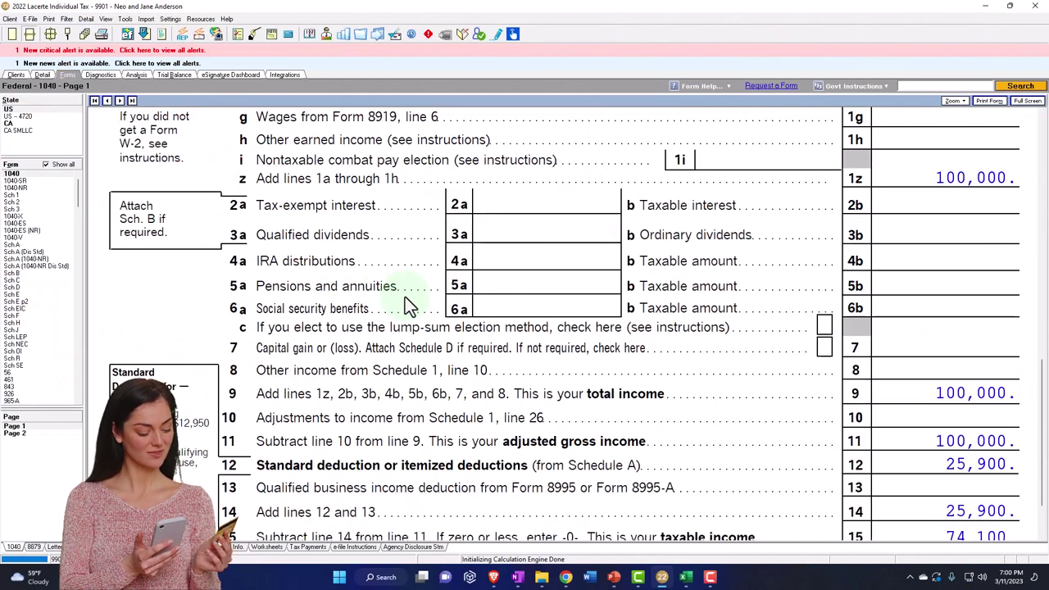
{"action": "scroll", "coordinate": [405, 297], "scroll_direction": "down", "scroll_amount": 3}
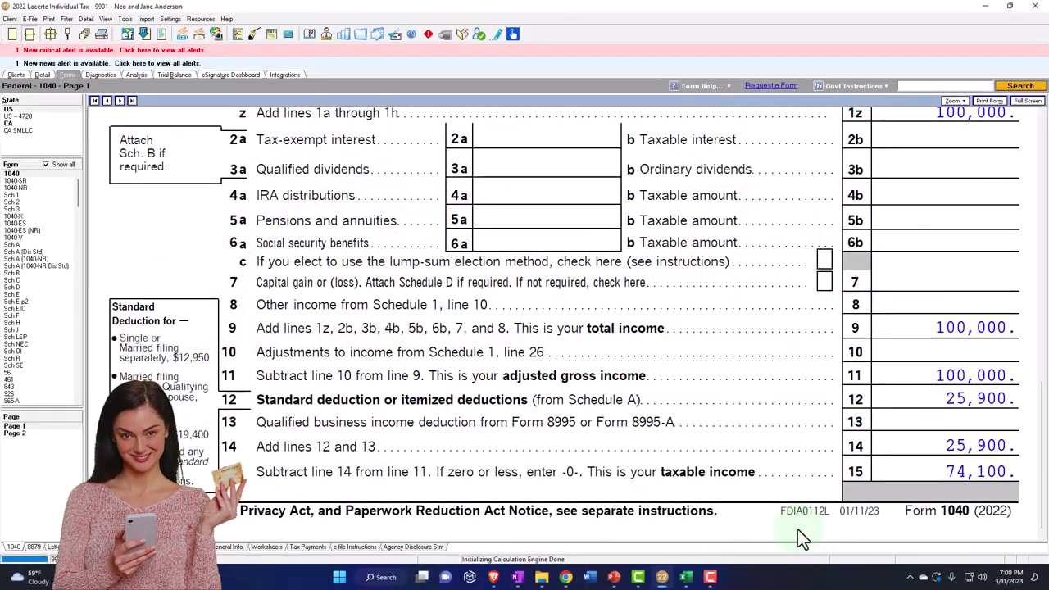
- Switch to the Excel worksheet, link Standard Deduction in C7 to the Married Filing Joint amount in C23, and check the greater-of formula in D7
{"action": "left_click", "coordinate": [686, 577]}
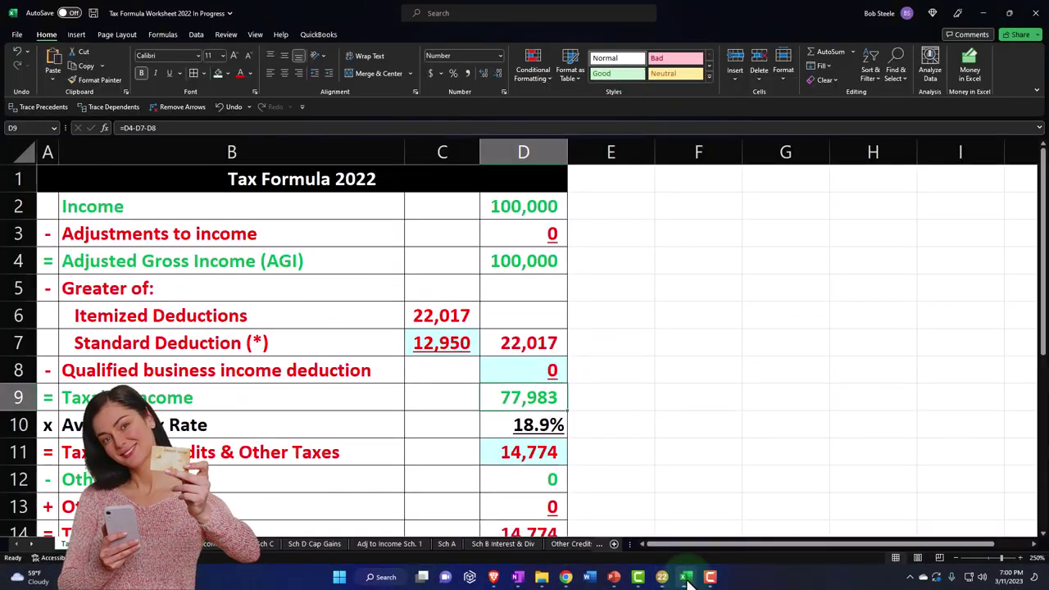
{"action": "left_click", "coordinate": [430, 342]}
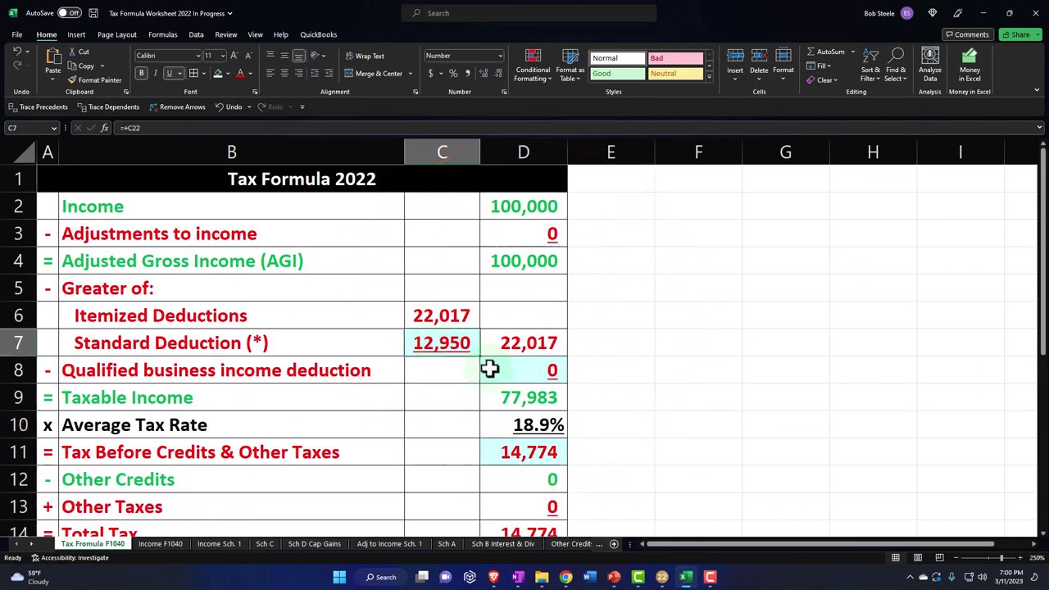
{"action": "type", "text": "="}
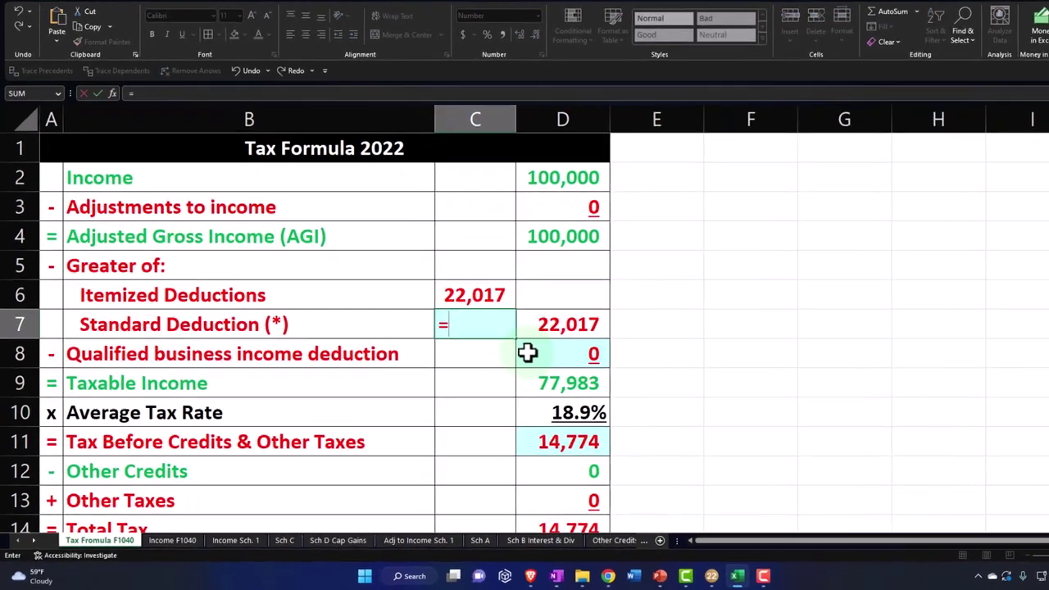
{"action": "key", "text": "Down"}
{"action": "key", "text": "Down"}
{"action": "key", "text": "Down"}
{"action": "key", "text": "Down"}
{"action": "key", "text": "Down"}
{"action": "key", "text": "Down"}
{"action": "key", "text": "Down"}
{"action": "key", "text": "Down"}
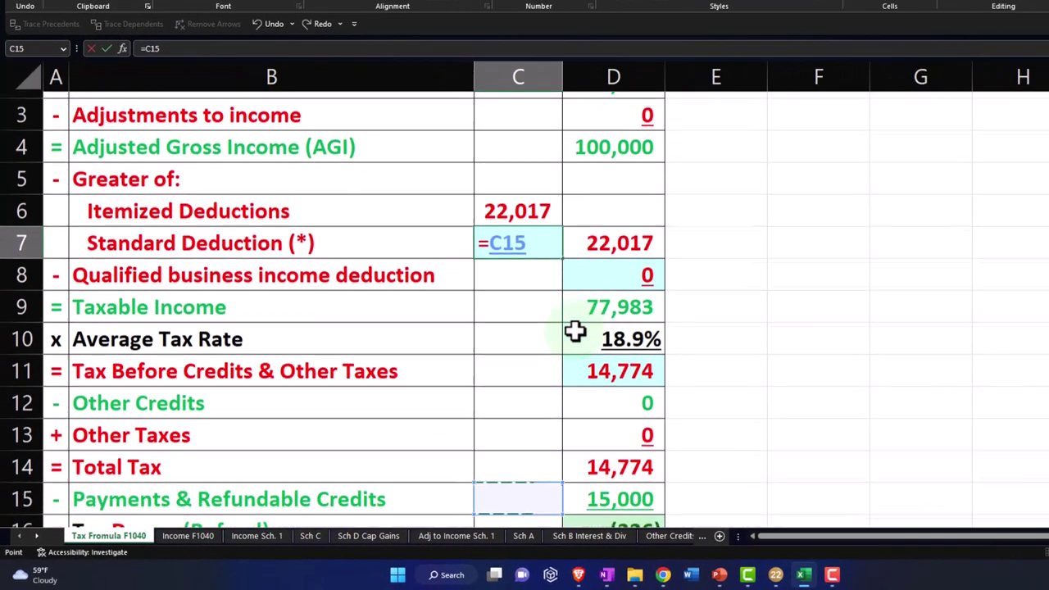
{"action": "key", "text": "Down"}
{"action": "key", "text": "Down"}
{"action": "key", "text": "Down"}
{"action": "key", "text": "Down"}
{"action": "key", "text": "Down"}
{"action": "key", "text": "Down"}
{"action": "key", "text": "Down"}
{"action": "key", "text": "Down"}
{"action": "key", "text": "Down"}
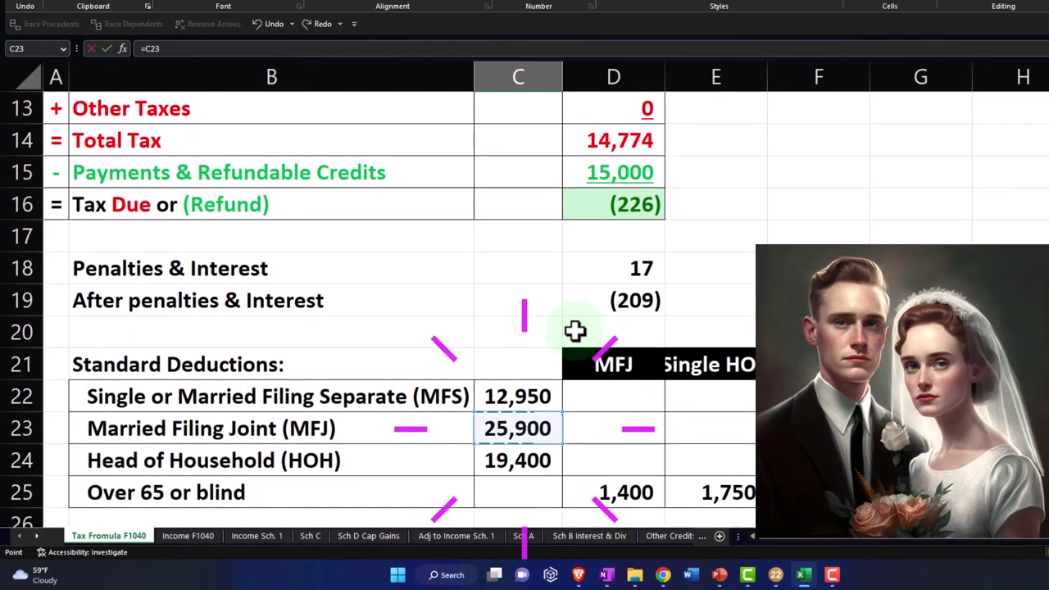
{"action": "key", "text": "Return"}
{"action": "left_click", "coordinate": [518, 303]}
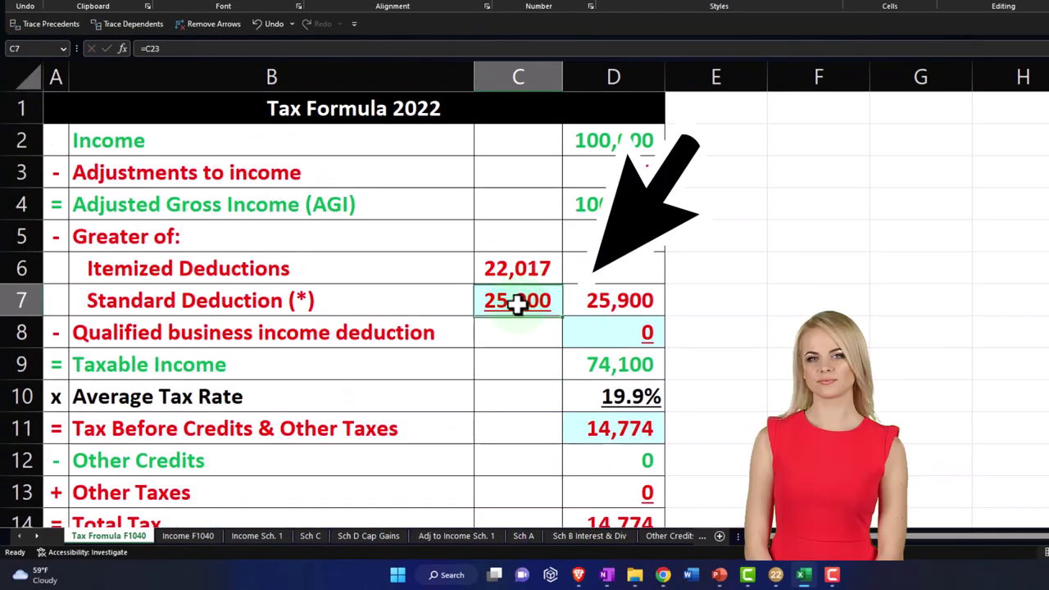
{"action": "key", "text": "Right"}
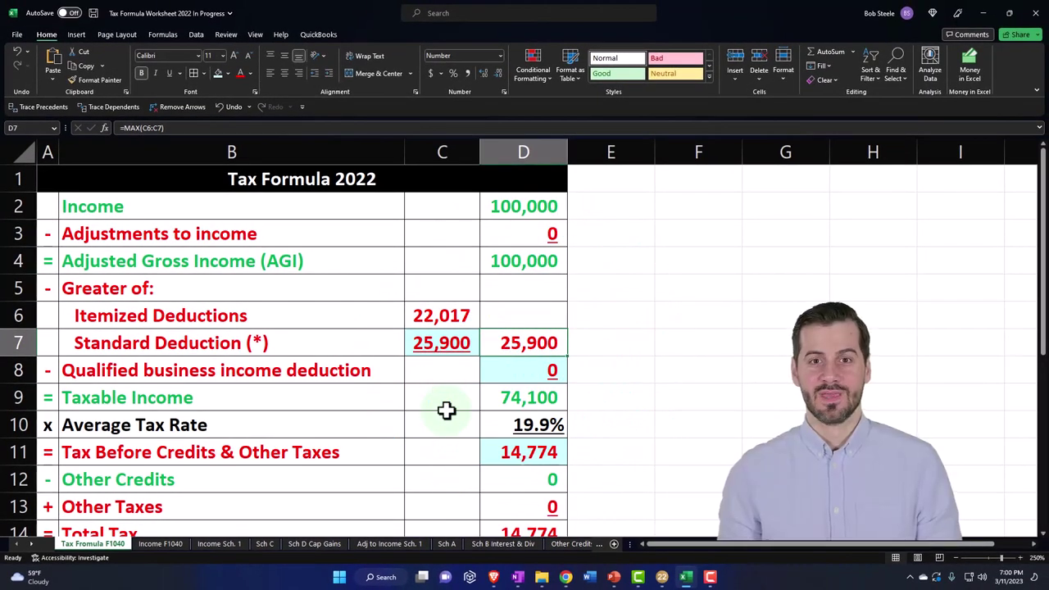
- Return to Lacerte, review the joint Form 1040 and Form 1040-SR's Standard Deduction Chart, and reopen Form 1040
{"action": "left_click", "coordinate": [666, 578]}
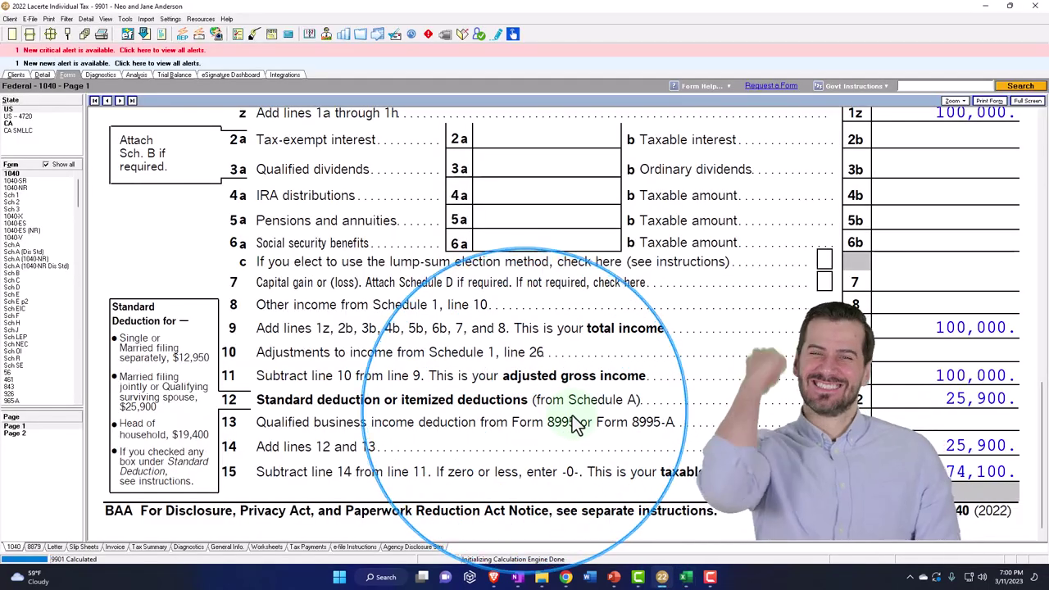
{"action": "scroll", "coordinate": [573, 420], "scroll_direction": "up", "scroll_amount": 3}
{"action": "scroll", "coordinate": [573, 416], "scroll_direction": "up", "scroll_amount": 9}
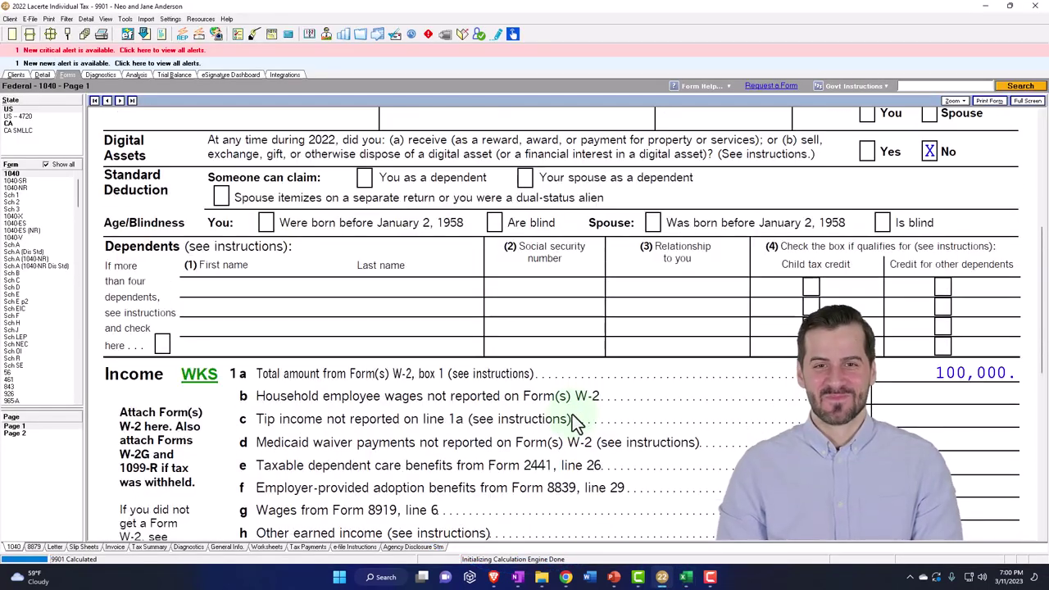
{"action": "scroll", "coordinate": [573, 422], "scroll_direction": "up", "scroll_amount": 8}
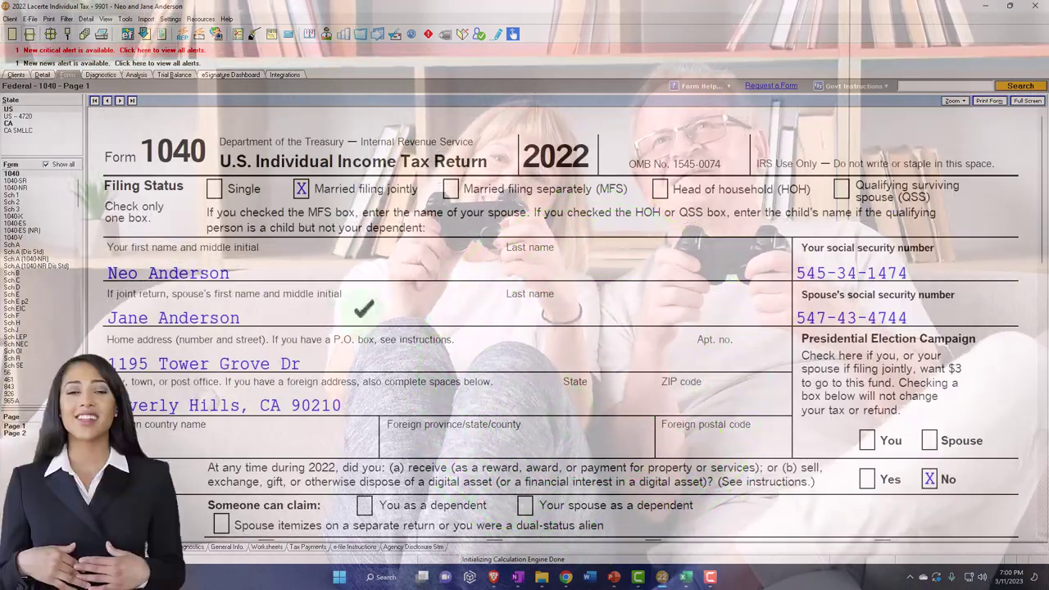
{"action": "left_click", "coordinate": [16, 181]}
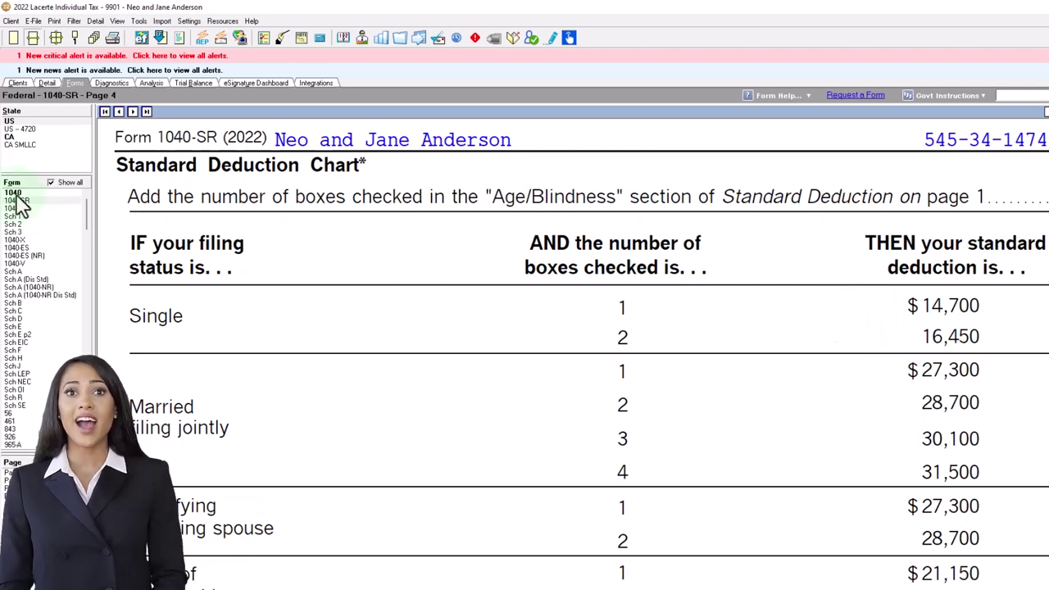
{"action": "left_click", "coordinate": [12, 193]}
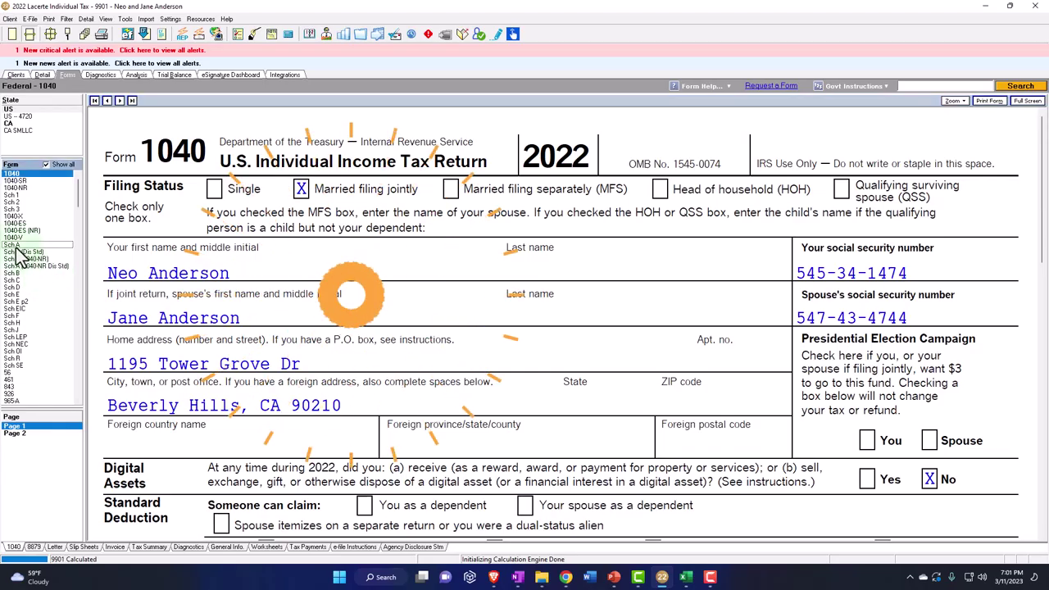
- Open Schedule A and examine the medical expenses, state and local taxes, mortgage interest and charitable gift sections
{"action": "left_click", "coordinate": [32, 258]}
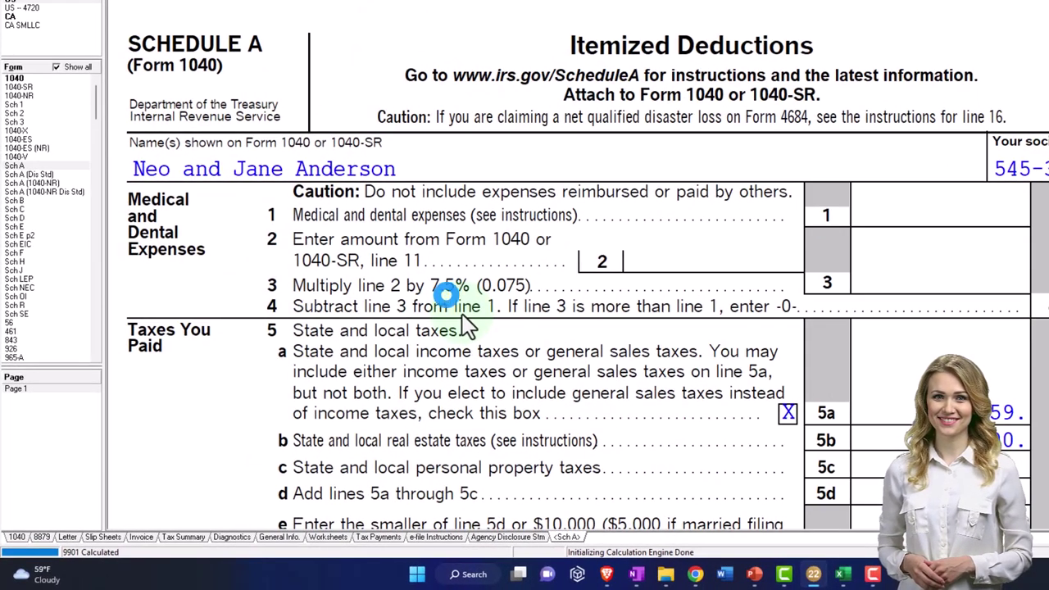
{"action": "left_click", "coordinate": [465, 326]}
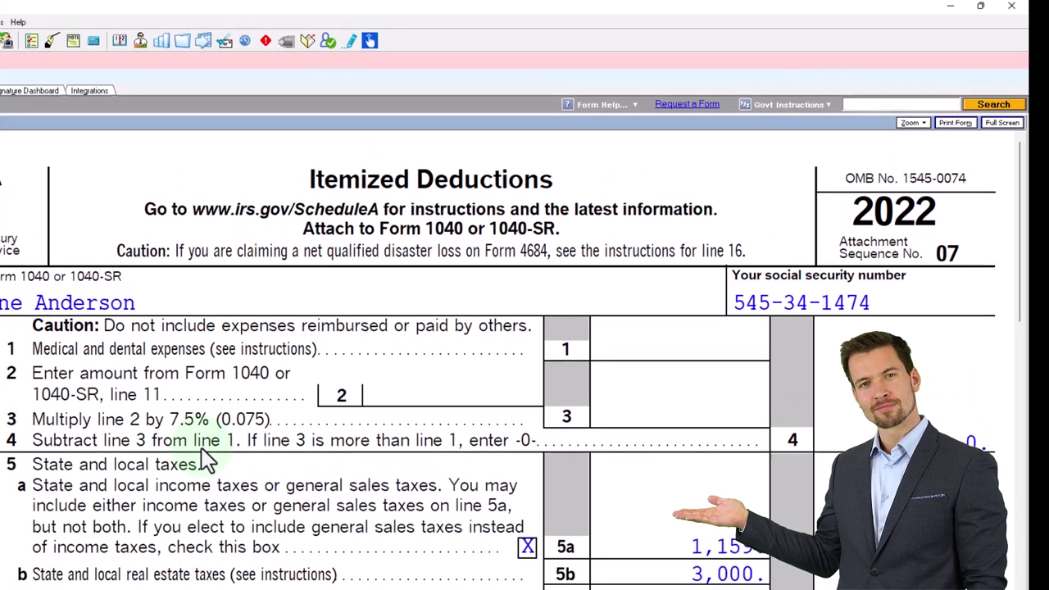
{"action": "left_click", "coordinate": [207, 326]}
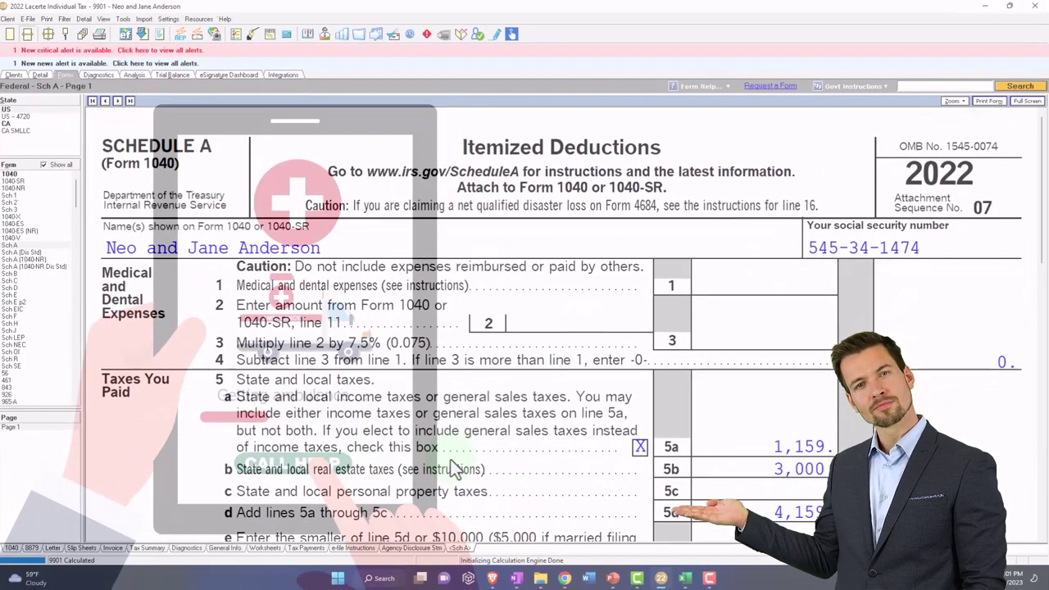
{"action": "scroll", "coordinate": [459, 442], "scroll_direction": "down", "scroll_amount": 2}
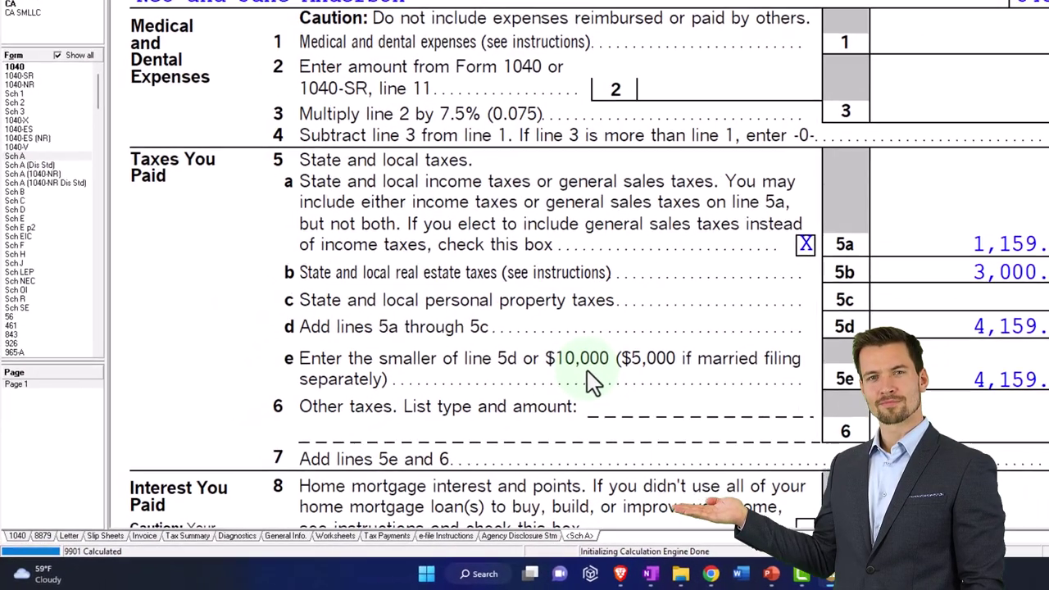
{"action": "left_click", "coordinate": [467, 415]}
{"action": "scroll", "coordinate": [603, 378], "scroll_direction": "down", "scroll_amount": 5}
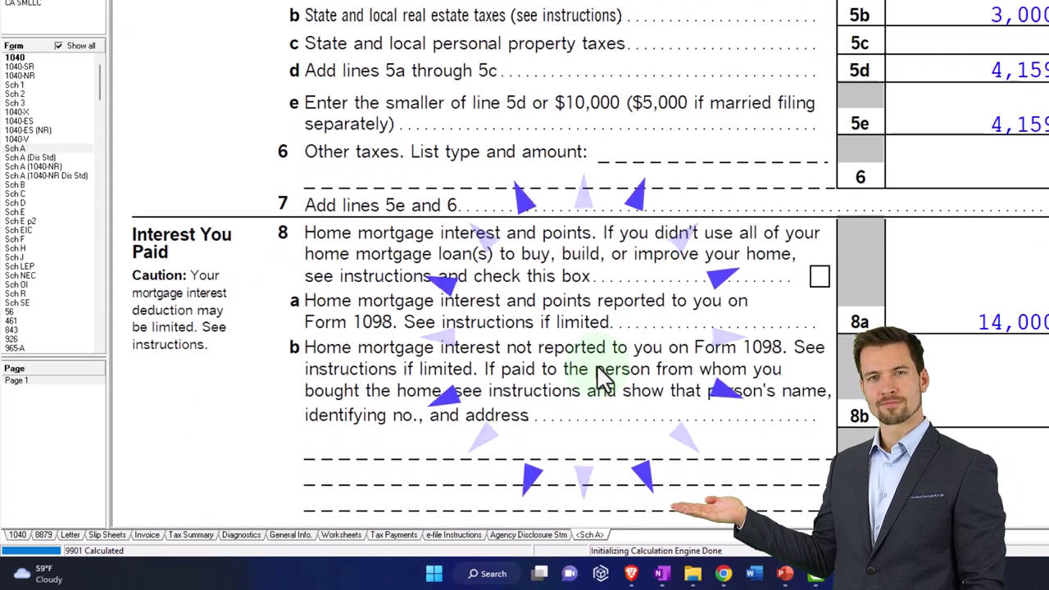
{"action": "scroll", "coordinate": [602, 369], "scroll_direction": "down", "scroll_amount": 2}
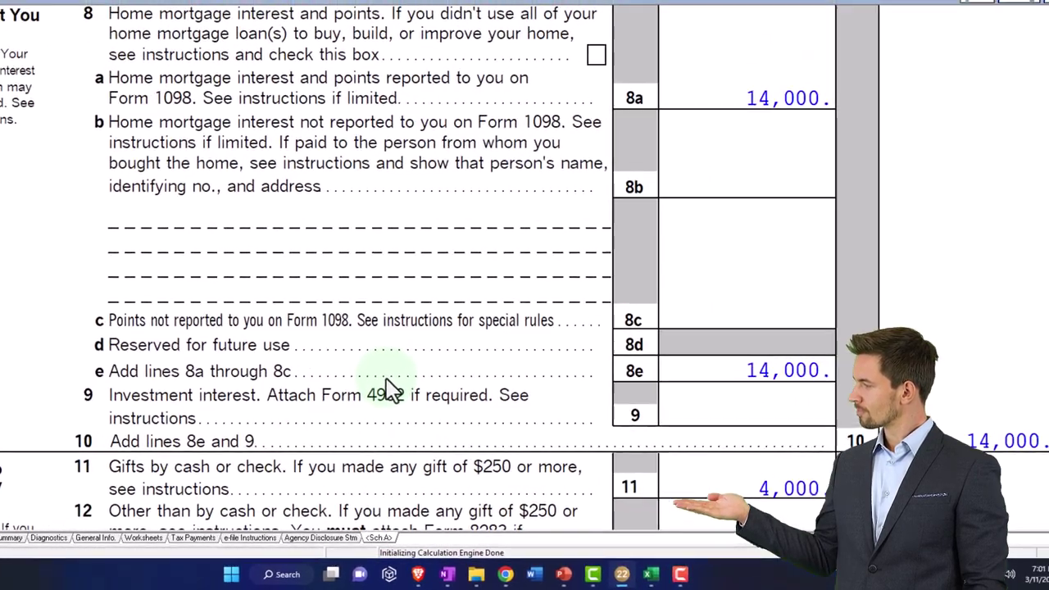
- Re-examine Schedule A's home mortgage interest lines, the state and local tax limit on line 5e, and the medical expenses section
{"action": "scroll", "coordinate": [602, 378], "scroll_direction": "up", "scroll_amount": 2}
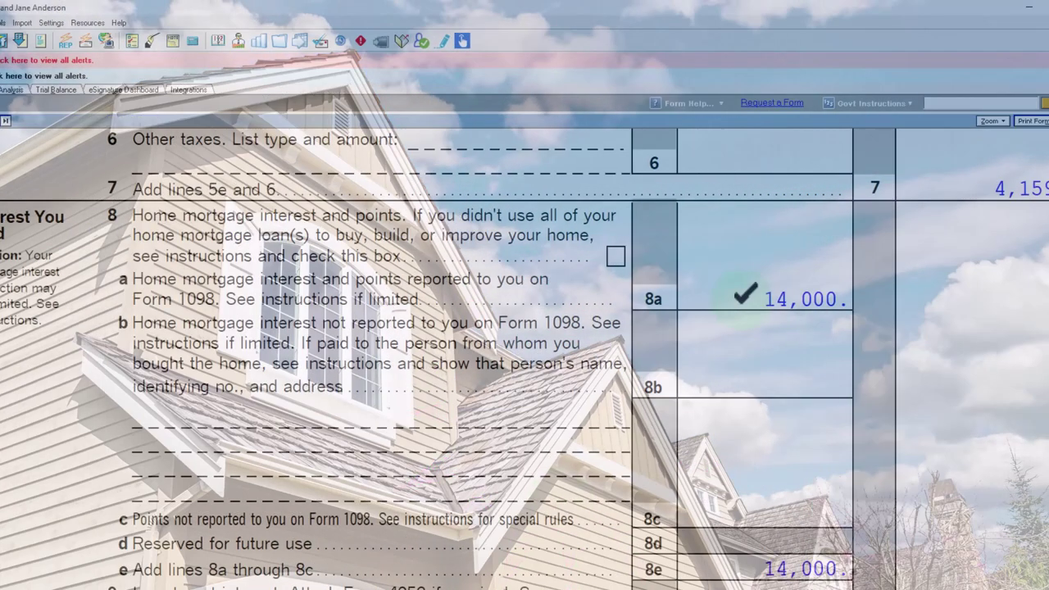
{"action": "scroll", "coordinate": [899, 322], "scroll_direction": "up", "scroll_amount": 5}
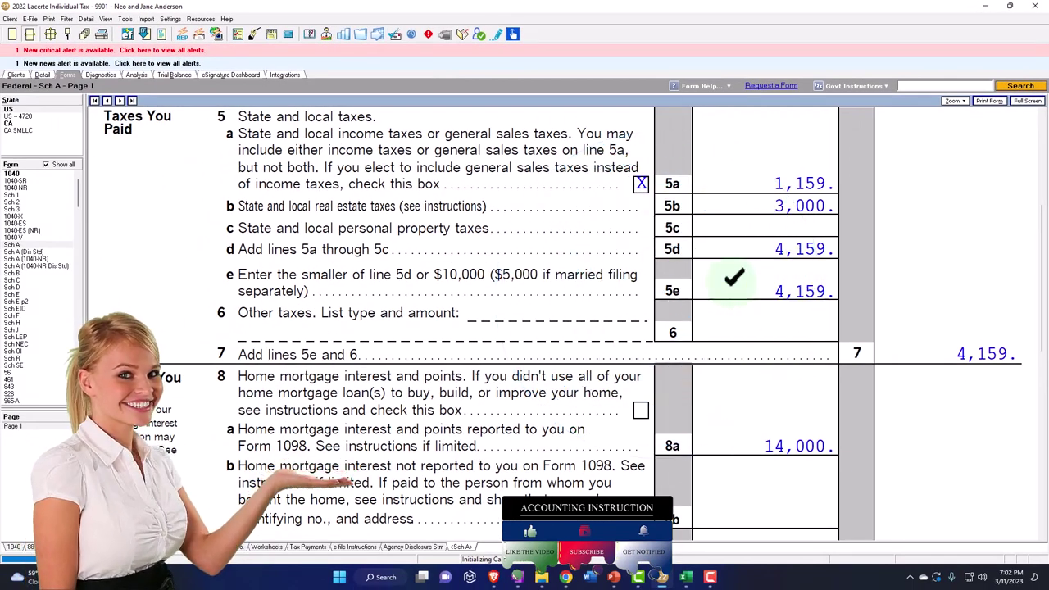
{"action": "scroll", "coordinate": [557, 320], "scroll_direction": "up", "scroll_amount": 3}
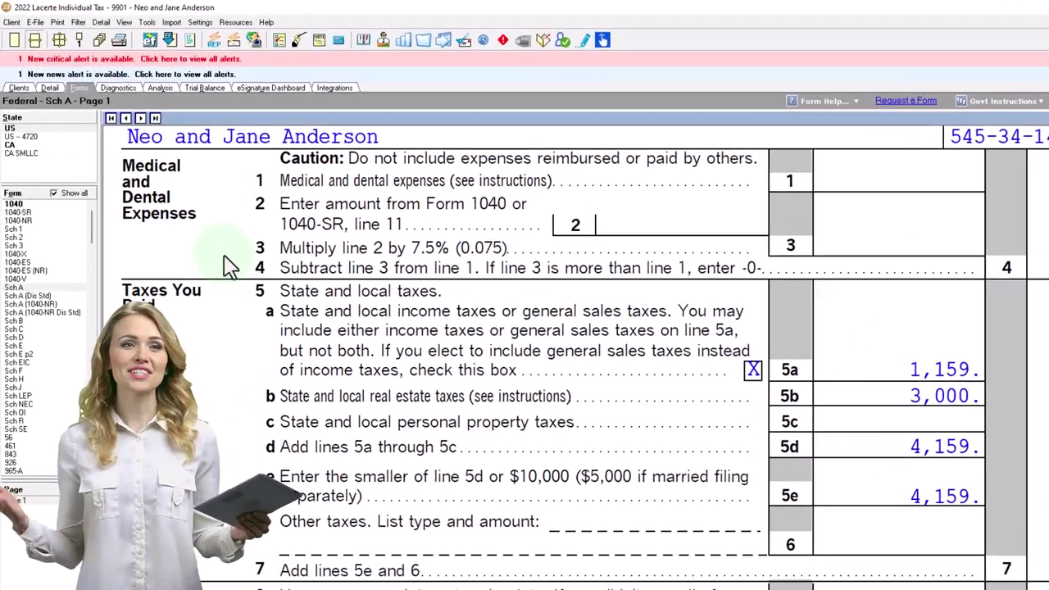
{"action": "scroll", "coordinate": [194, 226], "scroll_direction": "down", "scroll_amount": 2}
{"action": "scroll", "coordinate": [265, 304], "scroll_direction": "down", "scroll_amount": 10}
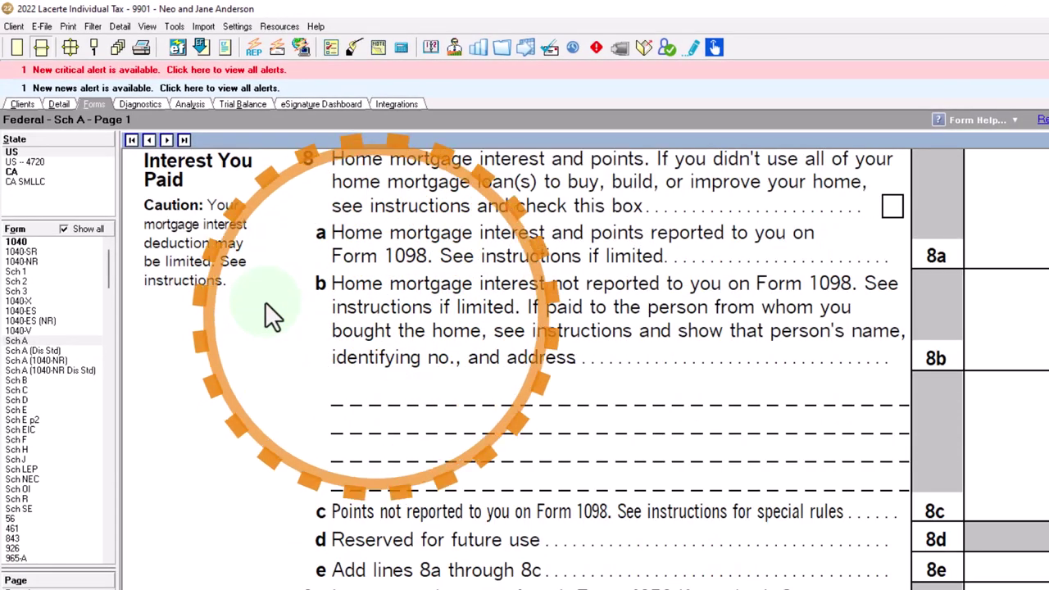
{"action": "scroll", "coordinate": [265, 301], "scroll_direction": "up", "scroll_amount": 10}
{"action": "scroll", "coordinate": [265, 302], "scroll_direction": "up", "scroll_amount": 5}
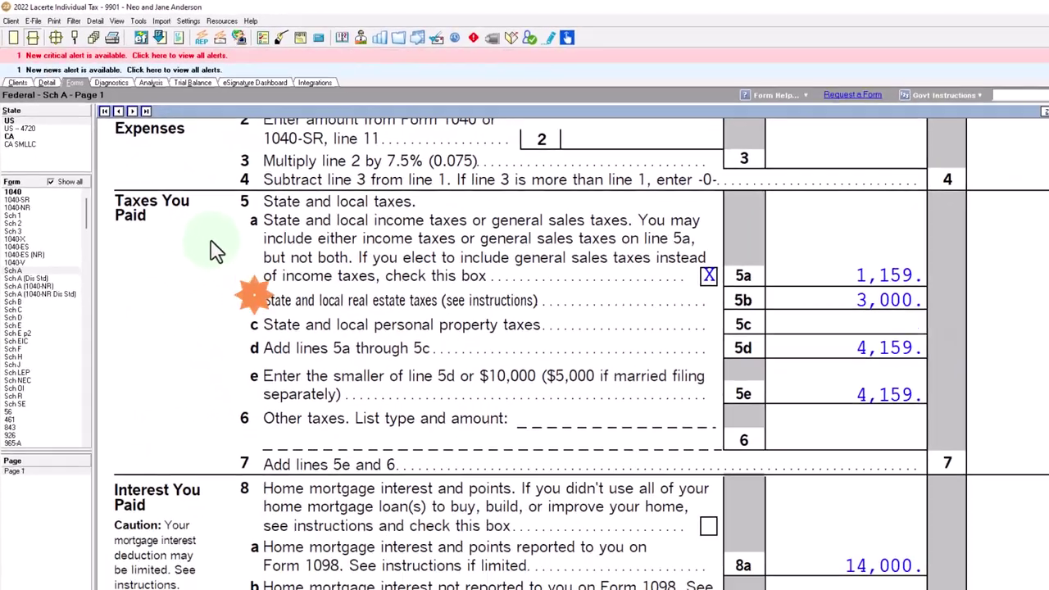
{"action": "scroll", "coordinate": [264, 302], "scroll_direction": "up", "scroll_amount": 3}
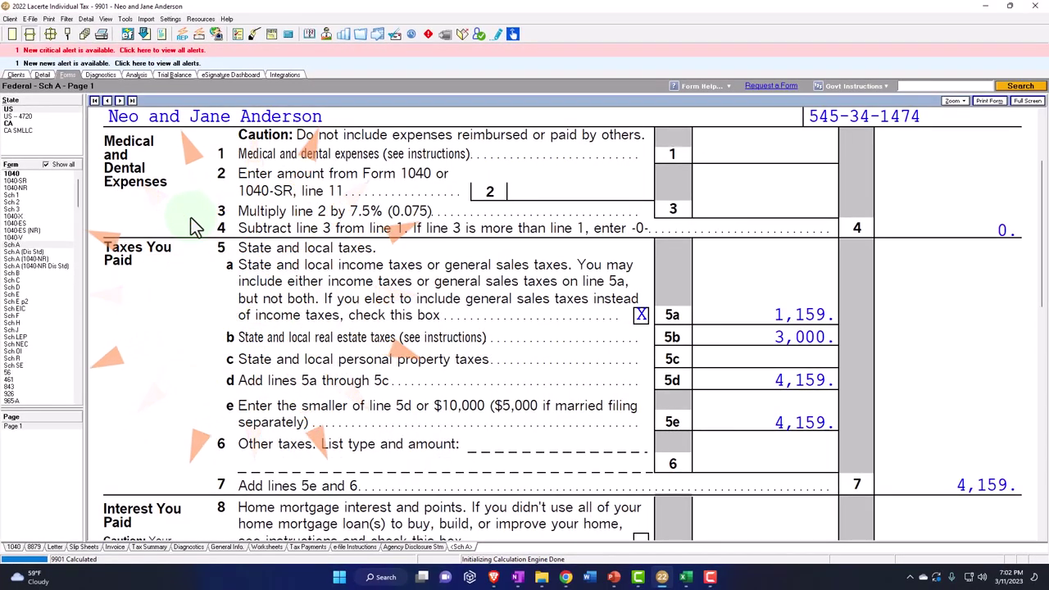